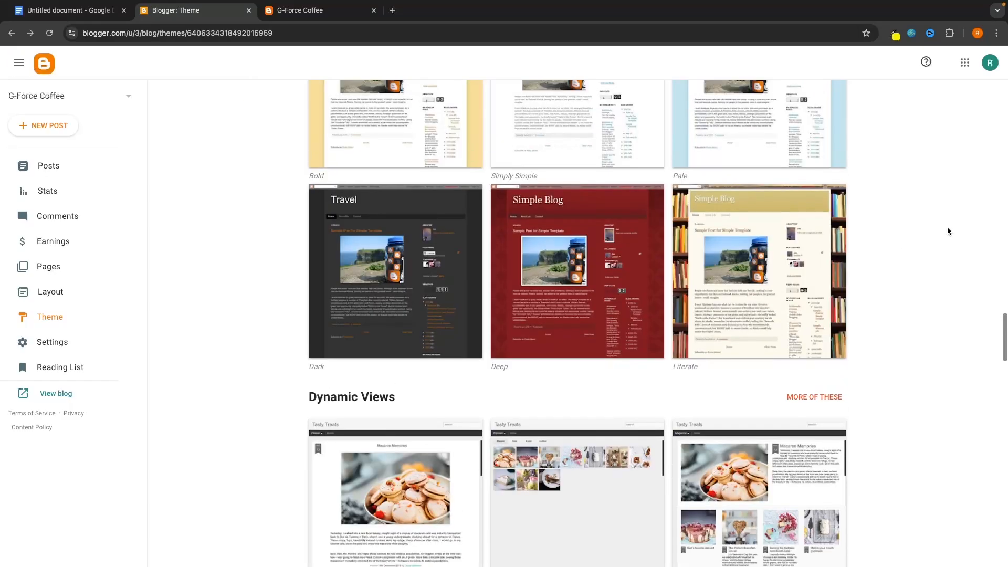
scroll(948, 231, down, 12)
scroll(947, 231, down, 10)
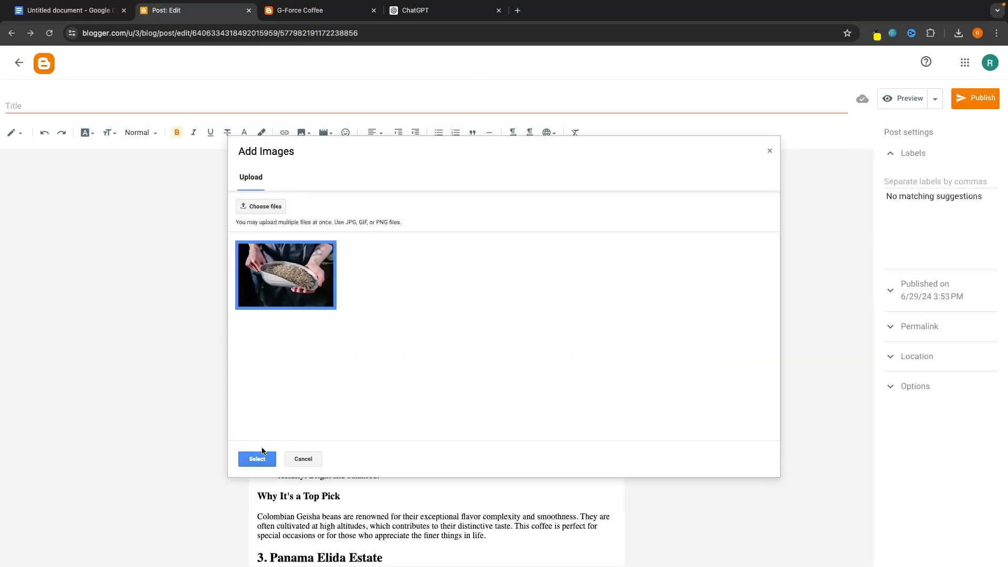
click(255, 456)
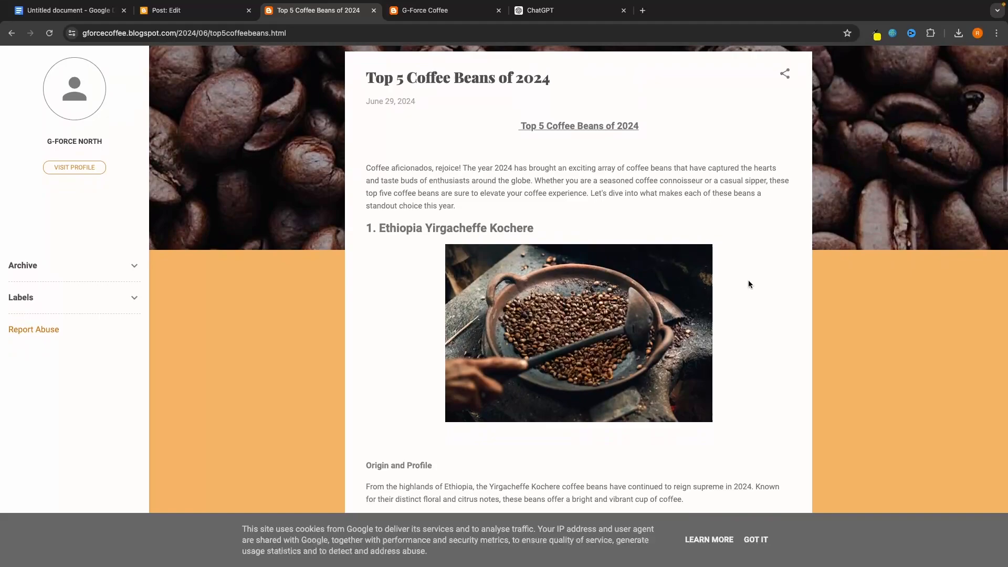
scroll(749, 281, down, 3)
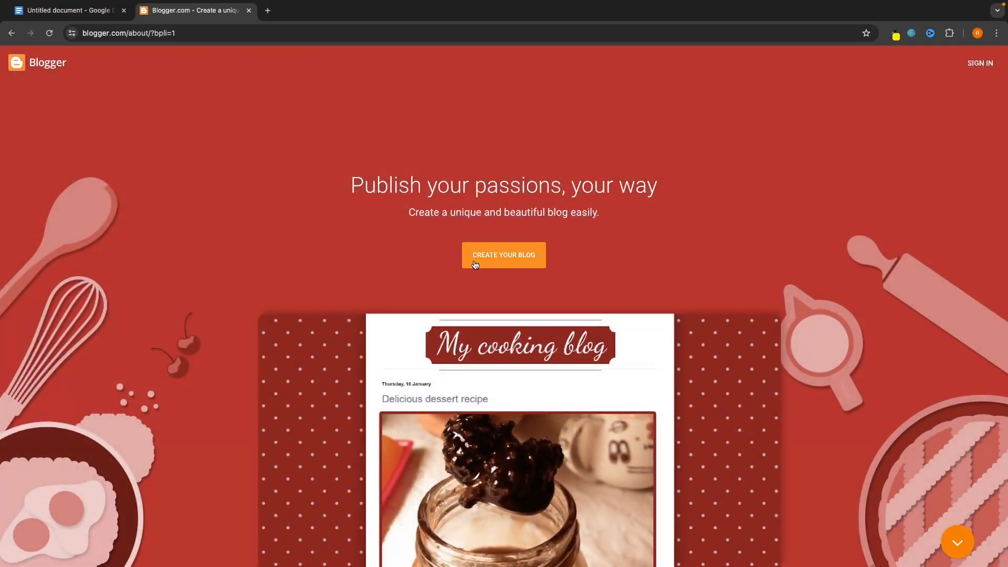
Start creating a new blog with an existing Google account and title it "G-Force Coffee".
click(518, 257)
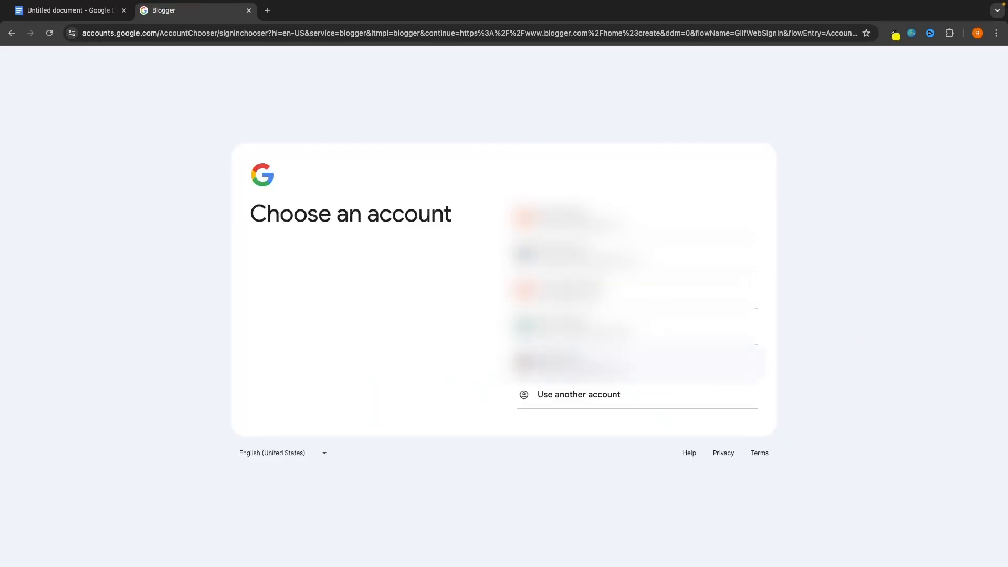
click(569, 327)
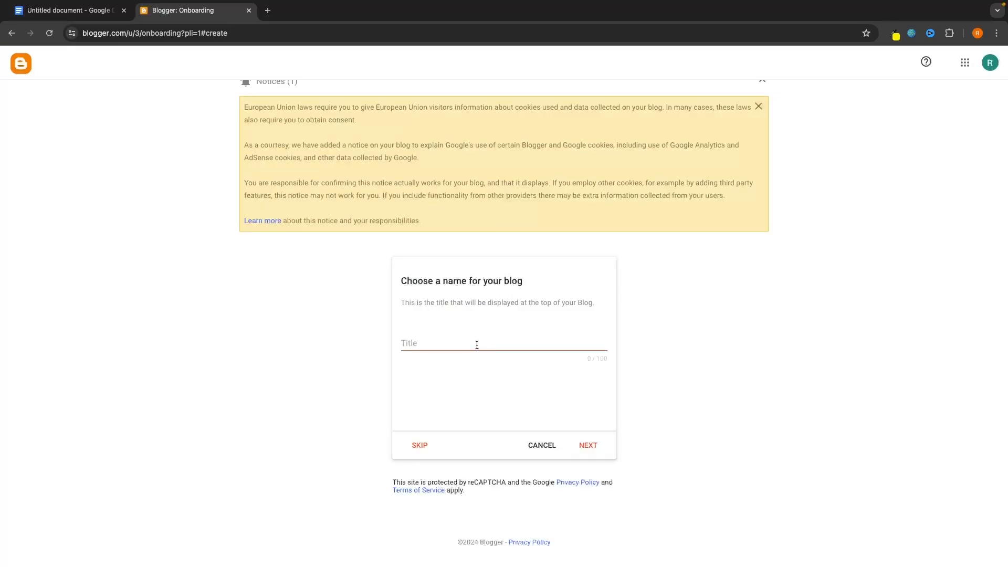
click(462, 343)
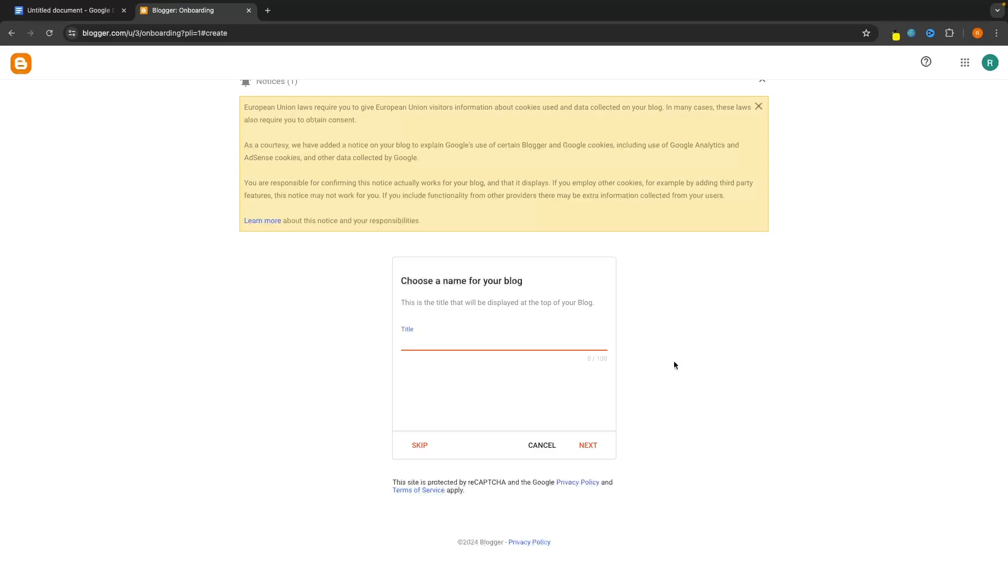
text(G-Force Coffee)
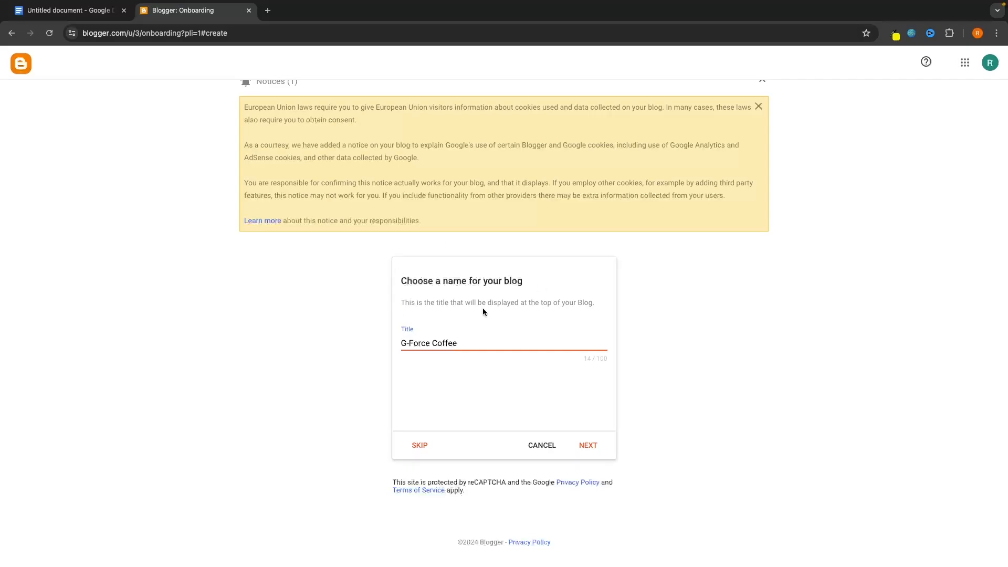
click(594, 447)
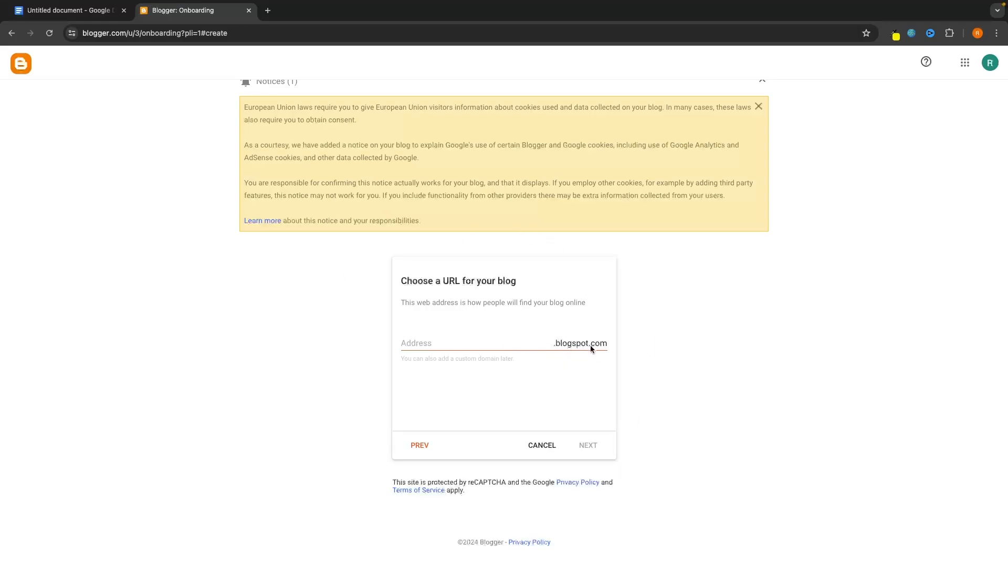
Set the blog's web address to gforcecoffee.blogspot.com and continue to the display name.
click(446, 335)
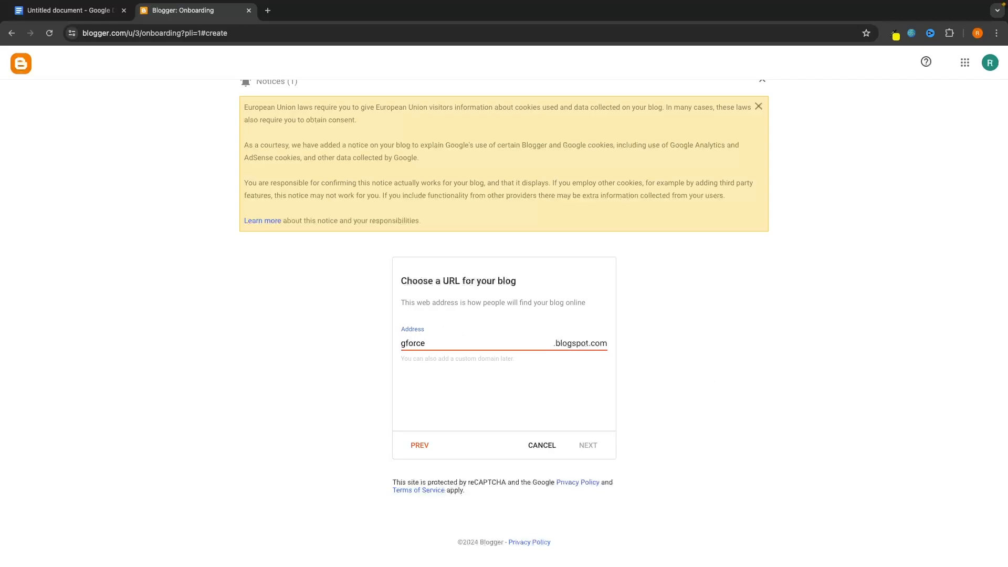
text(gforcecoffee)
key(Tab)
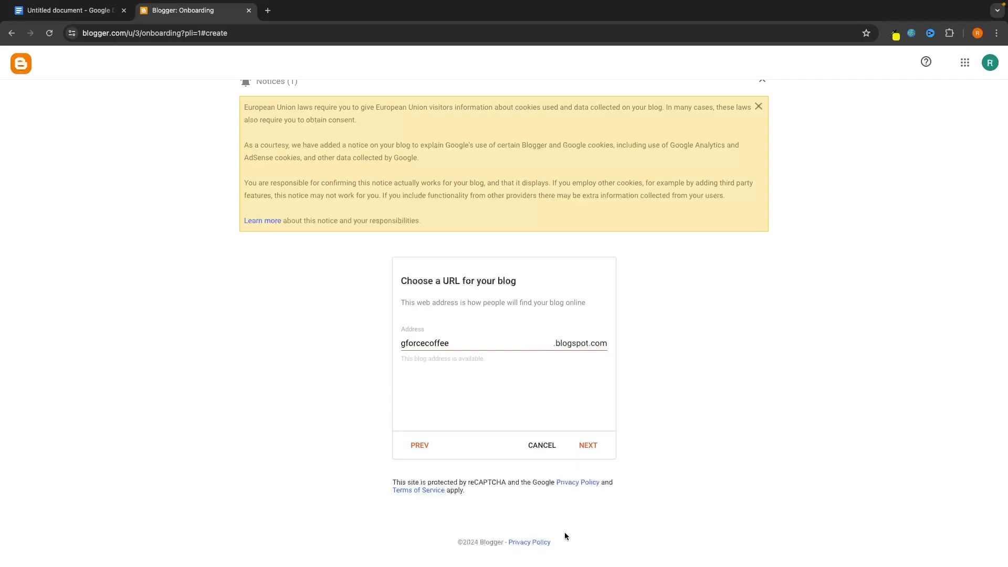
click(583, 448)
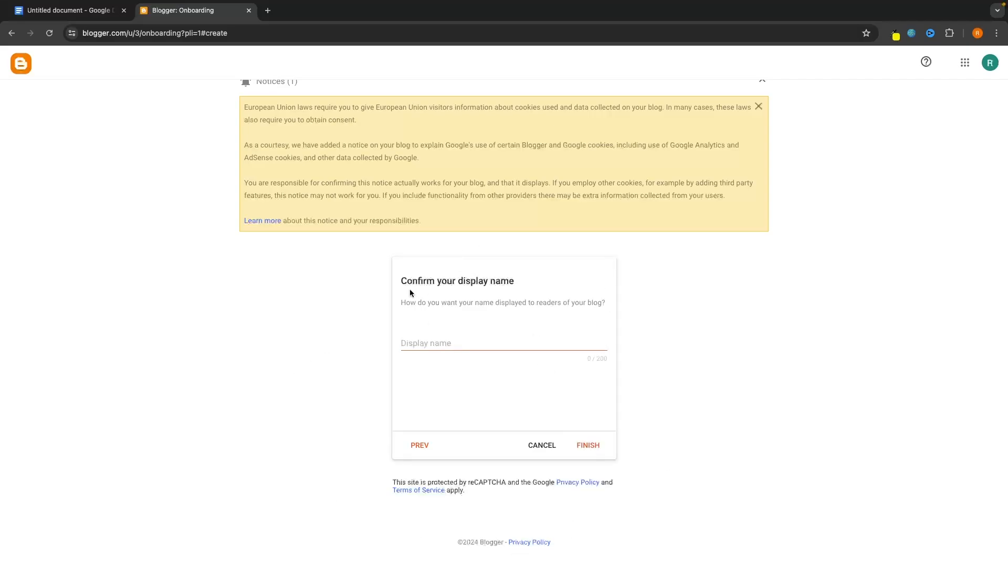
Set the display name shown to readers to "G-Force North" and finish creating the blog.
drag(401, 303, 587, 303)
click(555, 269)
click(549, 341)
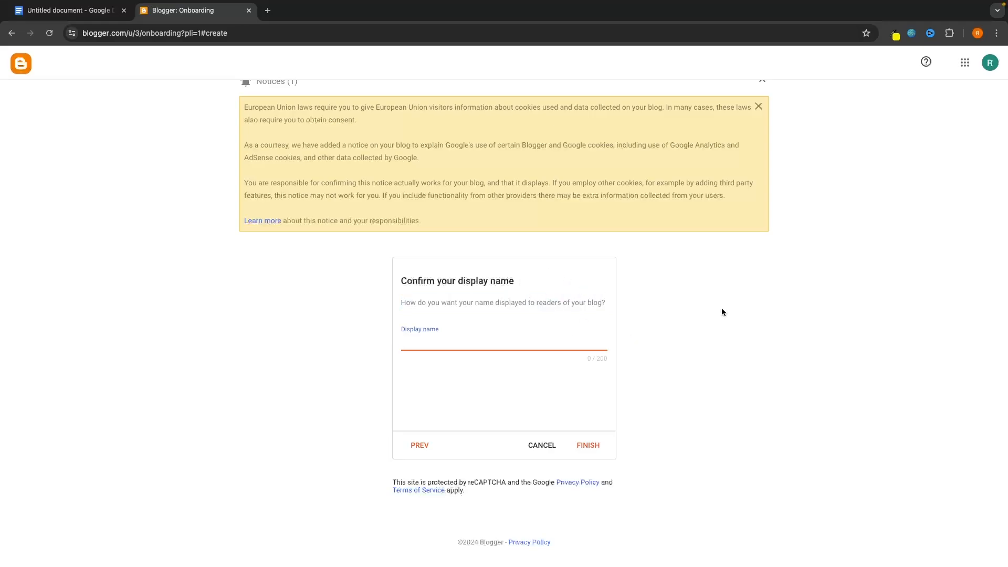
text(G-Force North)
click(588, 445)
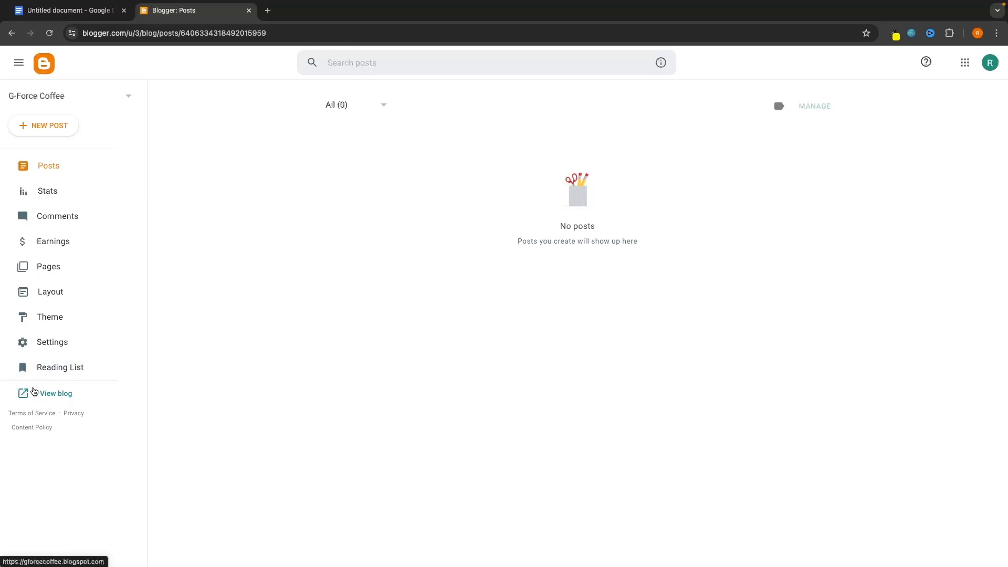
View the live G-Force Coffee blog in its own browser tab and return to the posts dashboard.
click(55, 395)
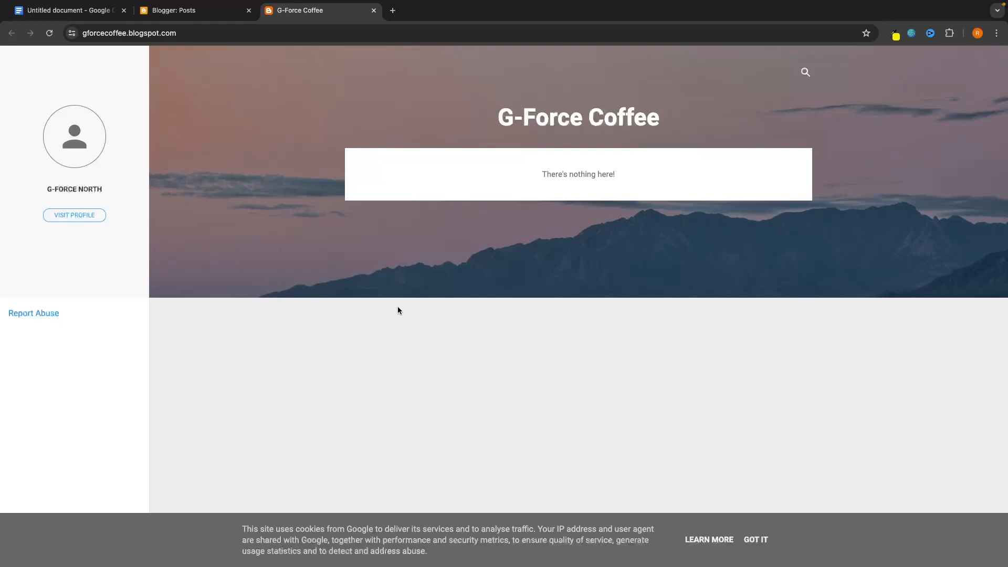
click(374, 10)
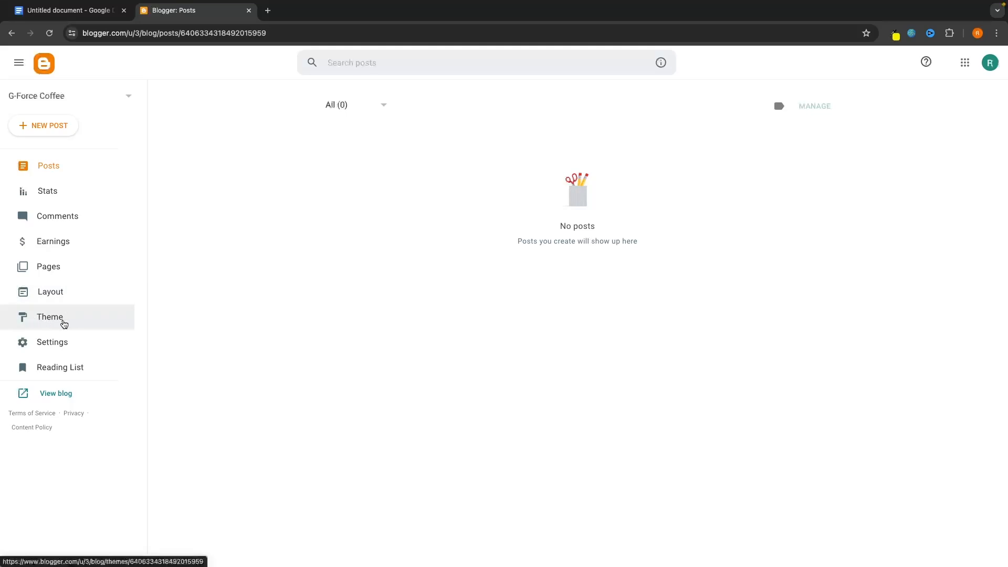
click(52, 393)
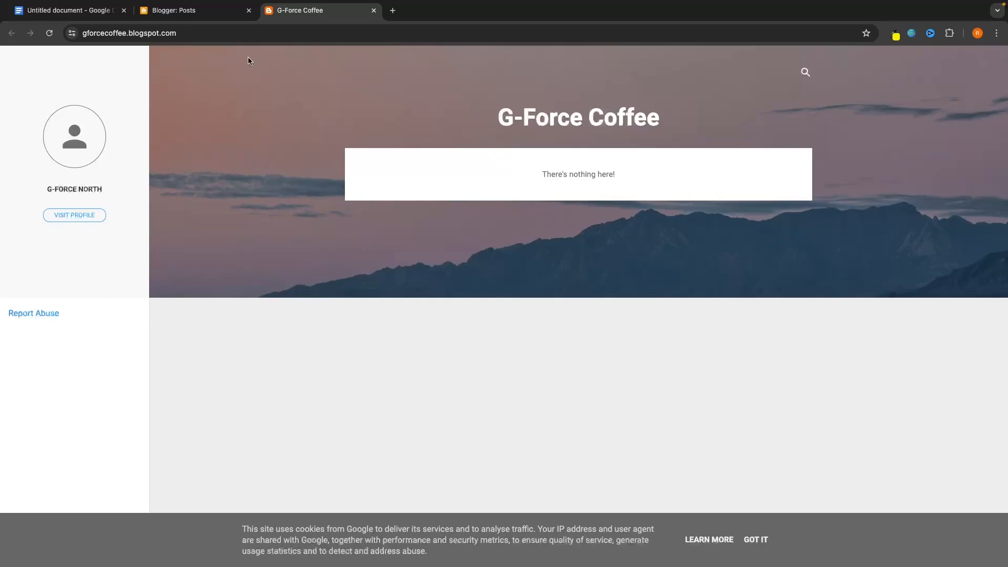
click(200, 10)
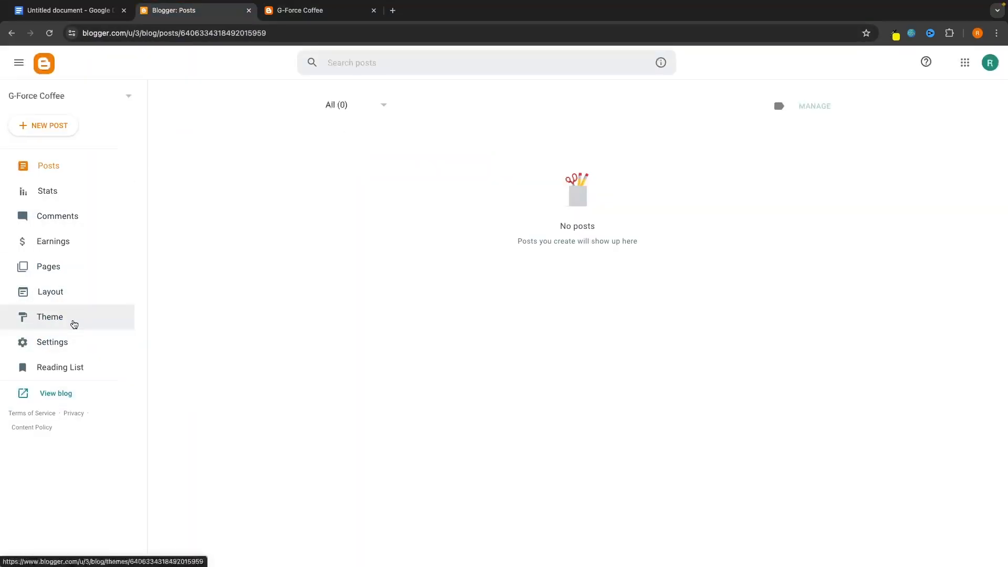
Examine the available blog themes, comparing the designs in the Contempo, Soho, Emporio, Notable and Simple groups.
click(49, 321)
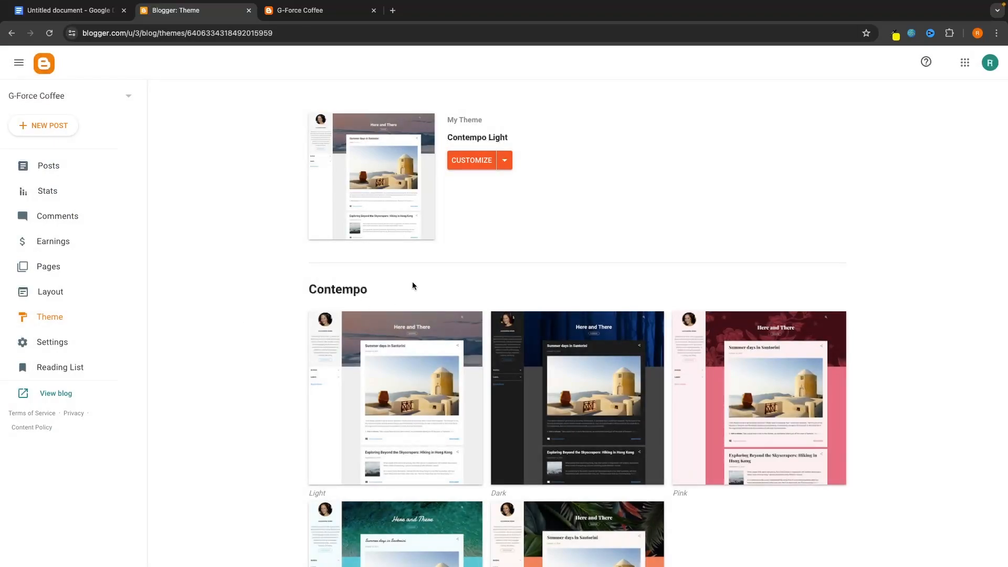
scroll(413, 286, down, 5)
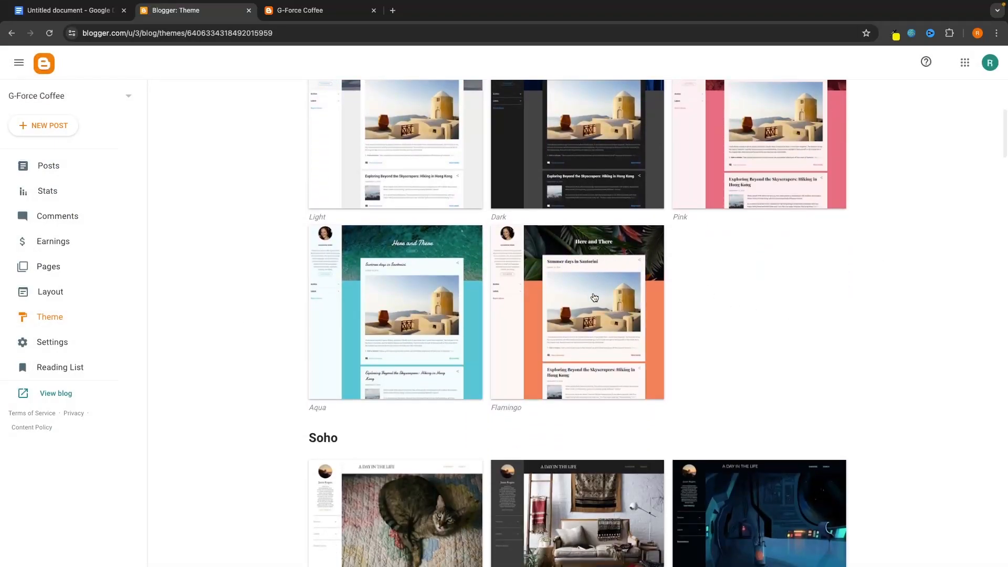
scroll(595, 298, up, 5)
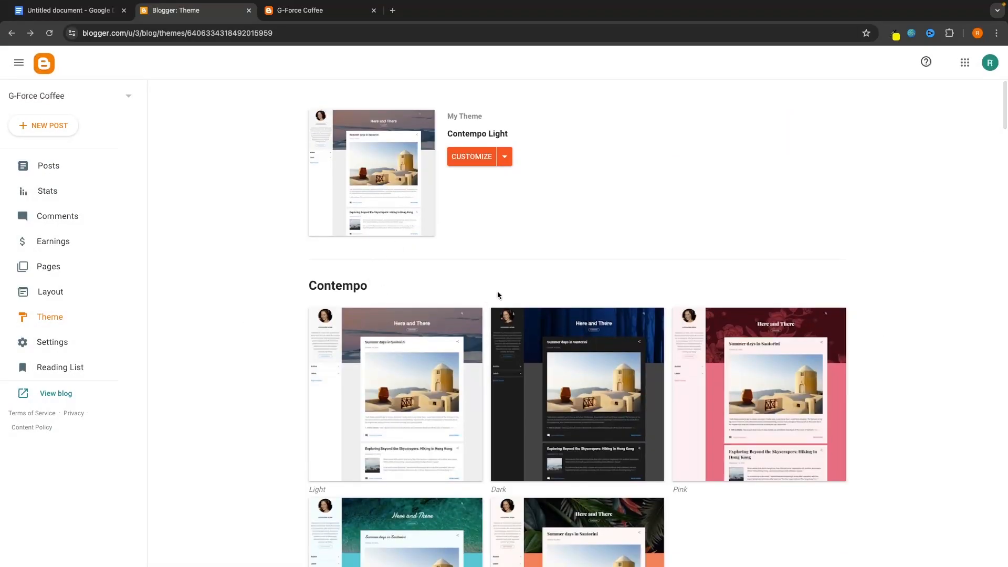
scroll(501, 289, down, 2)
scroll(321, 173, down, 7)
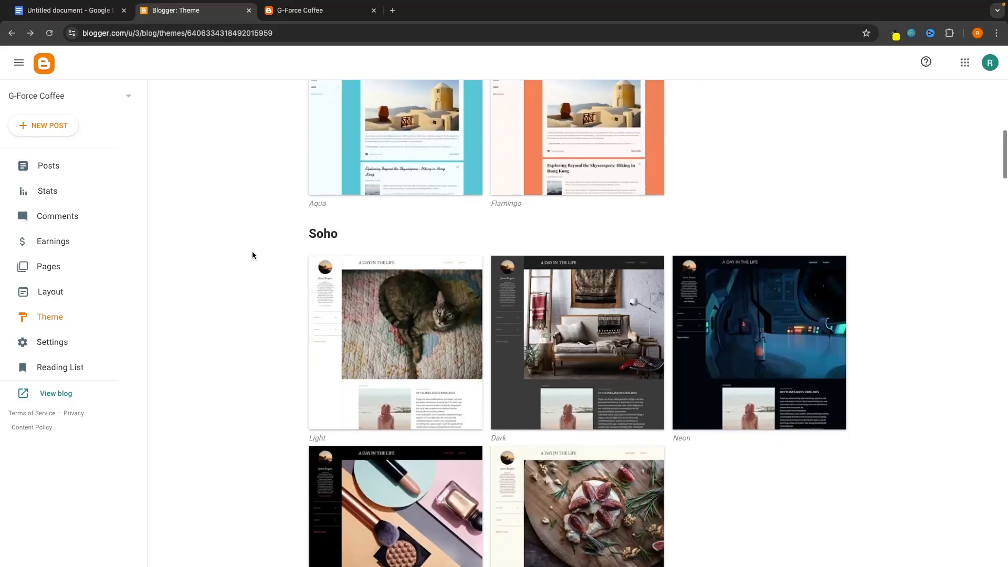
scroll(667, 378, down, 2)
scroll(707, 390, down, 20)
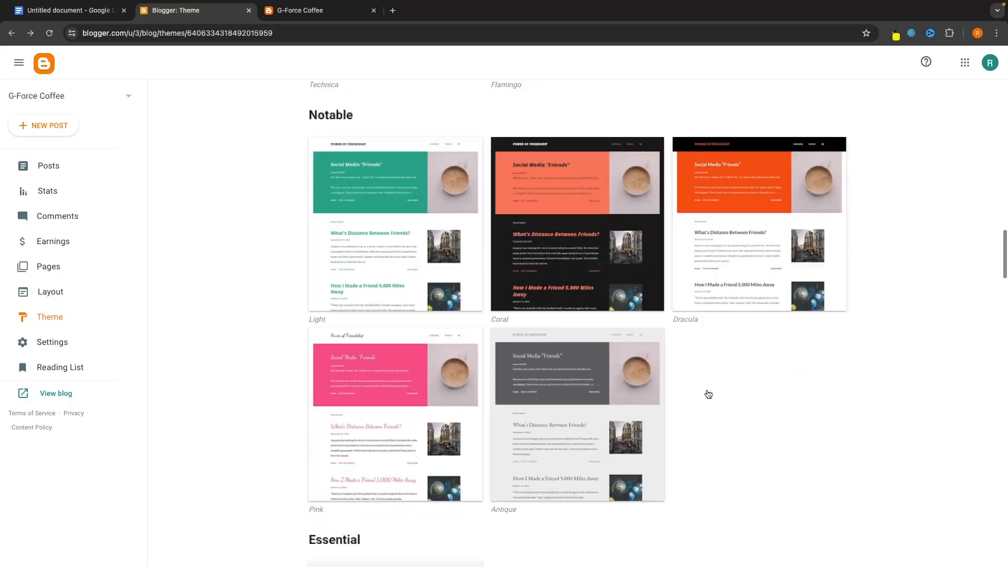
scroll(903, 403, down, 7)
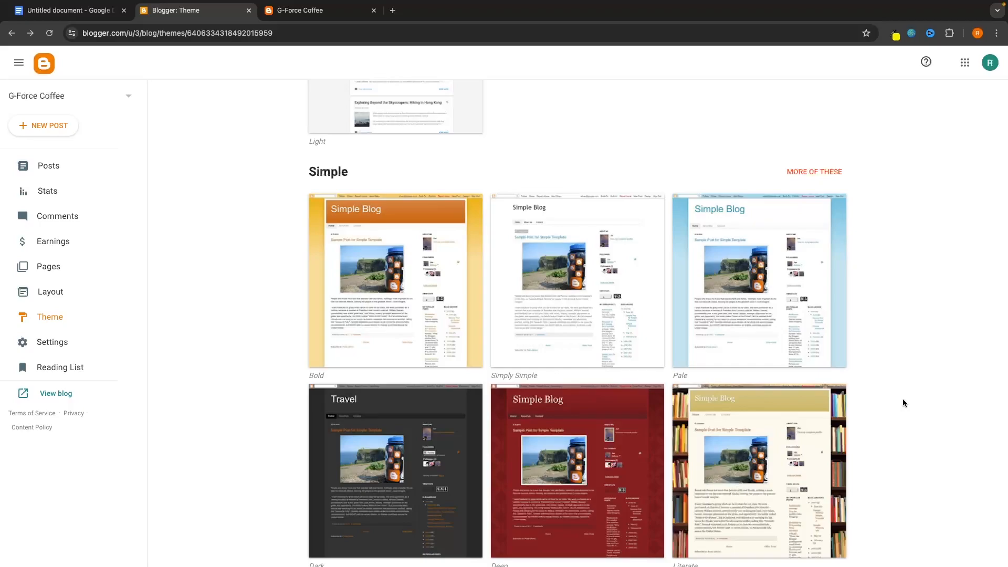
scroll(903, 402, up, 17)
scroll(903, 402, down, 3)
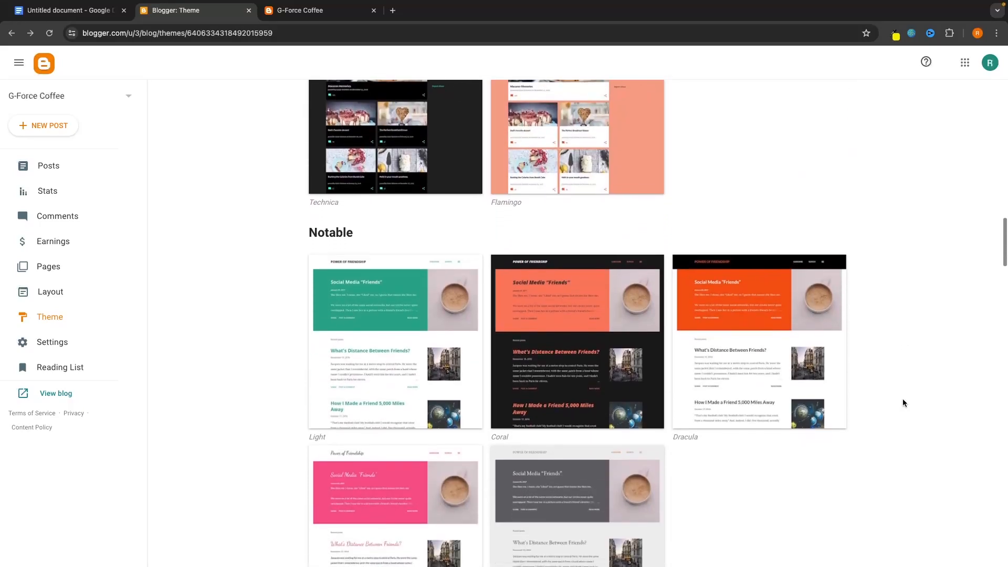
scroll(903, 403, down, 1)
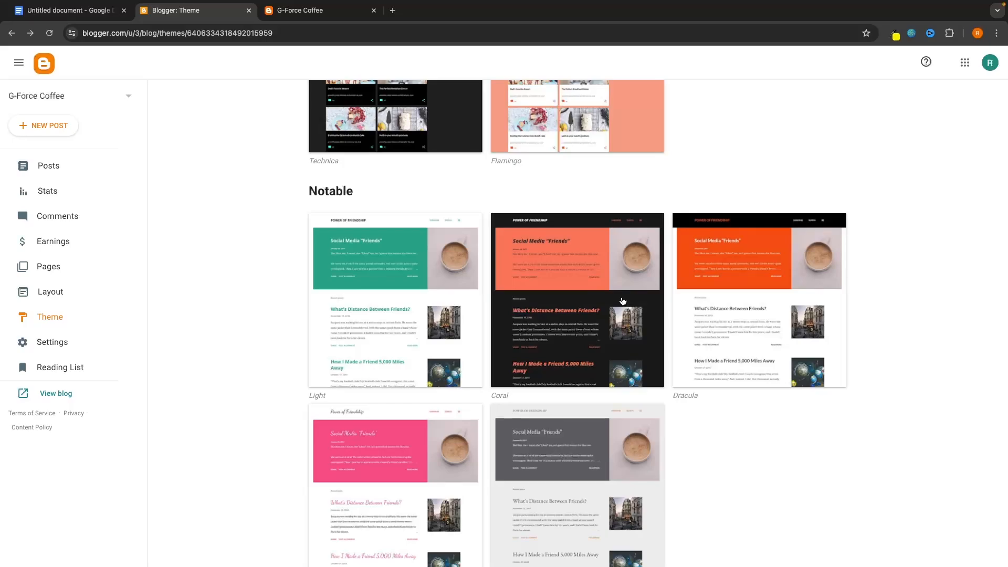
scroll(623, 301, up, 8)
scroll(702, 240, down, 1)
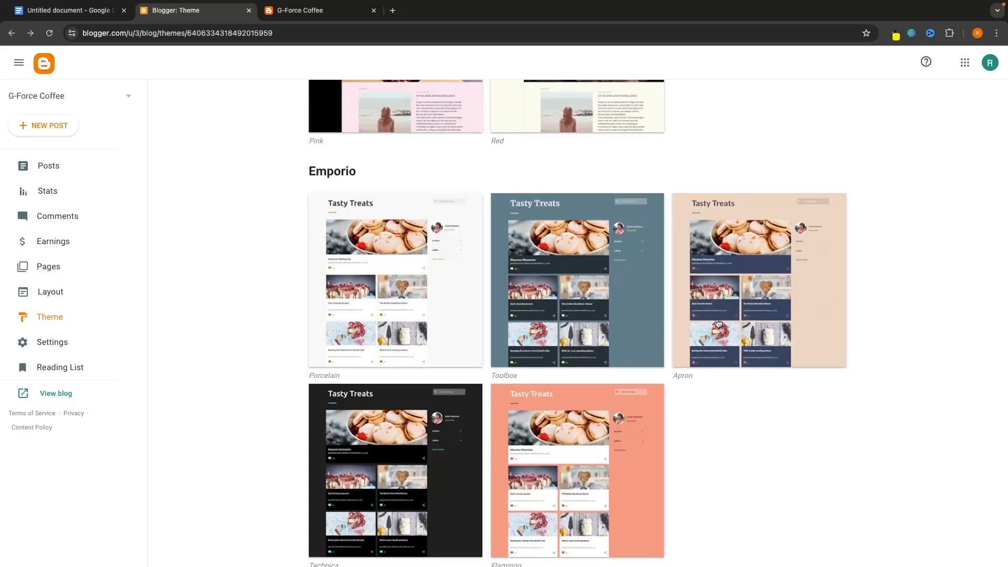
Choose the Contempo Flamingo theme and open it for customization.
scroll(924, 362, up, 15)
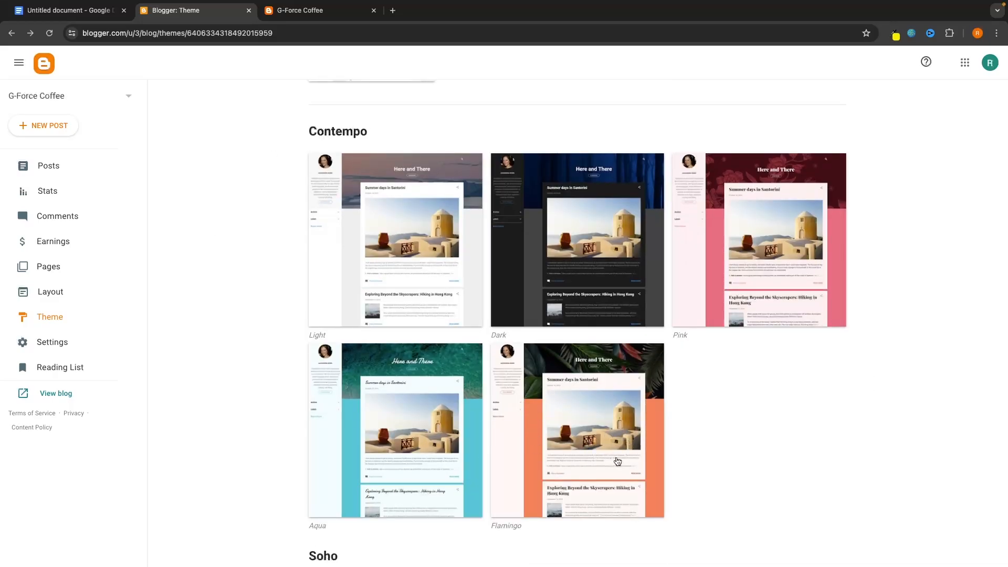
click(580, 416)
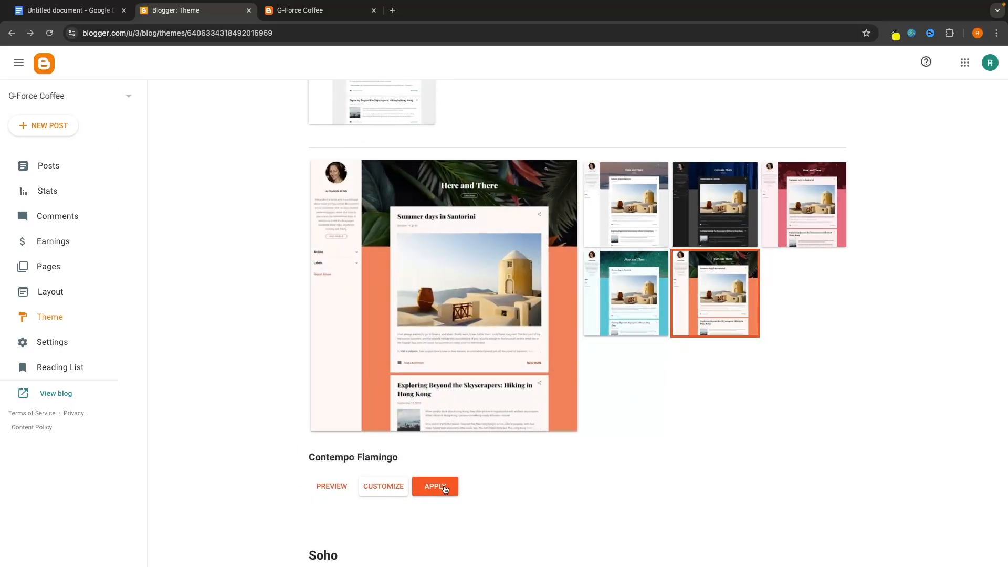
click(395, 485)
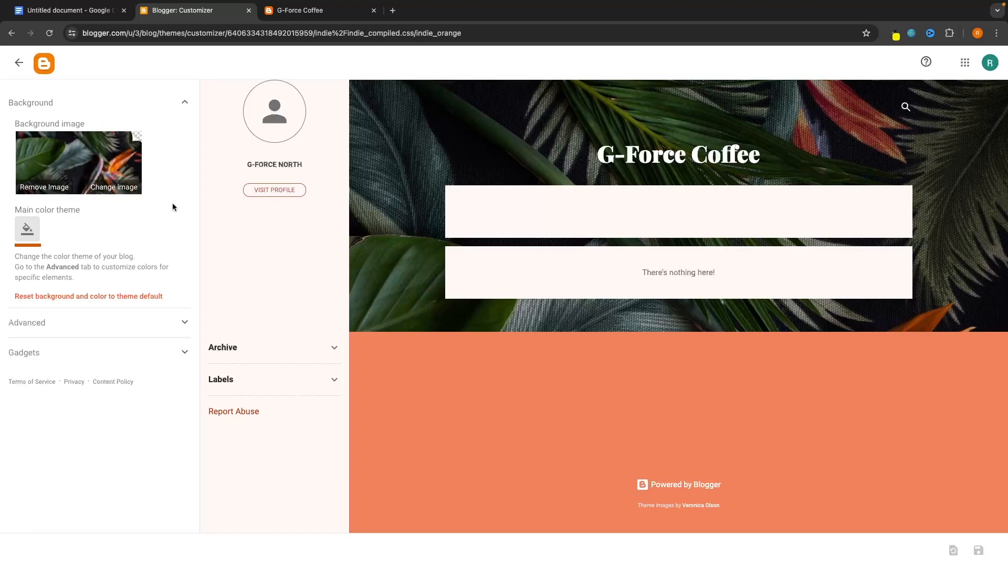
Open the Pexels stock photo site in a new browser tab and search its photos for "coffee".
click(393, 11)
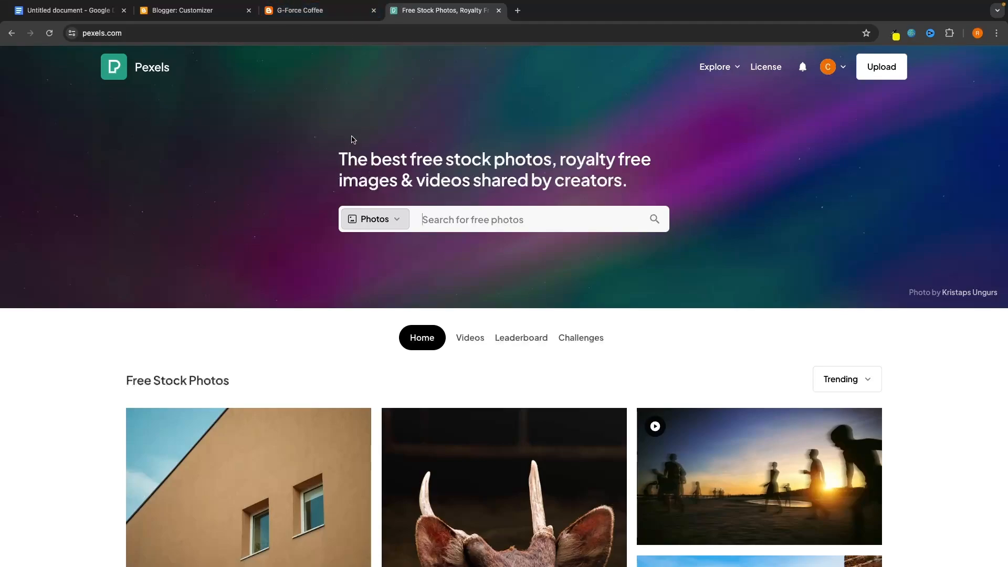
drag(336, 162, 459, 159)
click(432, 159)
click(478, 216)
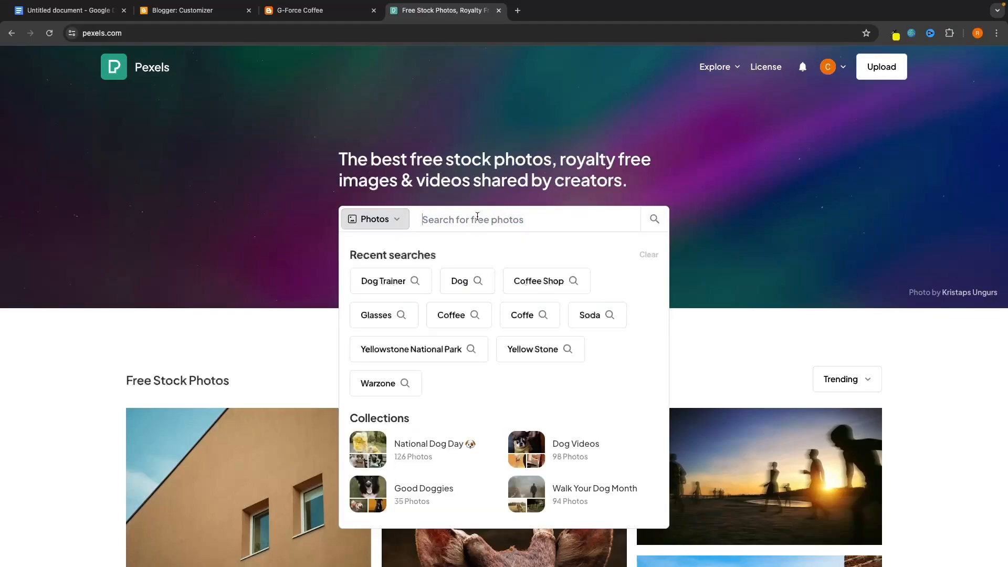
text(cofee)
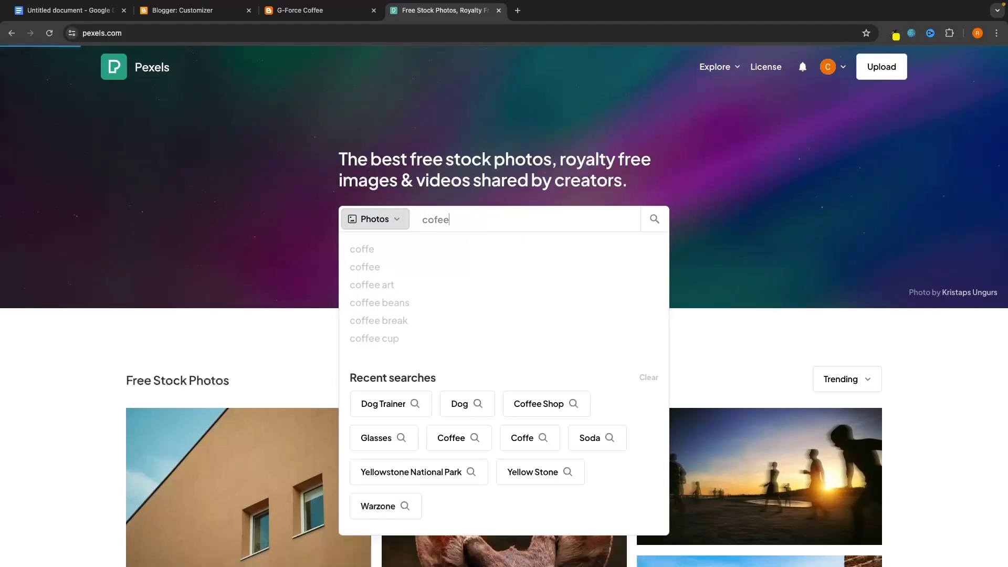
key(Return)
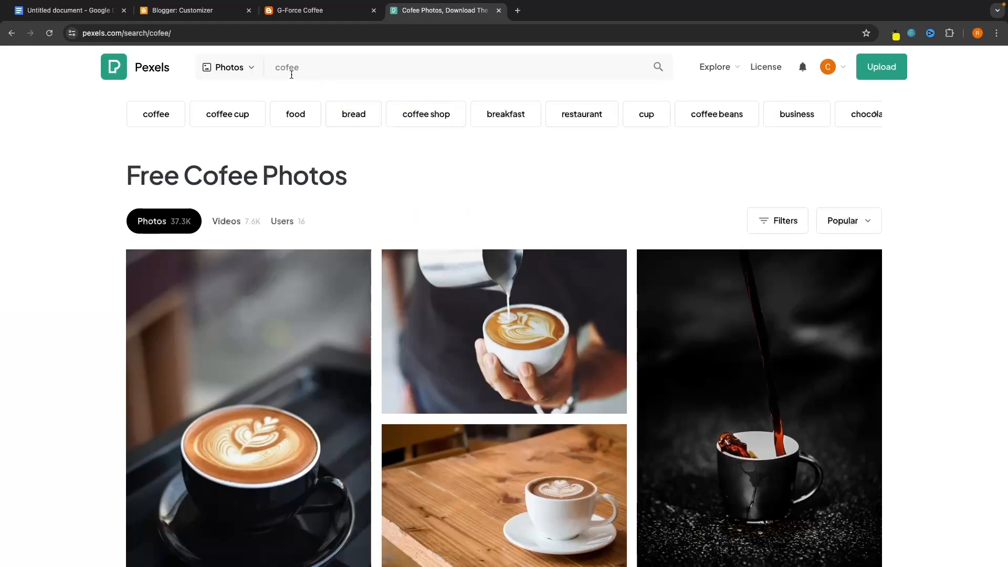
click(291, 70)
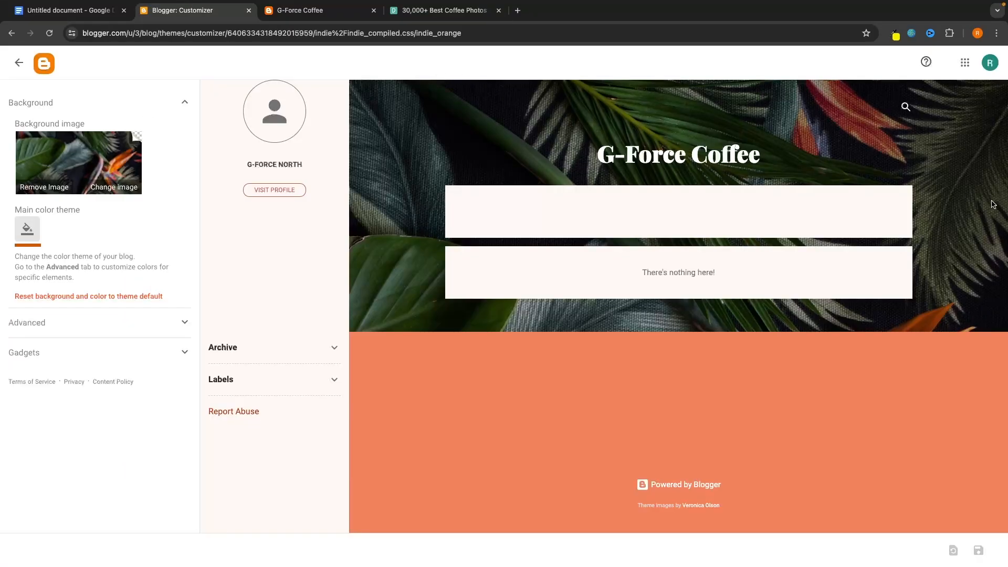
click(405, 9)
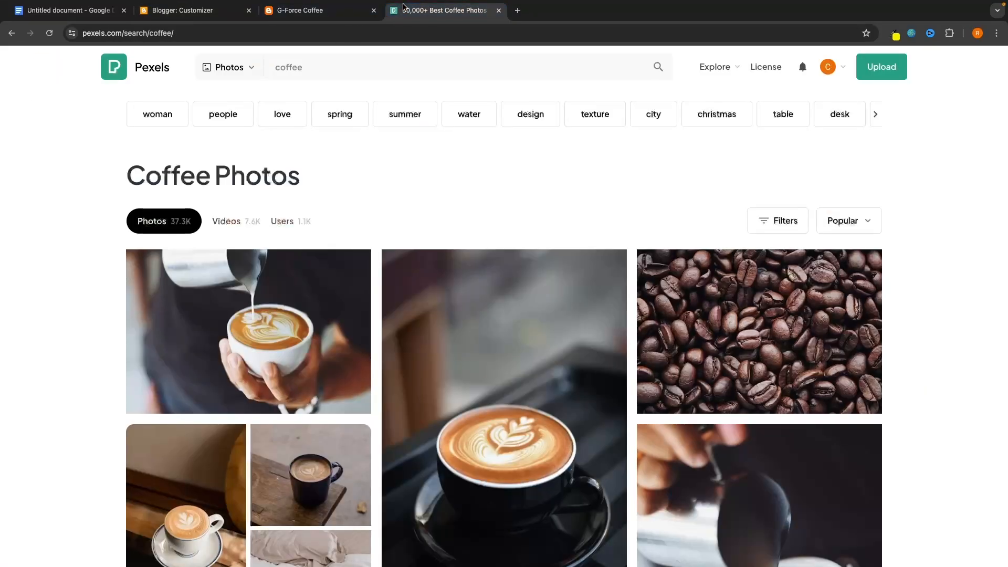
Filter the Pexels coffee photos to horizontal orientation and download the close-up photo of roasted coffee beans.
click(783, 225)
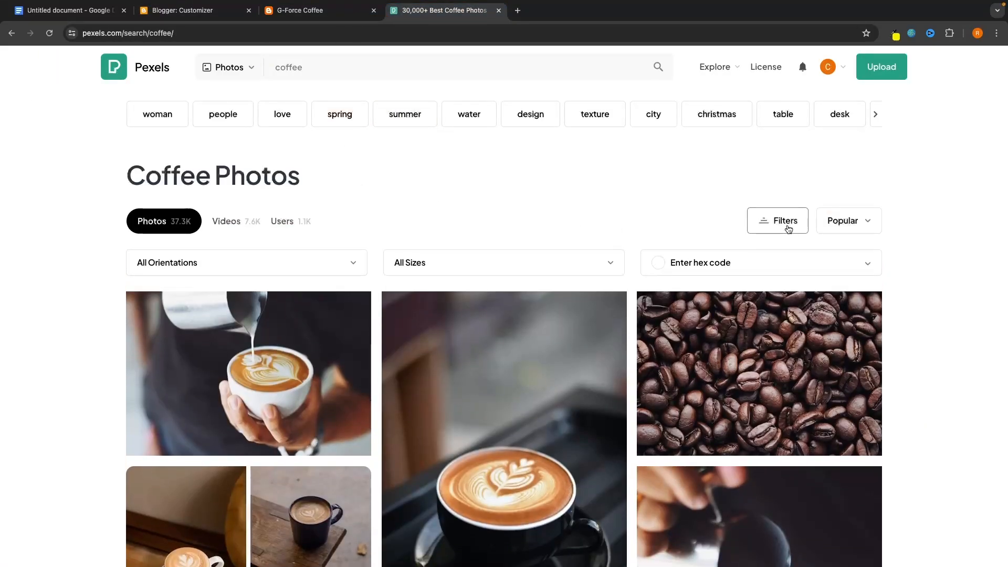
click(234, 265)
click(212, 329)
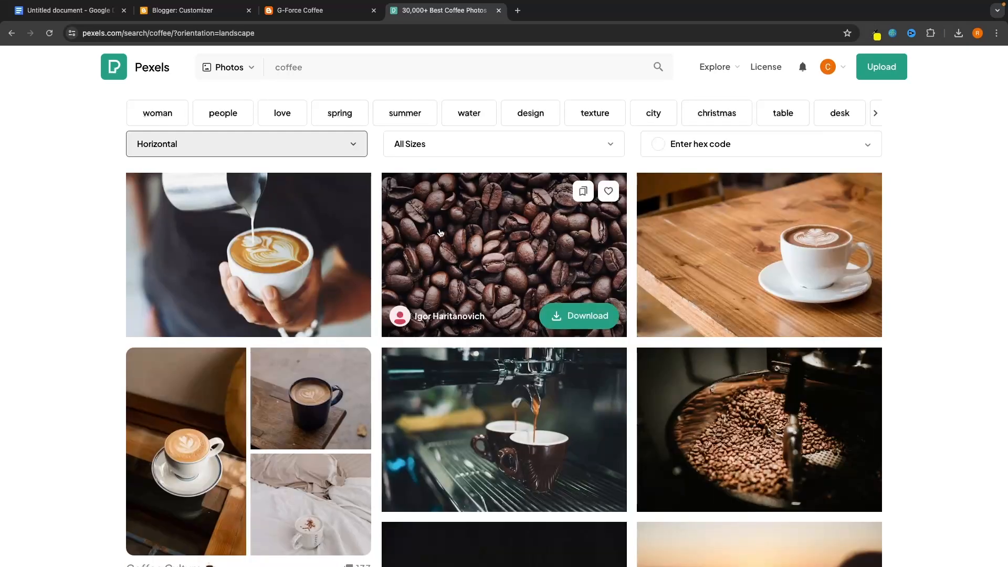
click(596, 318)
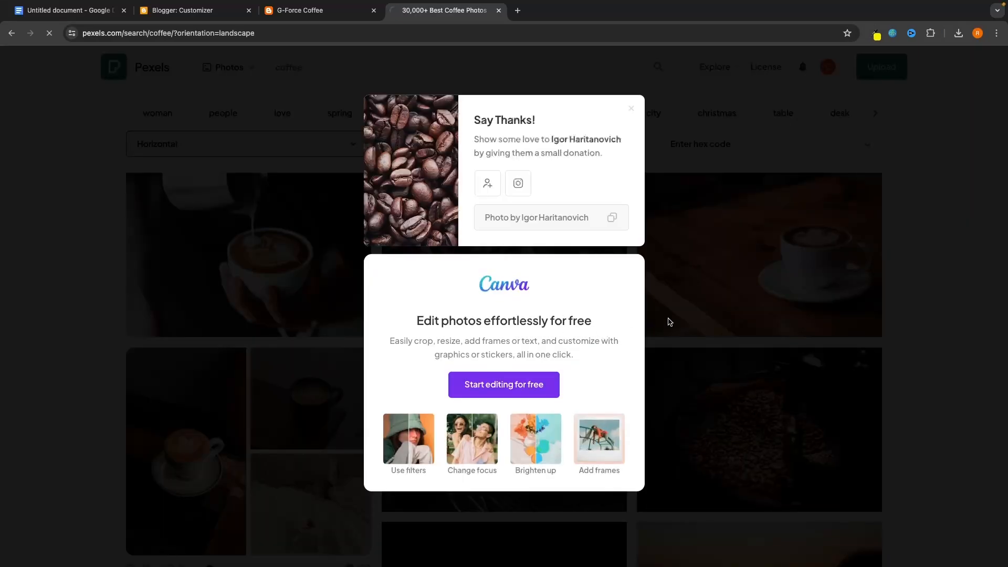
click(671, 322)
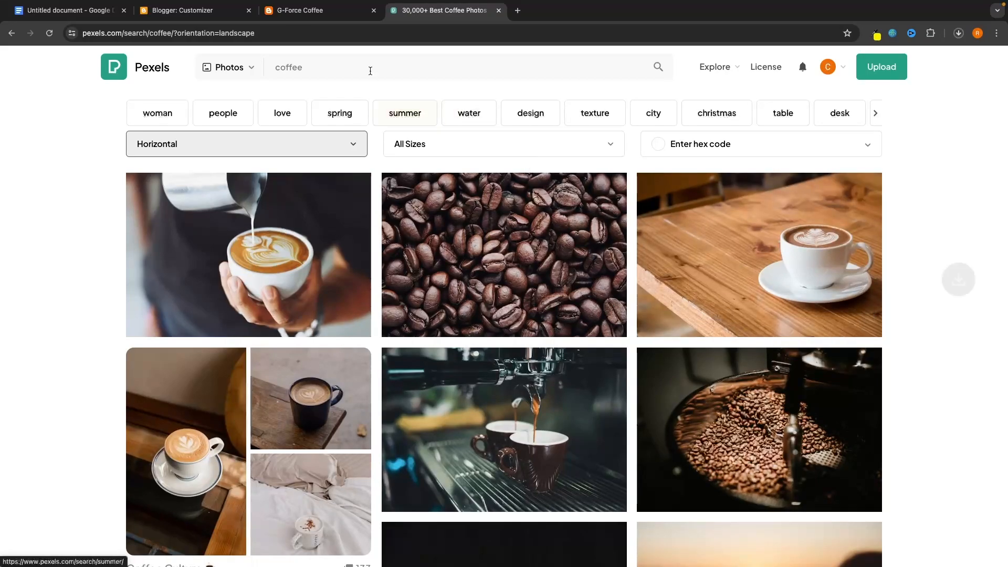
Switch back to the Blogger theme customizer and replace the background image with the downloaded coffee beans photo.
click(211, 6)
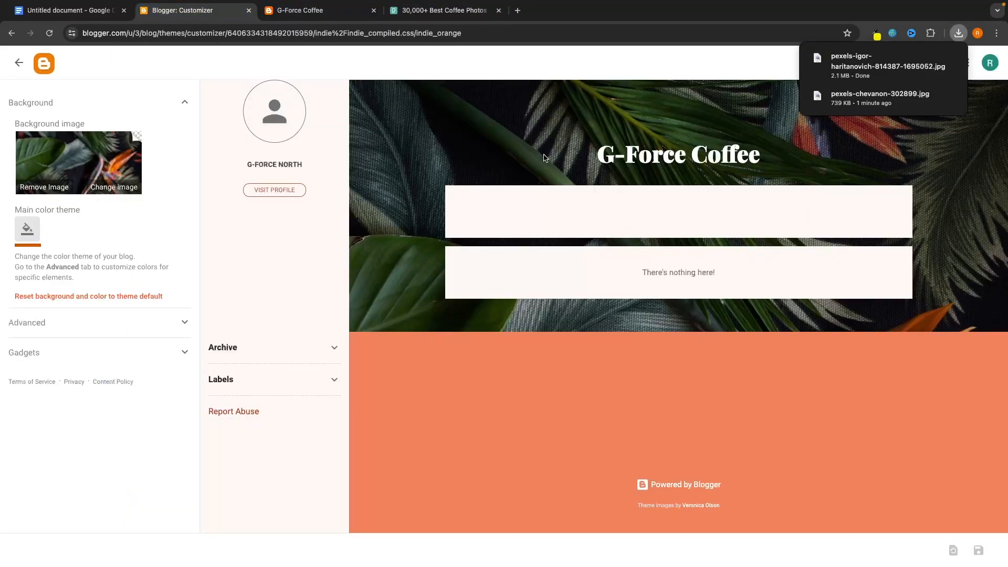
click(120, 189)
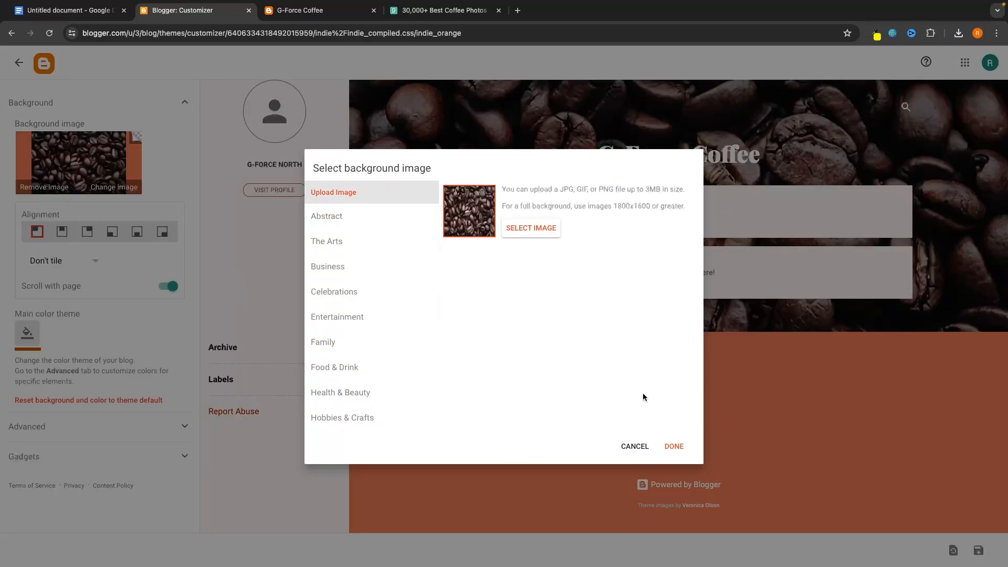
click(675, 447)
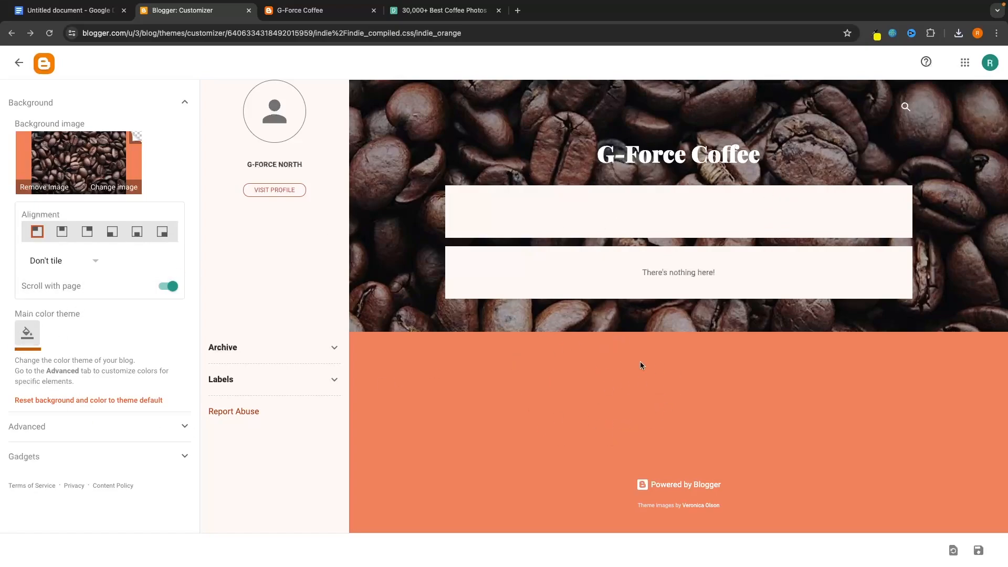
Set the main color theme to medium yellow, save the customization and return to the theme overview.
click(32, 334)
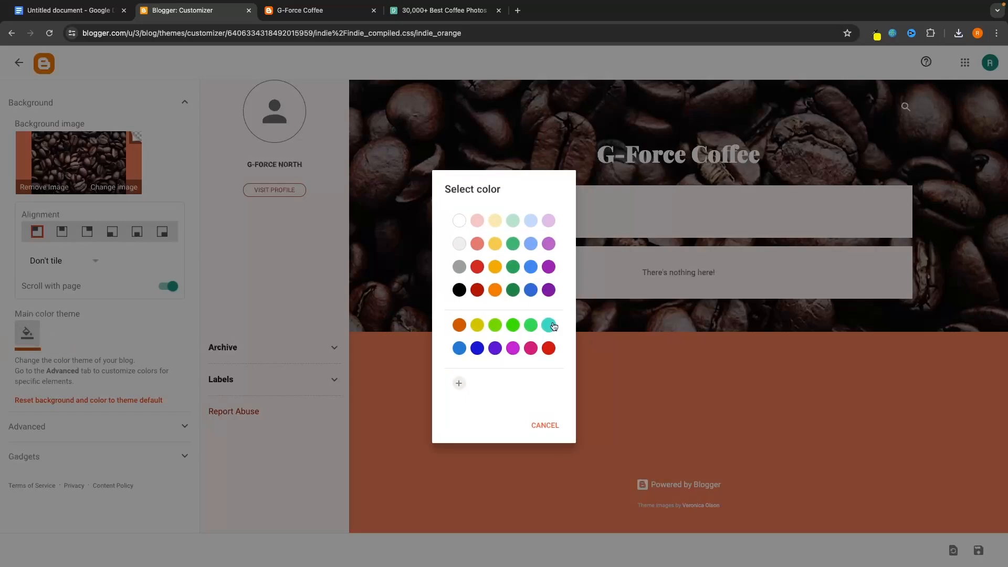
click(494, 244)
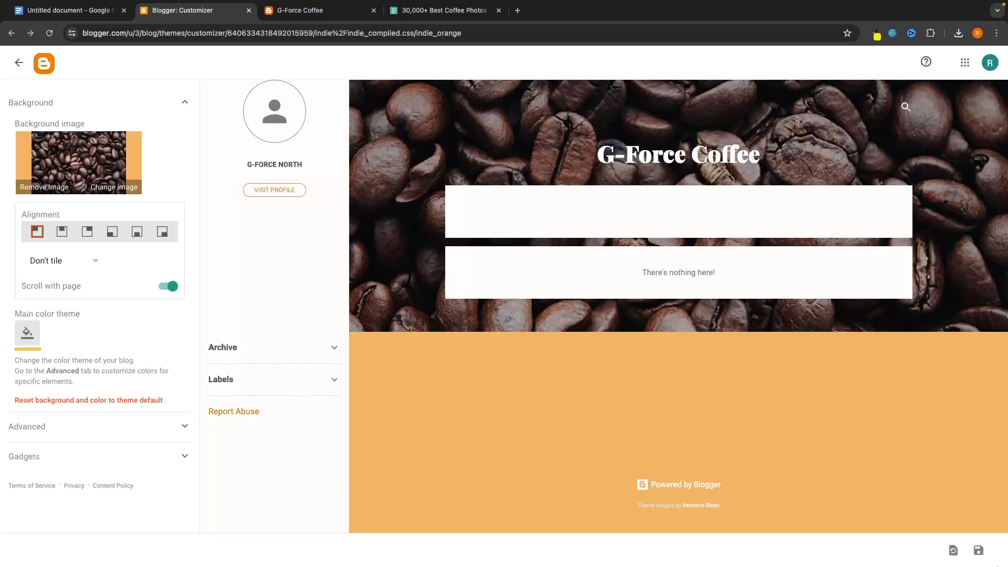
click(979, 551)
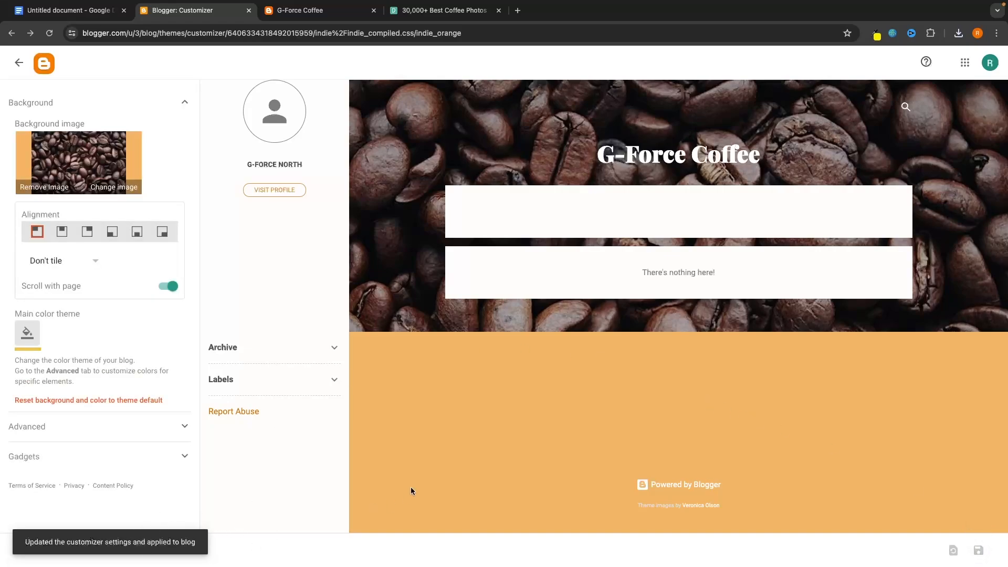
click(19, 63)
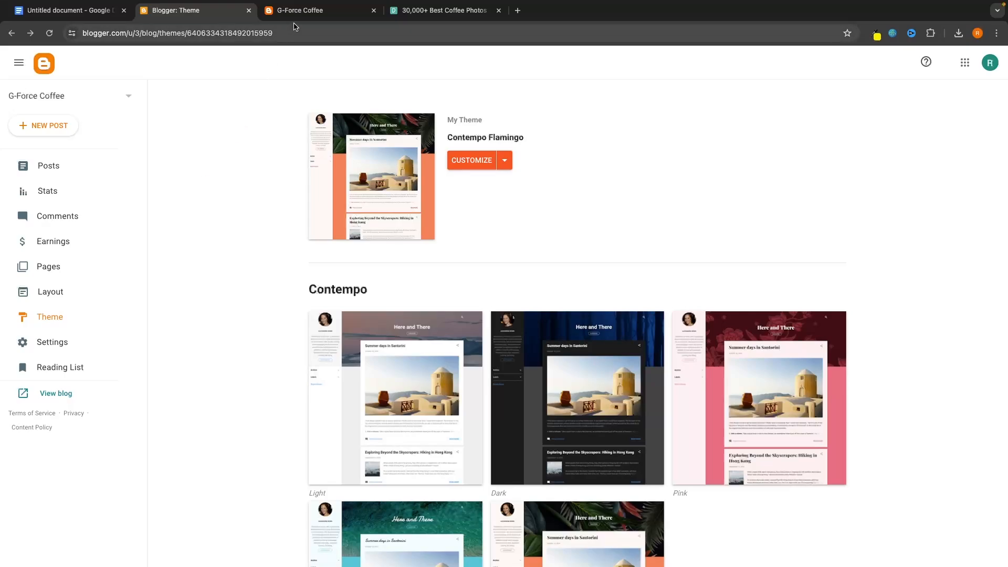
Reload the live G-Force Coffee blog to check the new design, and return to the Blogger dashboard.
click(295, 12)
click(49, 34)
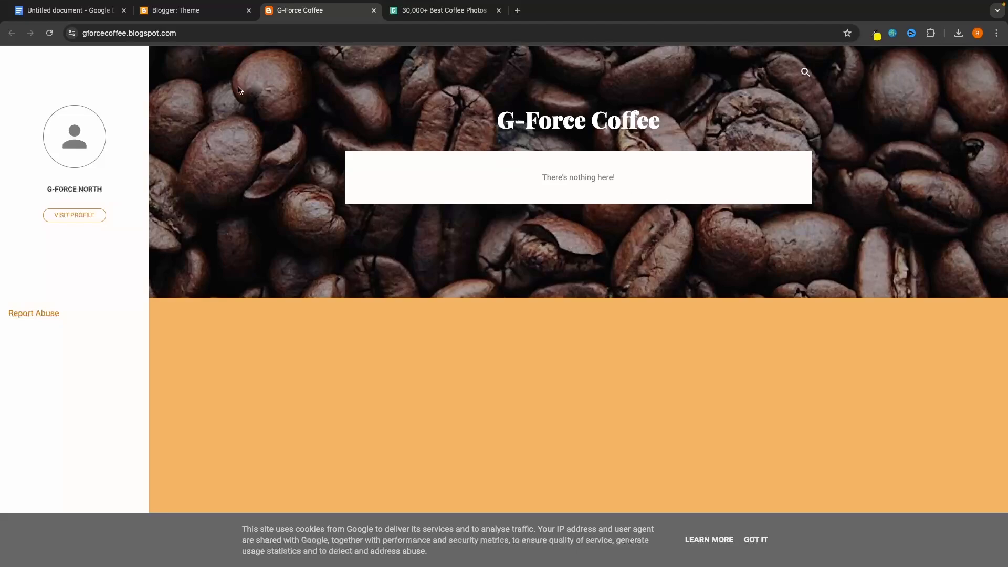
click(204, 16)
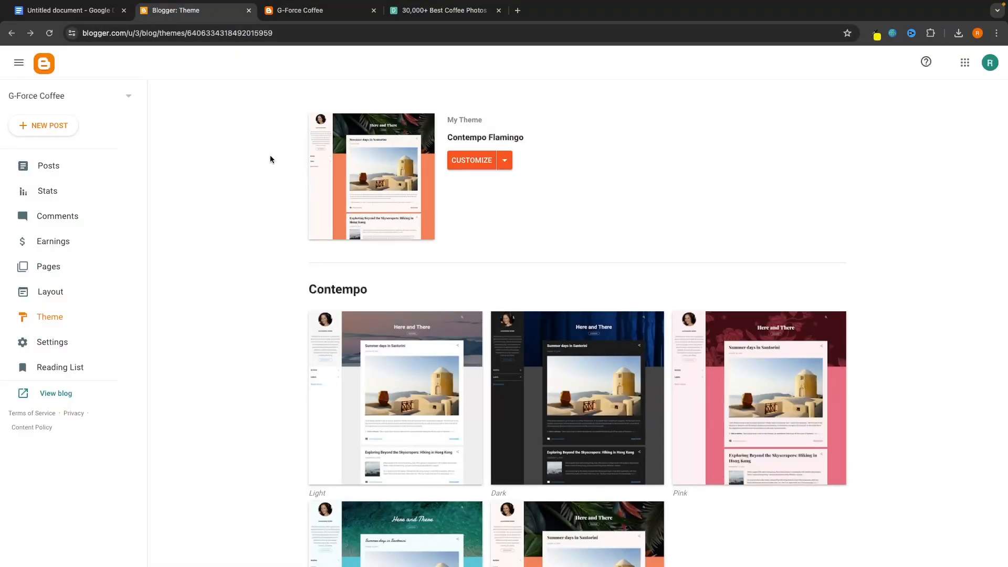
Start a new blog post and enter "Top 5 Coffee Beans of 2024" as the first line of its body.
click(49, 129)
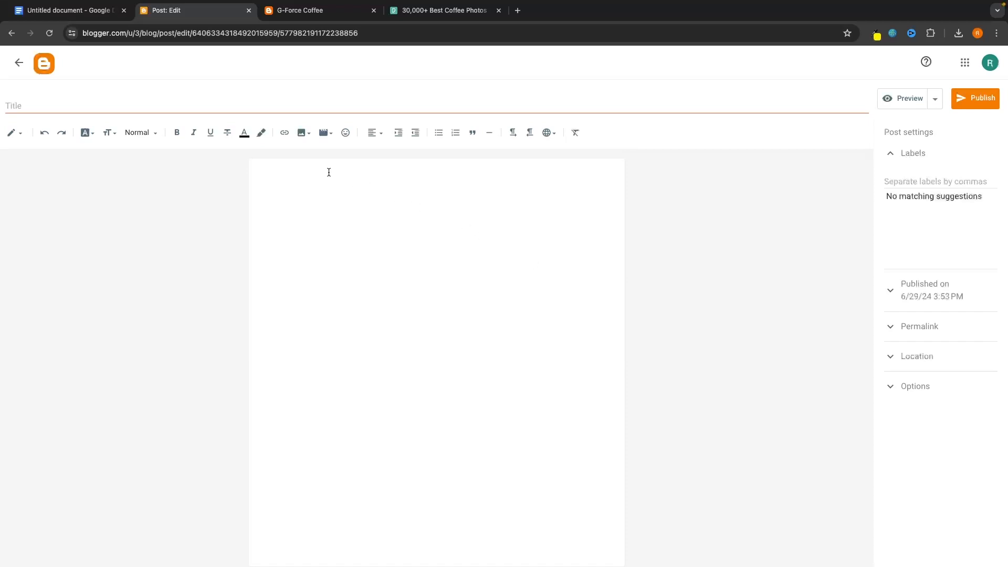
click(336, 198)
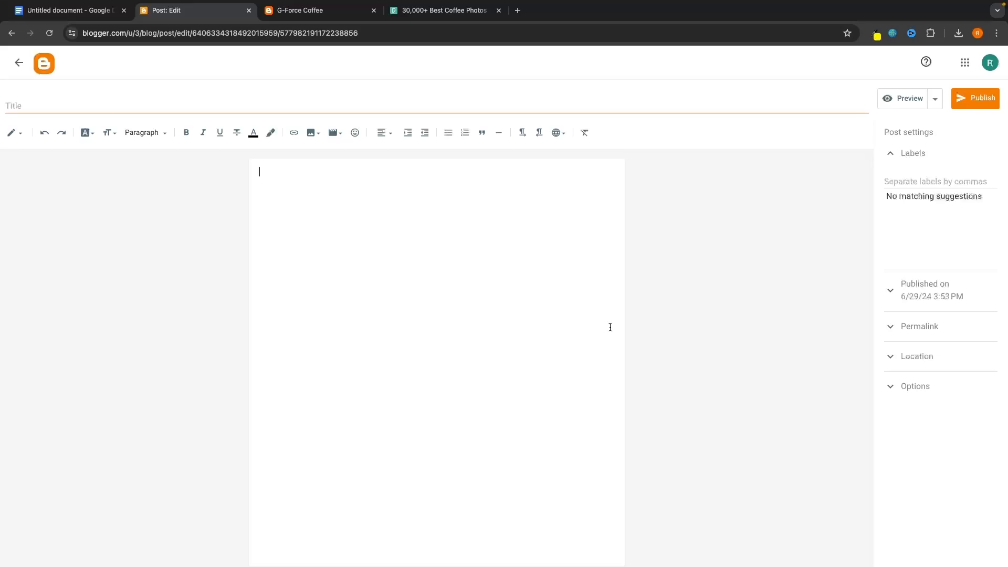
text(Top 5 Coffee Beans of 2024)
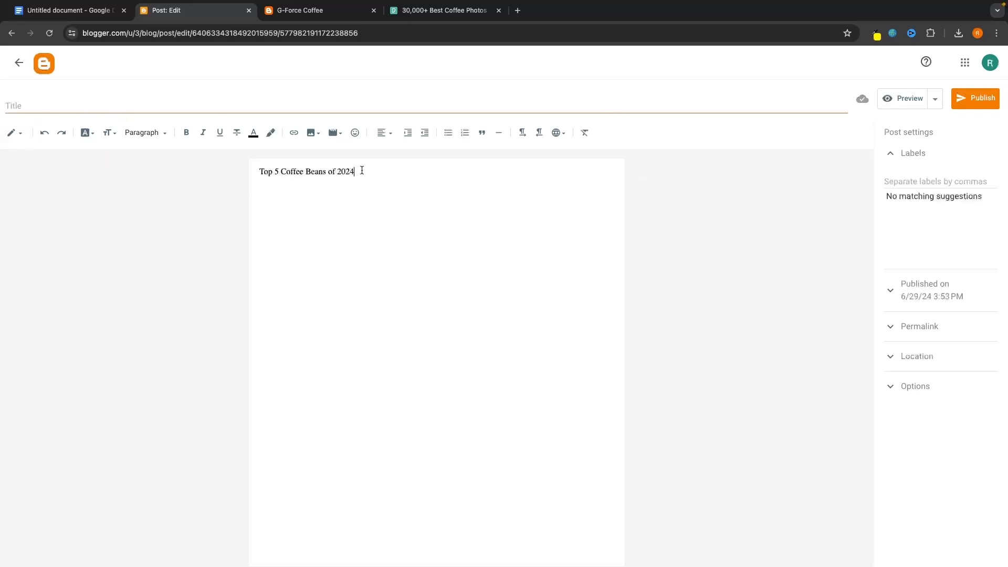
Format the line "Top 5 Coffee Beans of 2024" as centered, Large, bold and underlined text.
drag(369, 172, 248, 172)
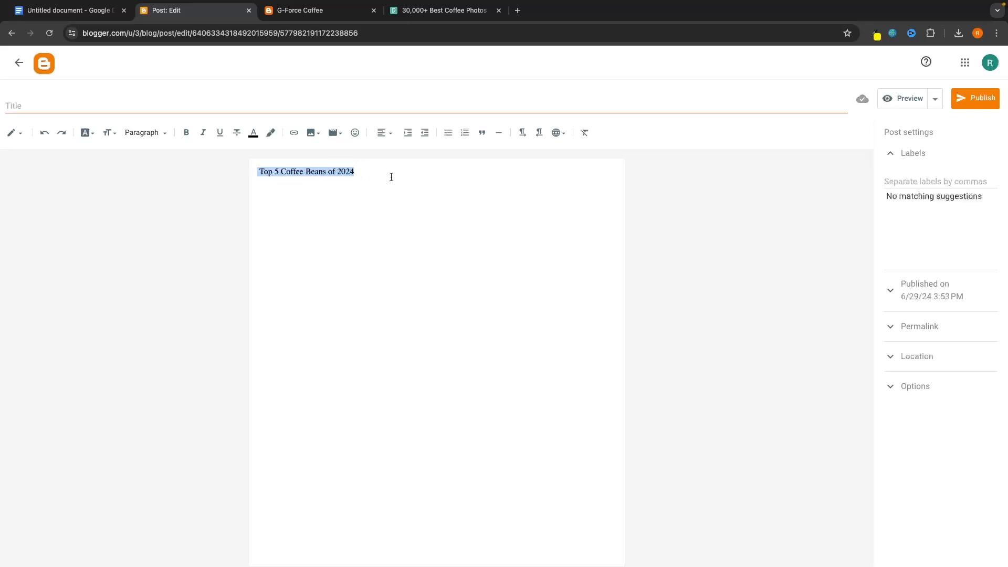
click(384, 132)
click(402, 161)
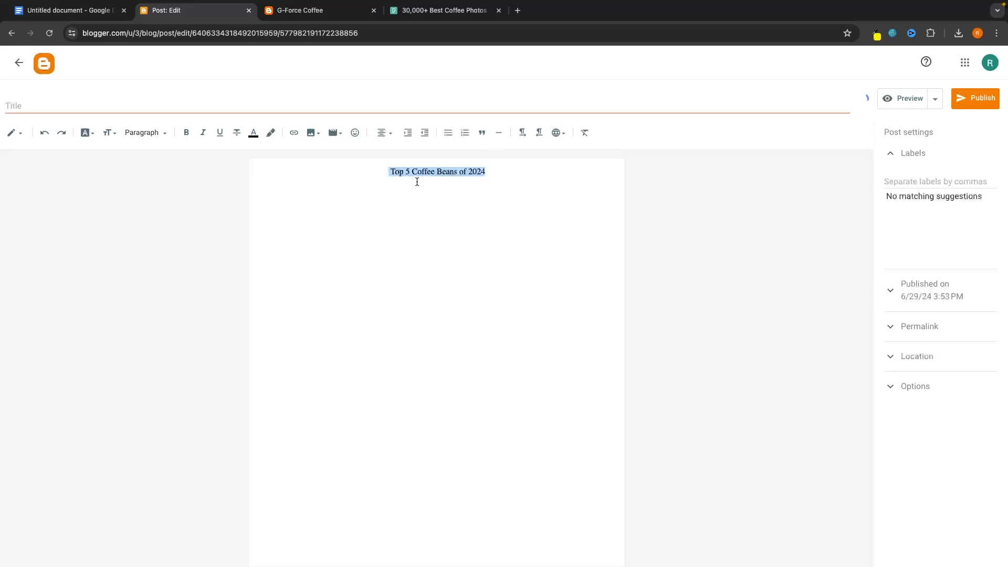
click(110, 134)
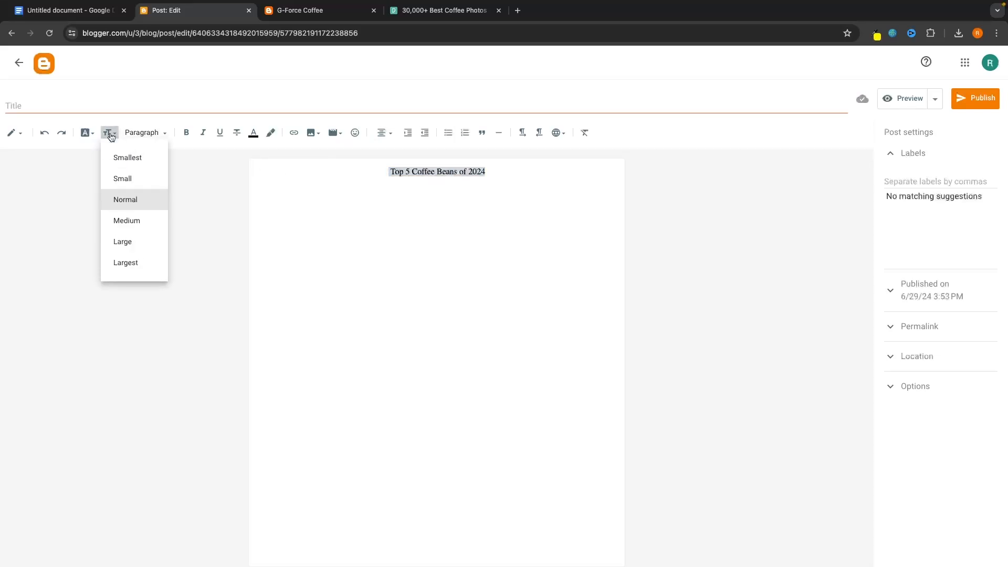
click(132, 235)
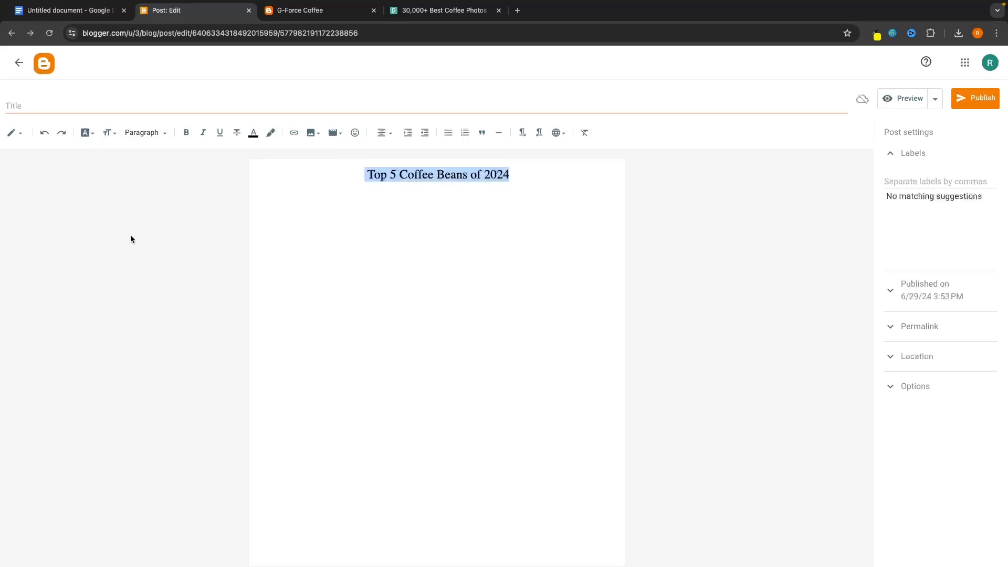
click(183, 134)
click(222, 133)
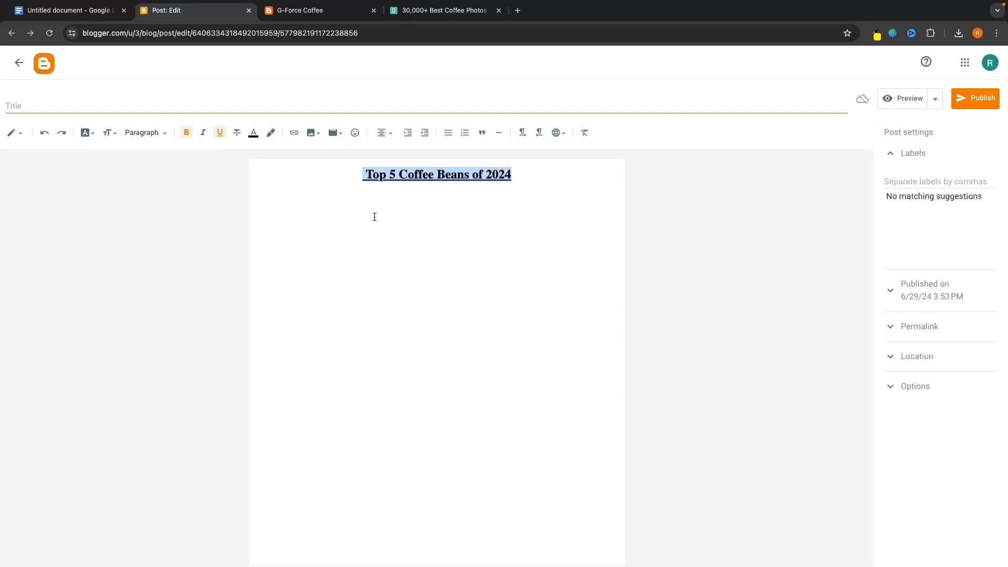
Two lines below the heading, set left alignment and Normal text size, and paste the copied article about the top five coffee beans.
click(543, 176)
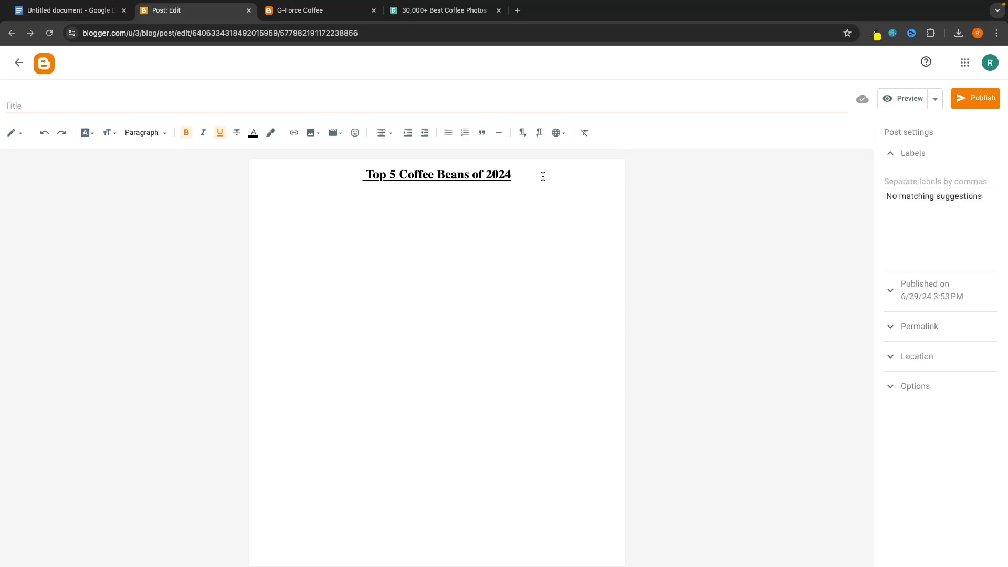
key(Return)
key(Return)
click(384, 133)
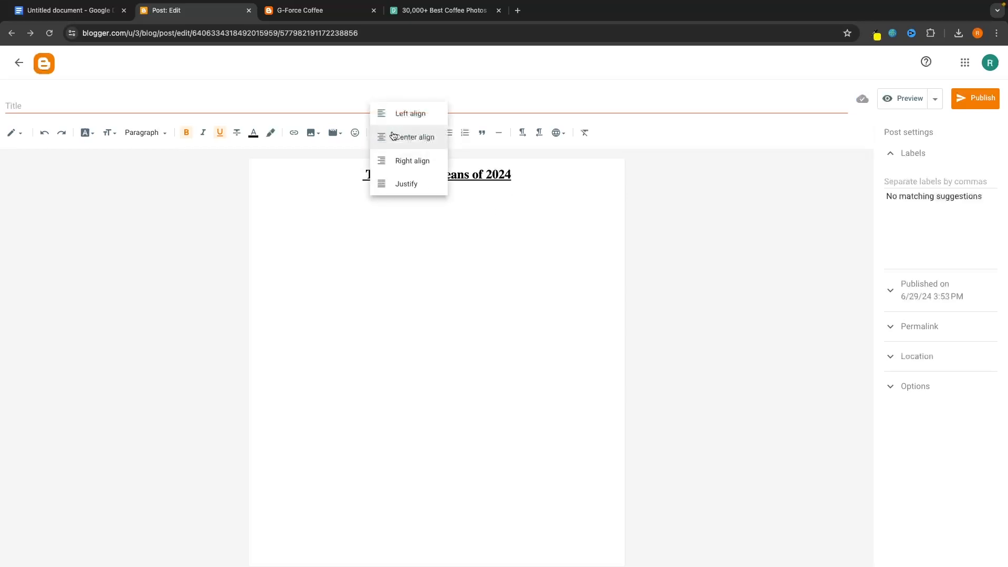
click(403, 119)
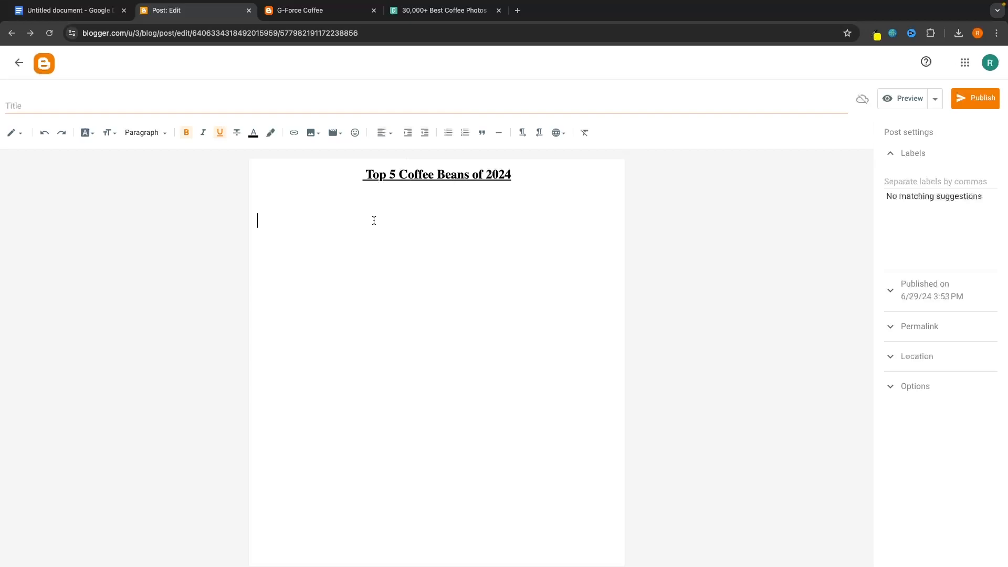
click(110, 133)
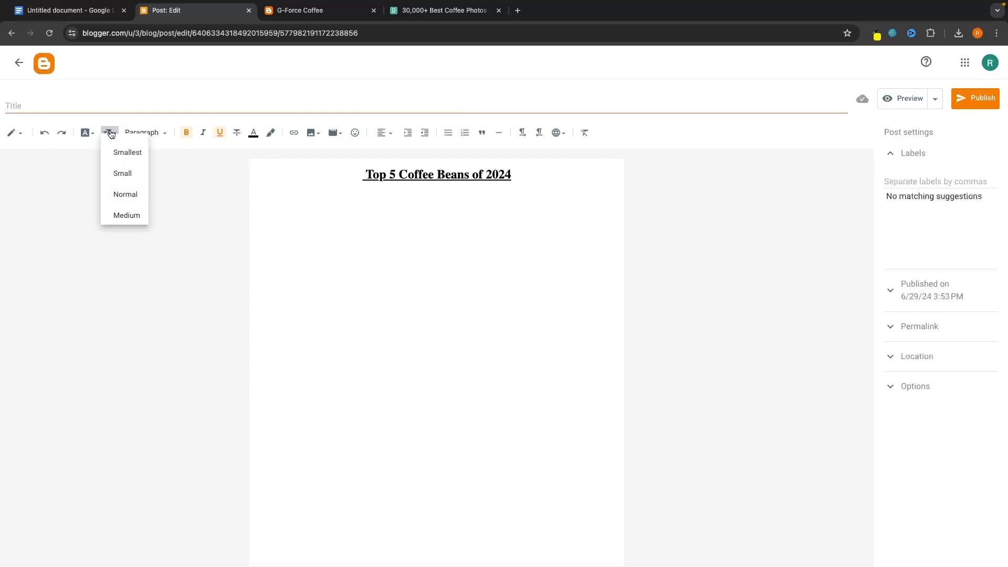
click(132, 199)
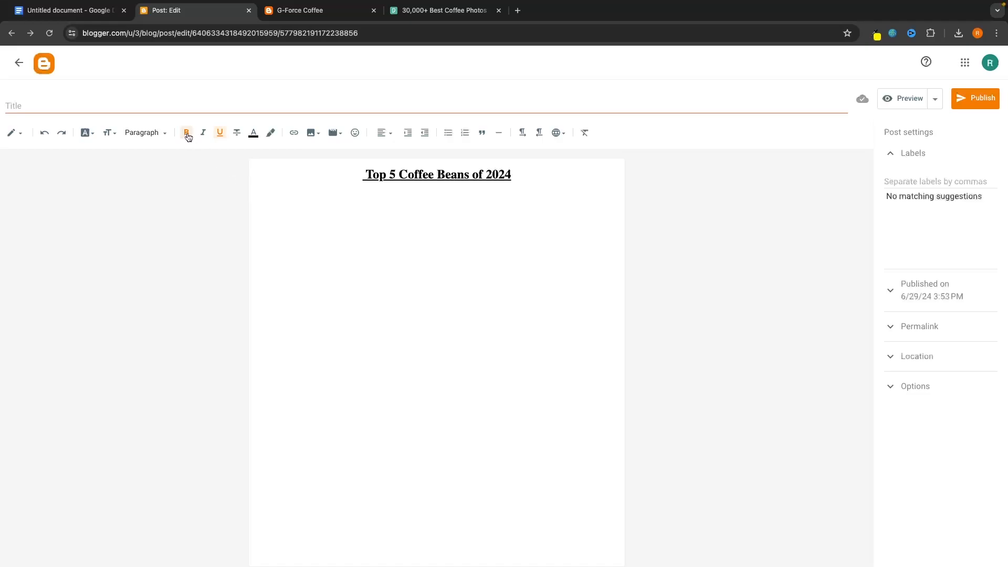
key(super+v)
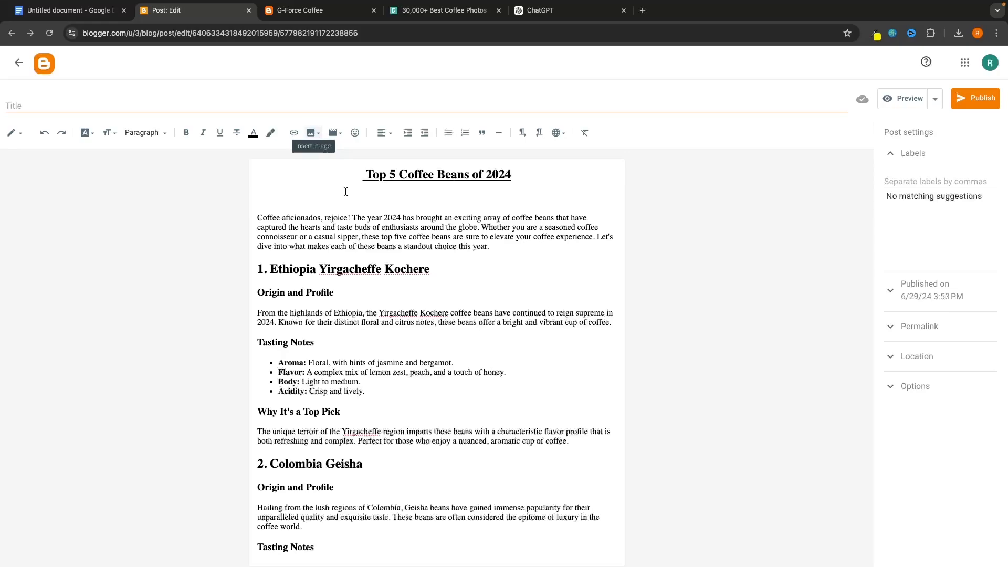
Upload pexels-apasaric-2711959.jpg from Downloads and insert it on a new line below the "1. Ethiopia Yirgacheffe Kochere" heading.
scroll(267, 209, down, 3)
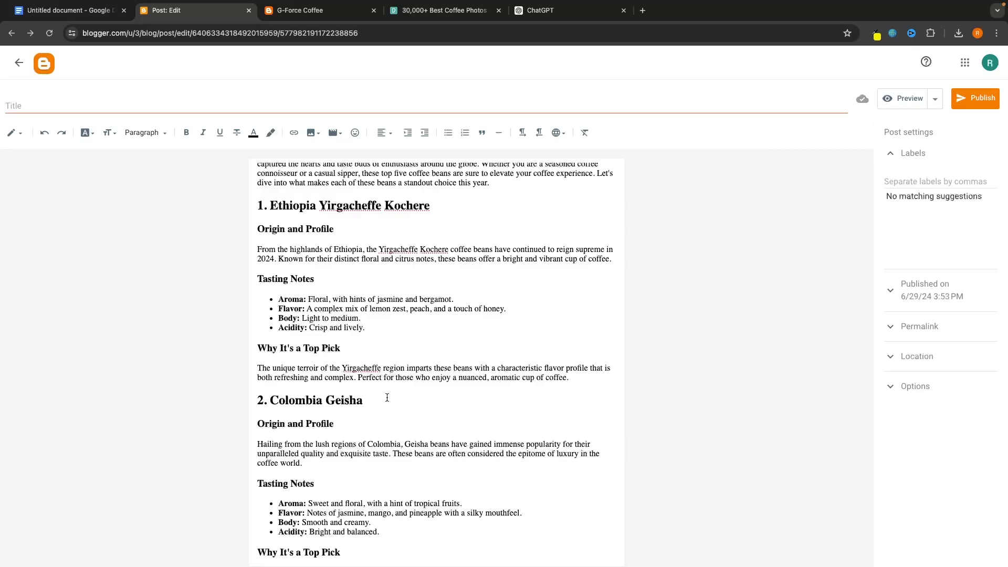
click(437, 206)
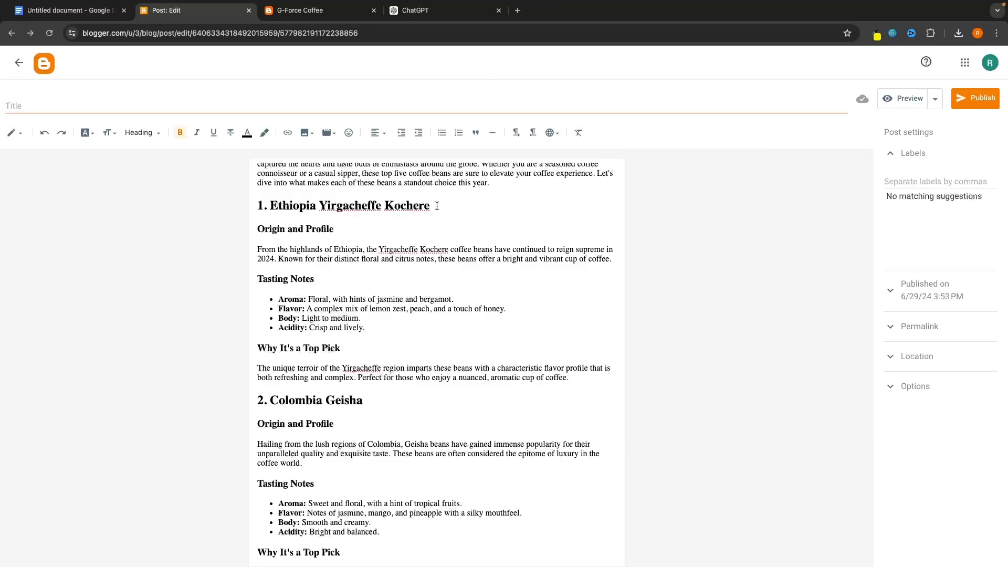
key(Return)
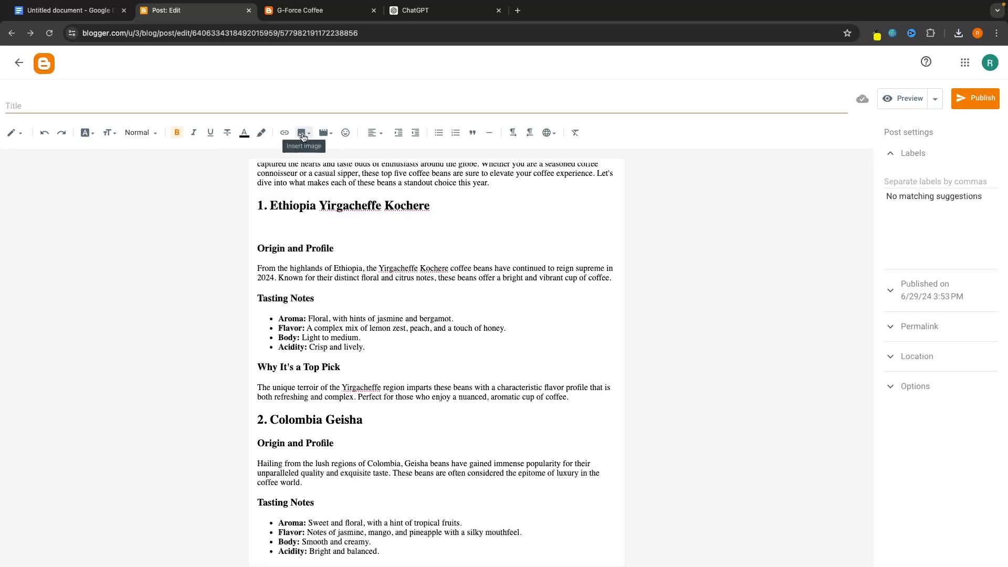
click(307, 134)
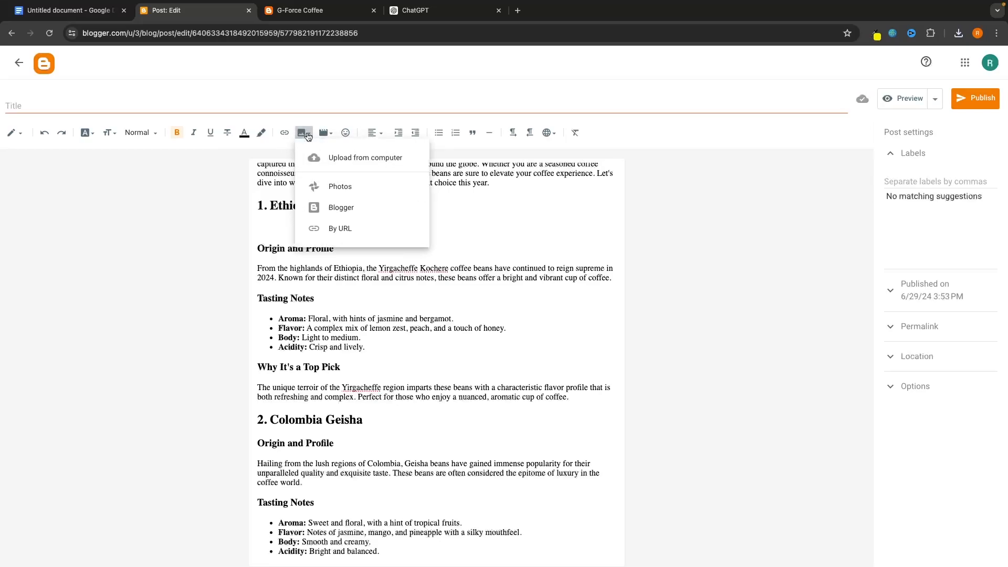
click(409, 165)
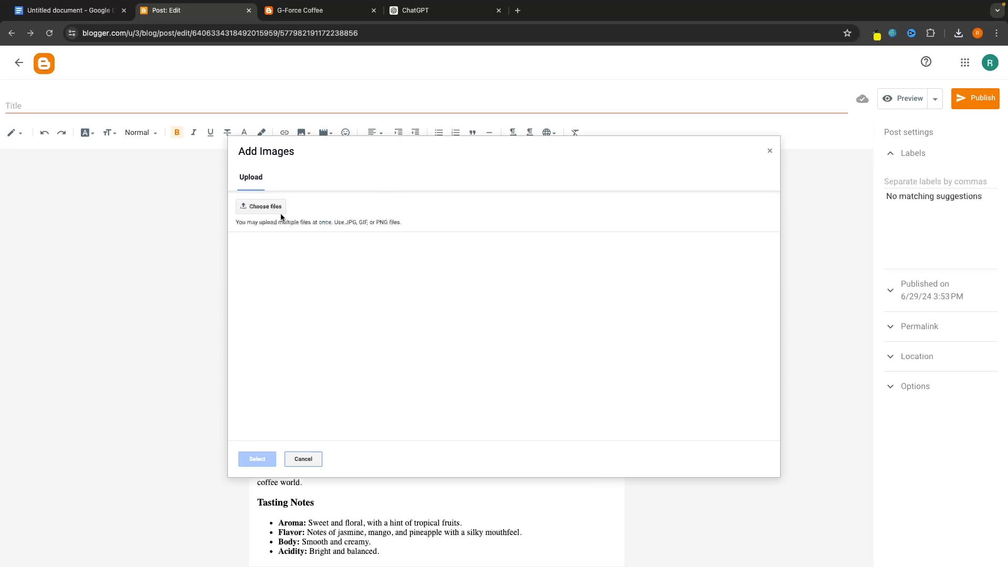
click(262, 207)
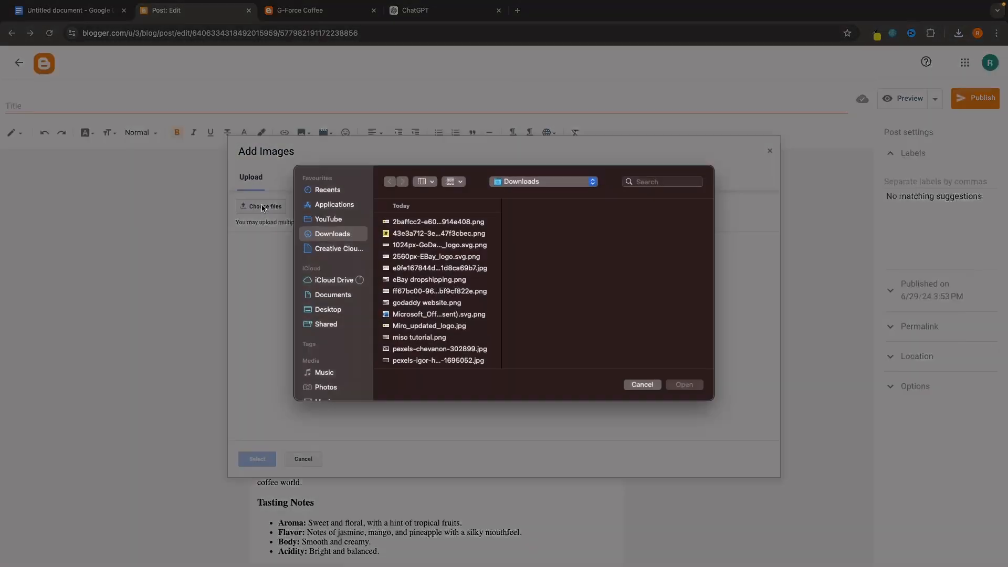
click(419, 303)
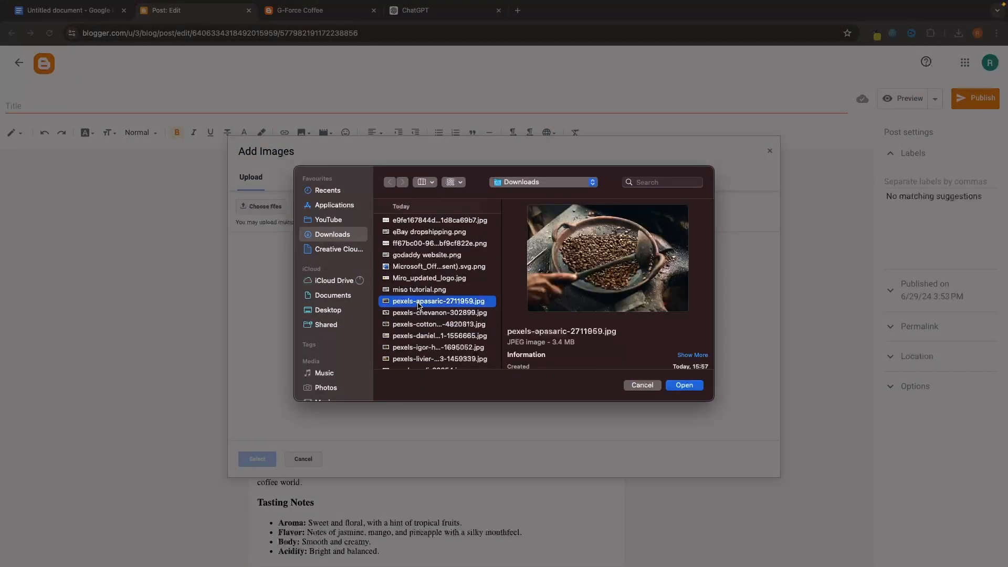
double_click(418, 305)
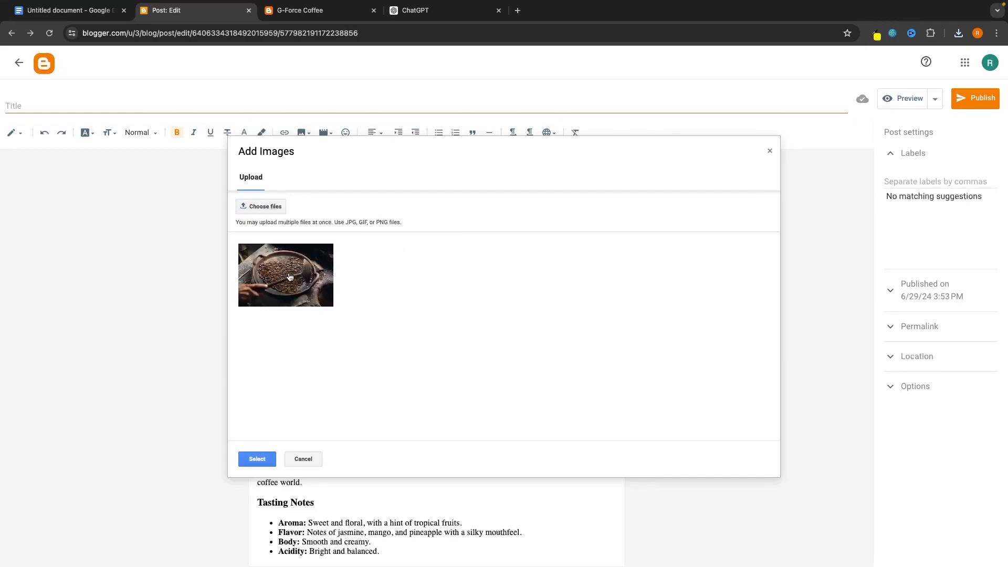
click(289, 277)
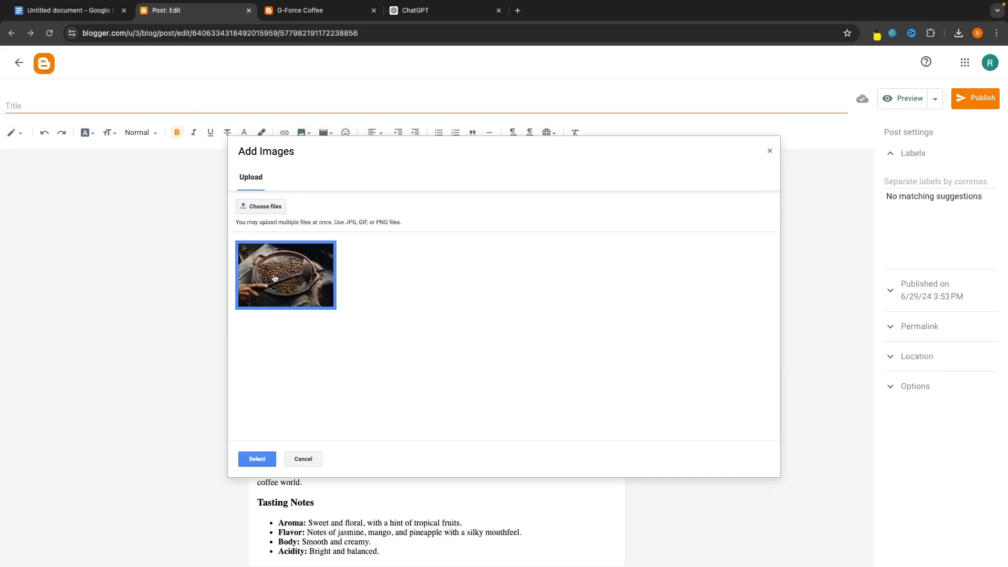
click(257, 459)
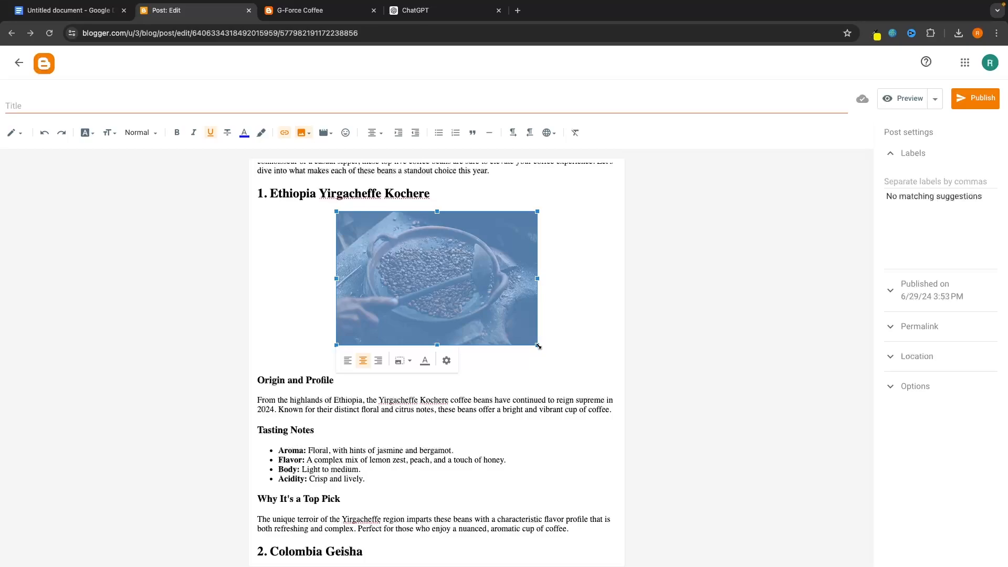
Left-align the Ethiopia Yirgacheffe Kochere image and enlarge it proportionally to about the full width of the text column.
drag(539, 346, 416, 261)
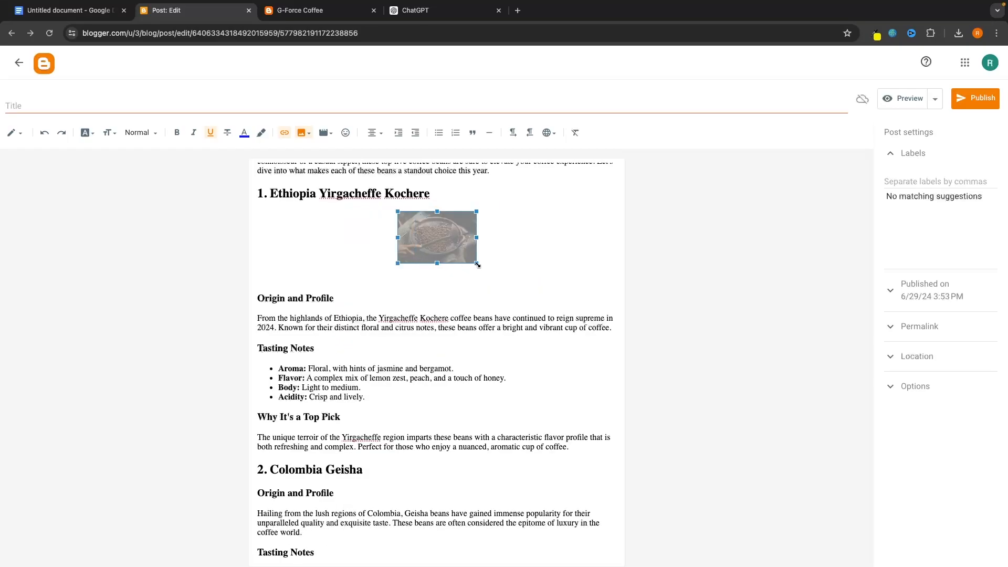
drag(478, 265, 551, 341)
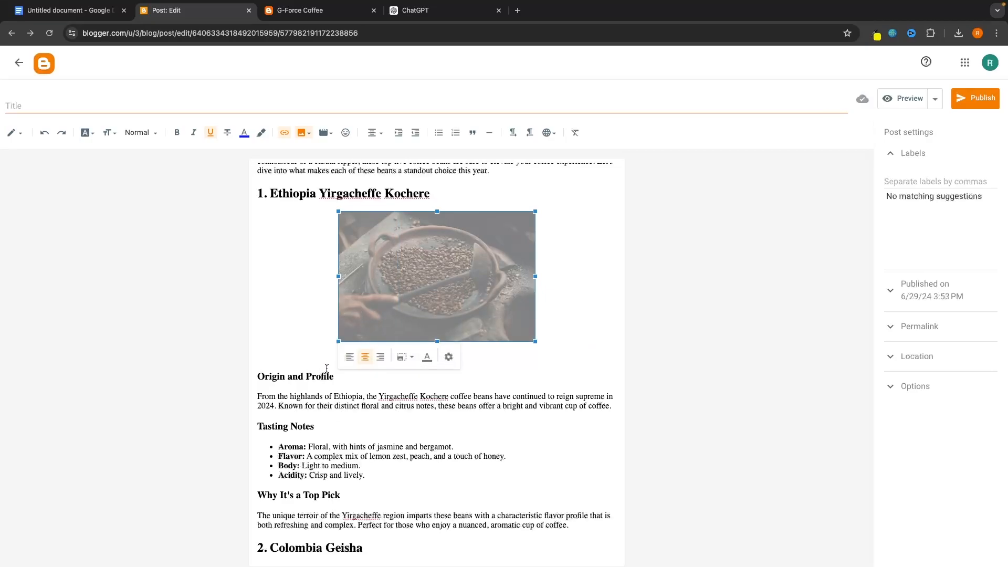
click(350, 361)
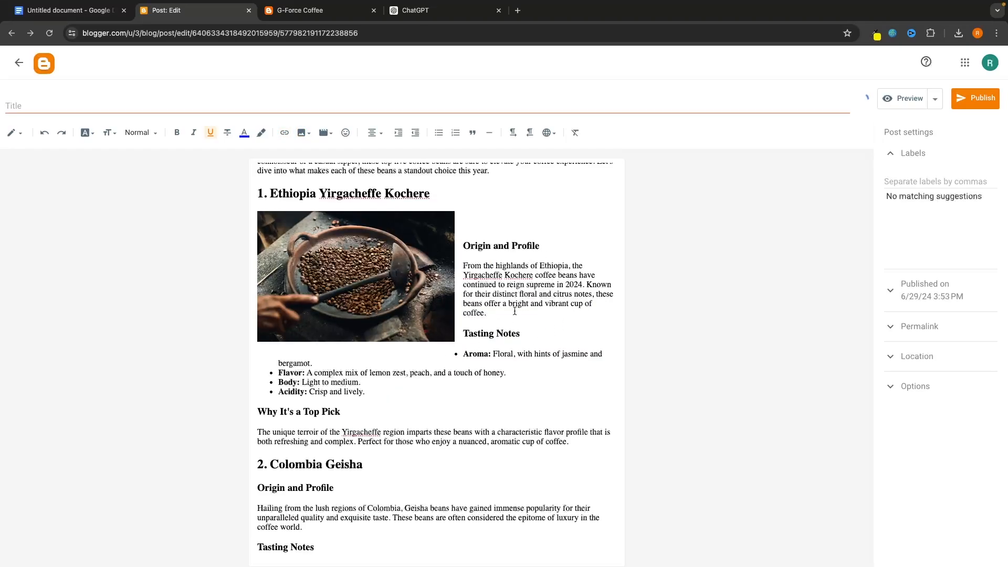
click(418, 292)
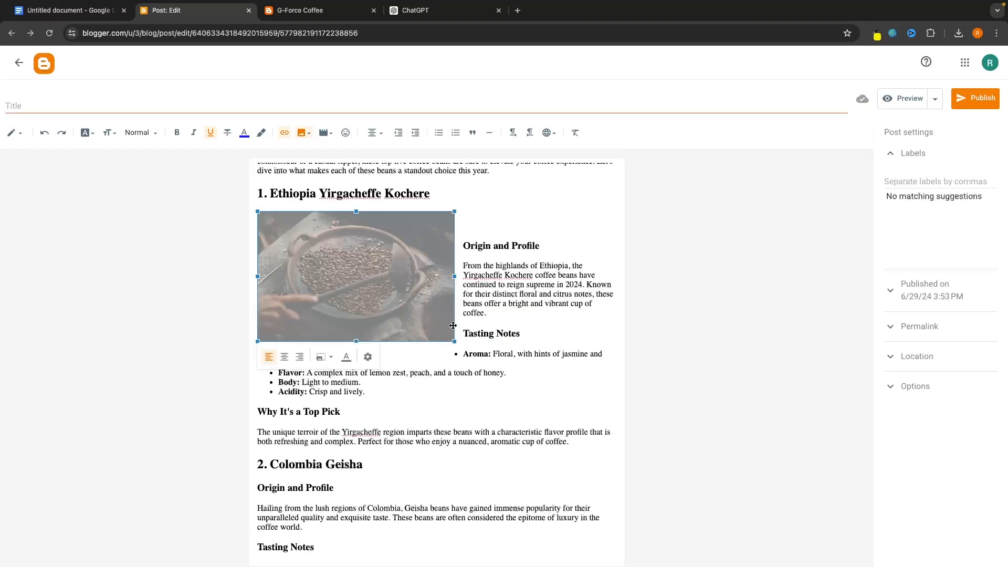
drag(454, 342, 610, 445)
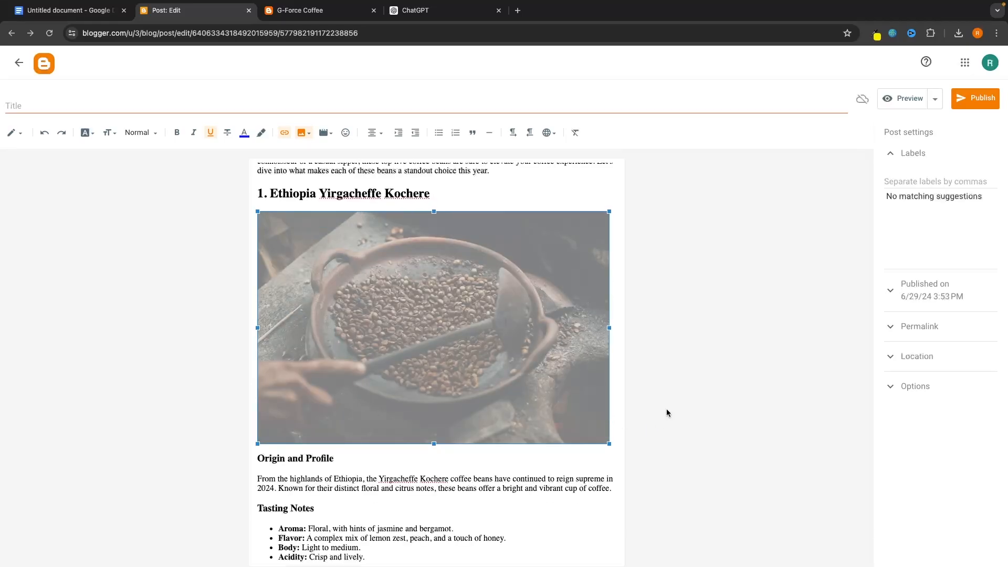
scroll(676, 347, down, 1)
click(545, 451)
Upload the pexels-cottonbro JPG ending in 4820813 from Downloads and insert it on a new line below the "2. Colombia Geisha" heading.
scroll(545, 451, down, 2)
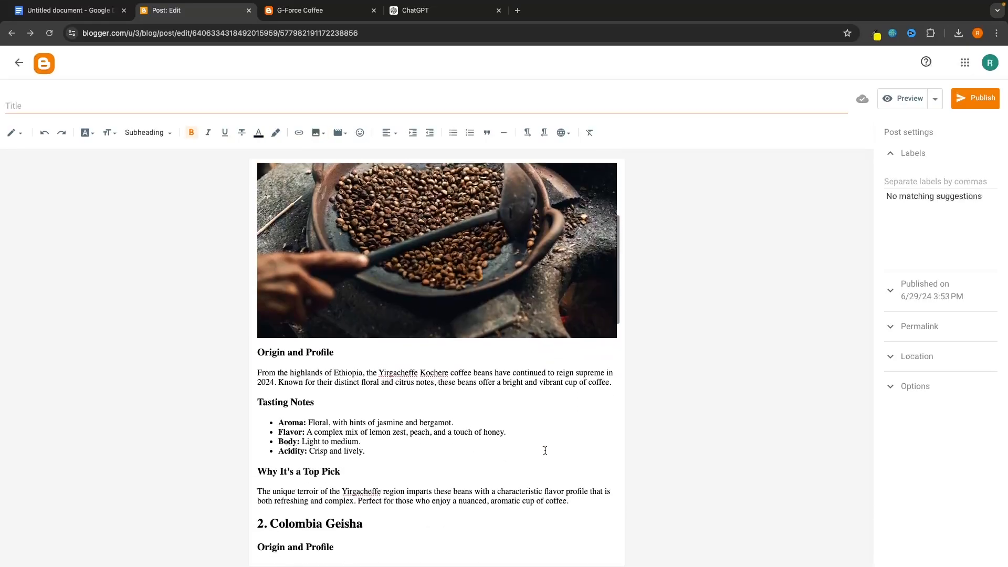
scroll(545, 450, down, 5)
click(397, 328)
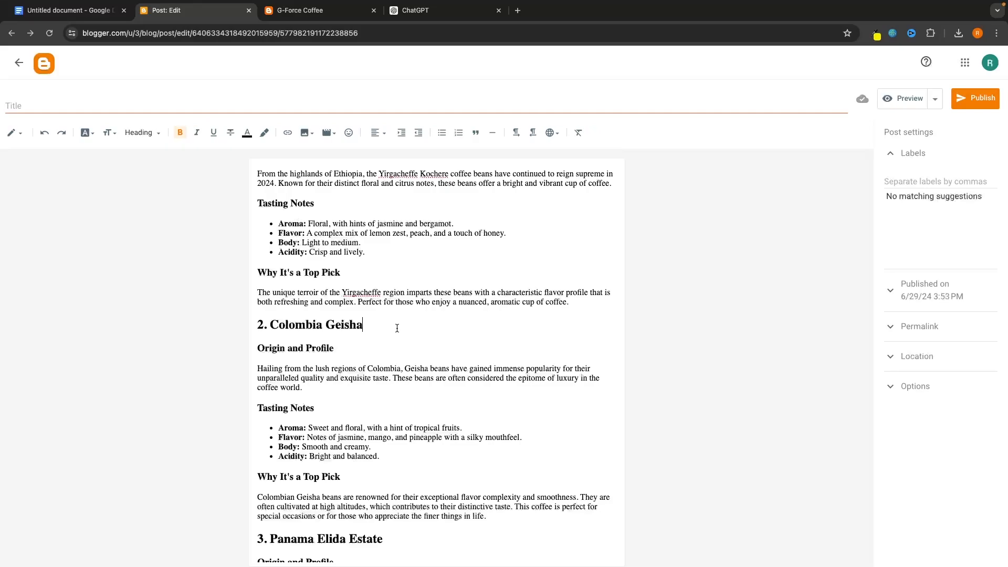
key(Return)
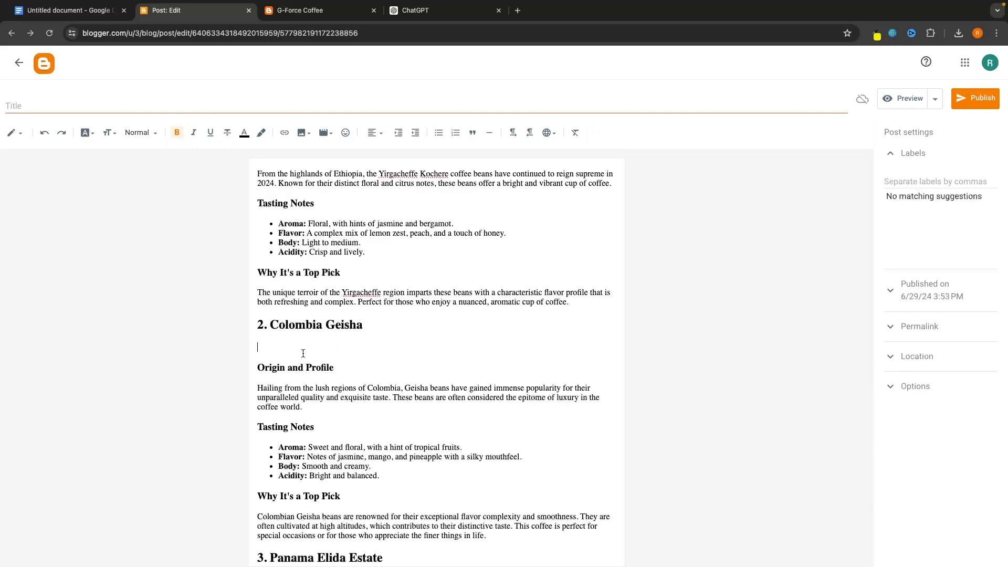
click(302, 133)
click(319, 155)
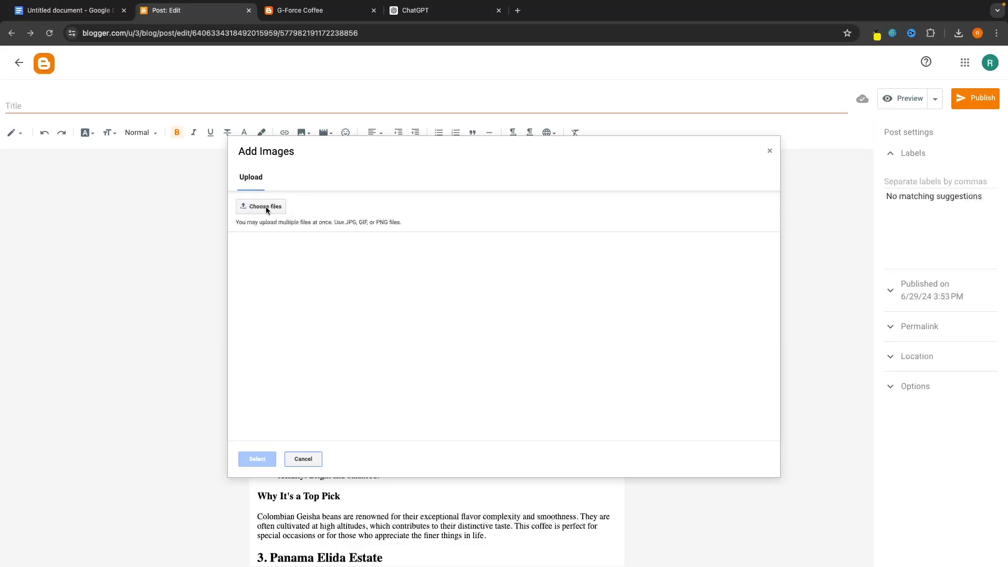
click(266, 207)
scroll(422, 294, down, 5)
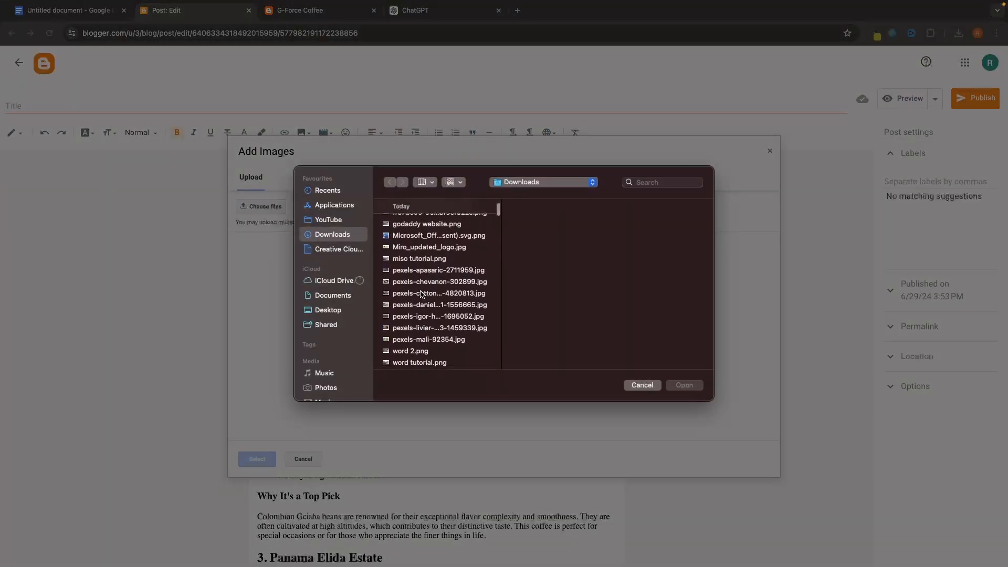
click(420, 294)
key(Return)
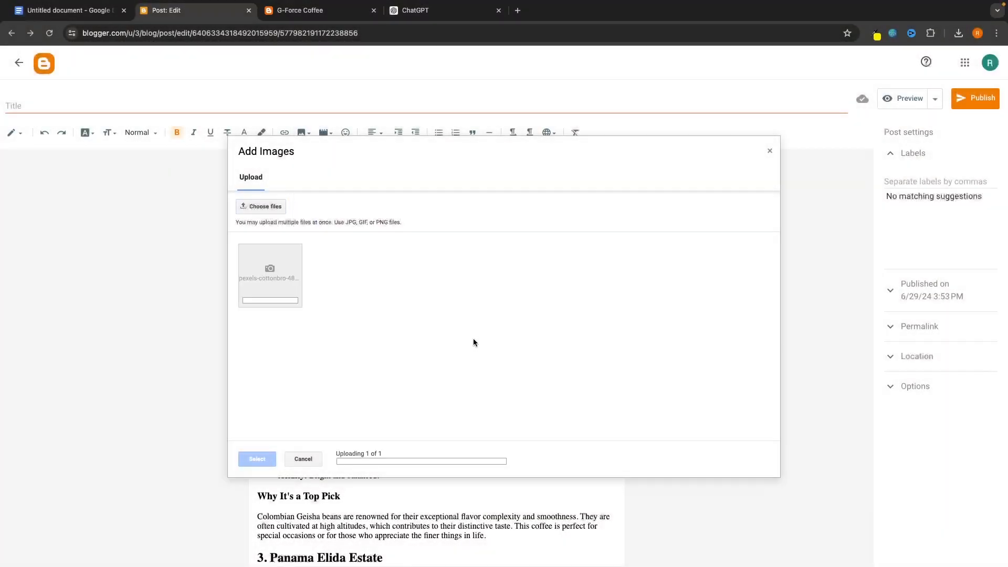
click(257, 459)
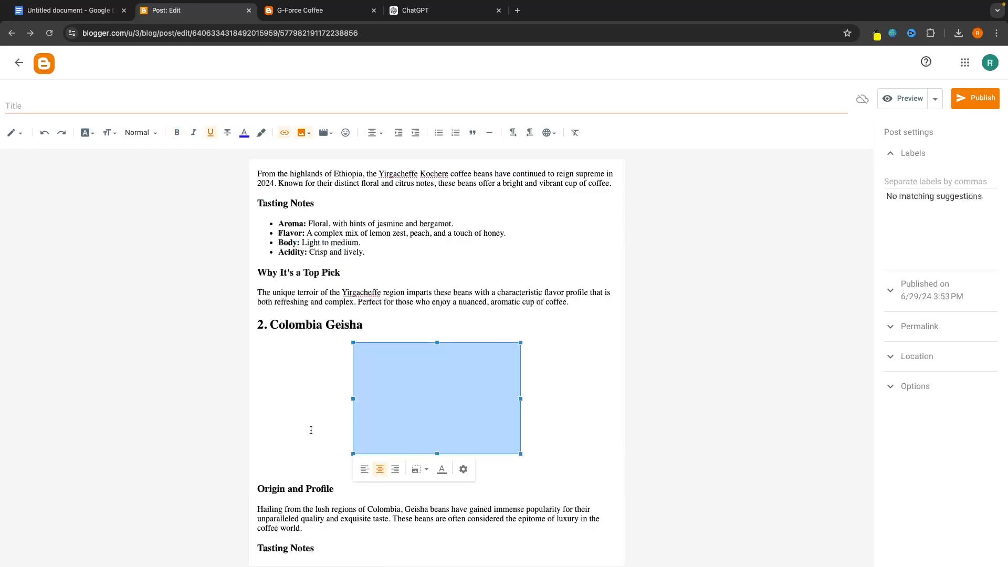
Left-align the Colombia Geisha image and enlarge it proportionally to the full width of the text column.
click(364, 469)
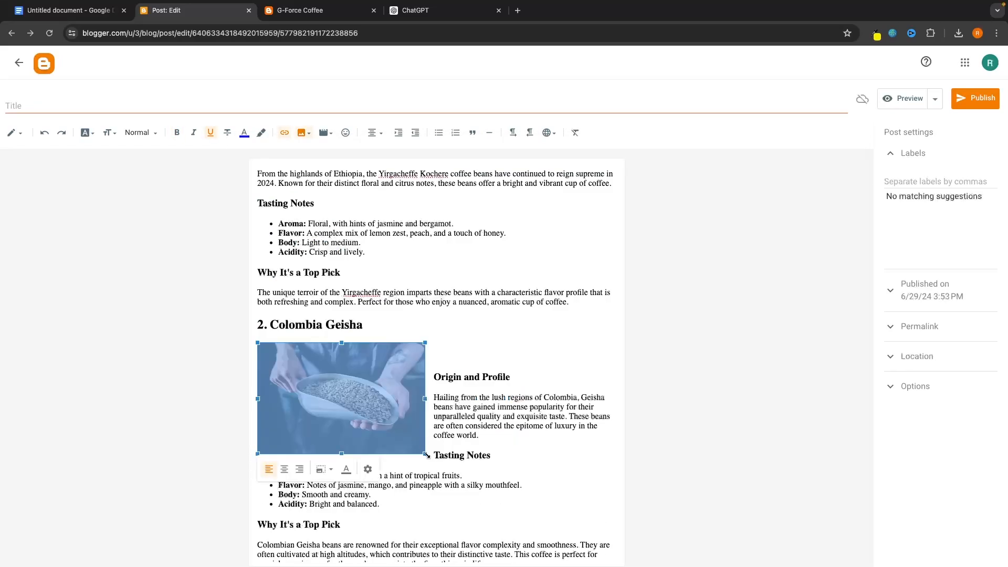
drag(470, 473, 621, 514)
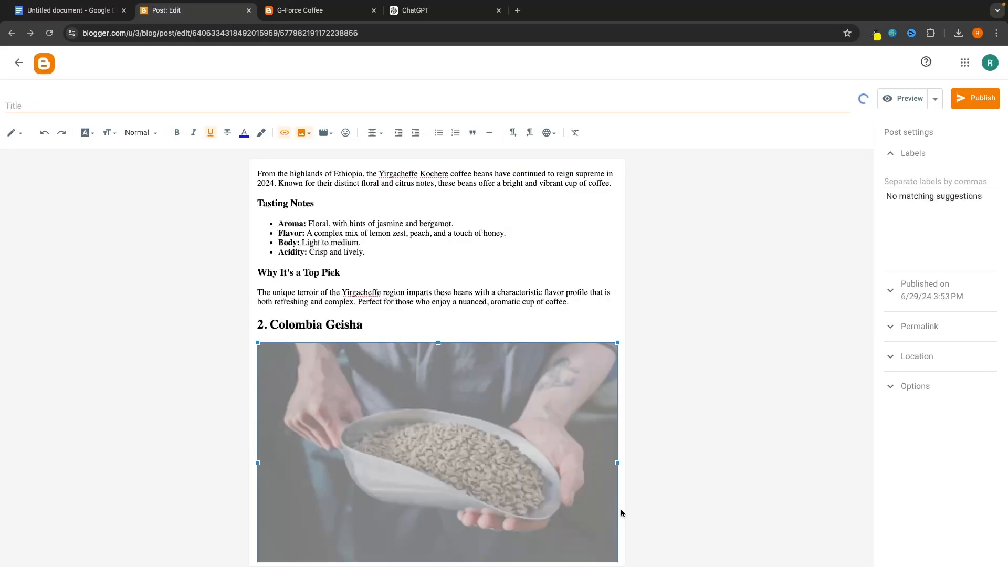
scroll(610, 278, down, 3)
scroll(650, 296, up, 1)
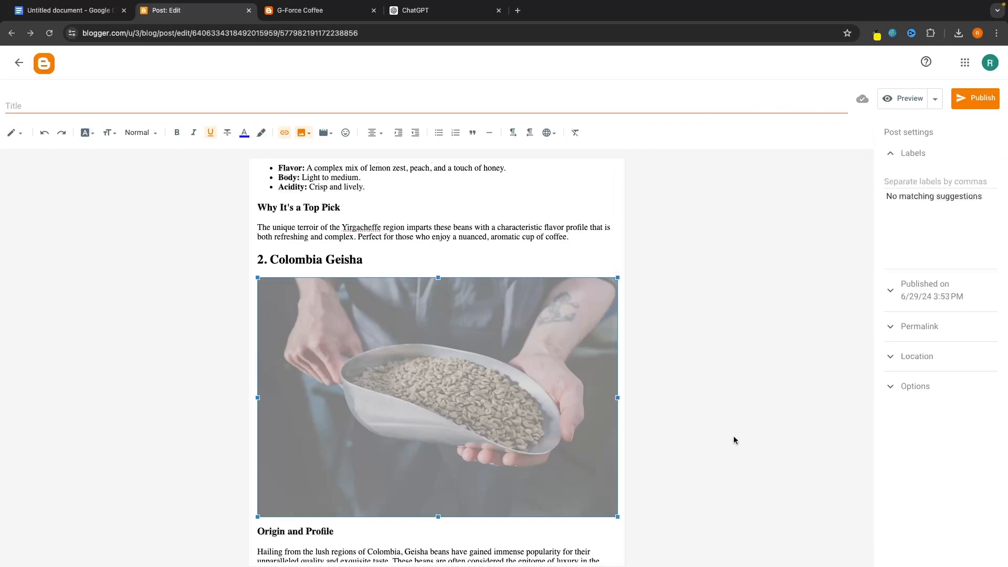
Enter "Top 5 Coffee Beans of 2024" as the post's title.
click(177, 107)
scroll(341, 242, up, 10)
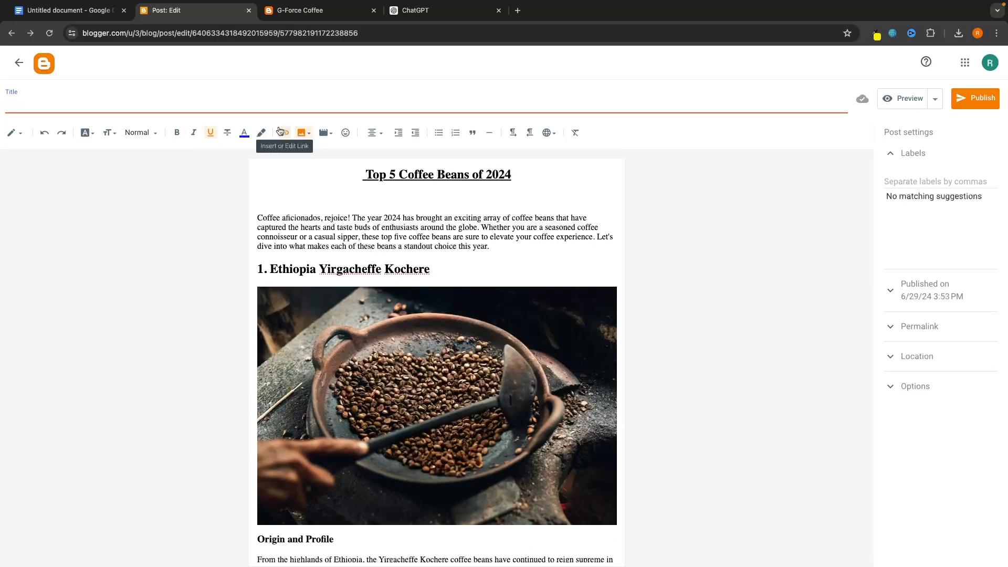
text(Top 5 Coffee Beans of 2024)
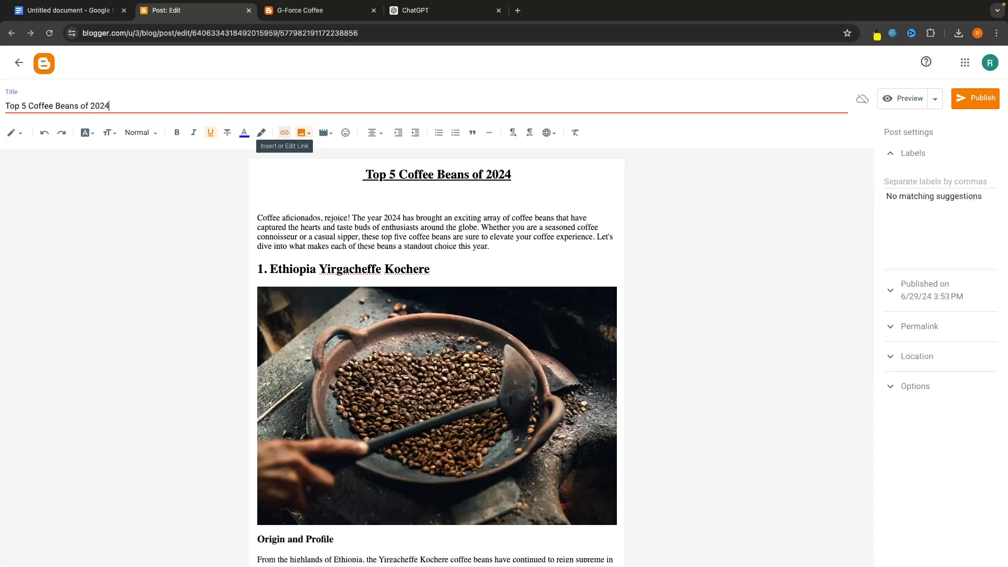
click(685, 157)
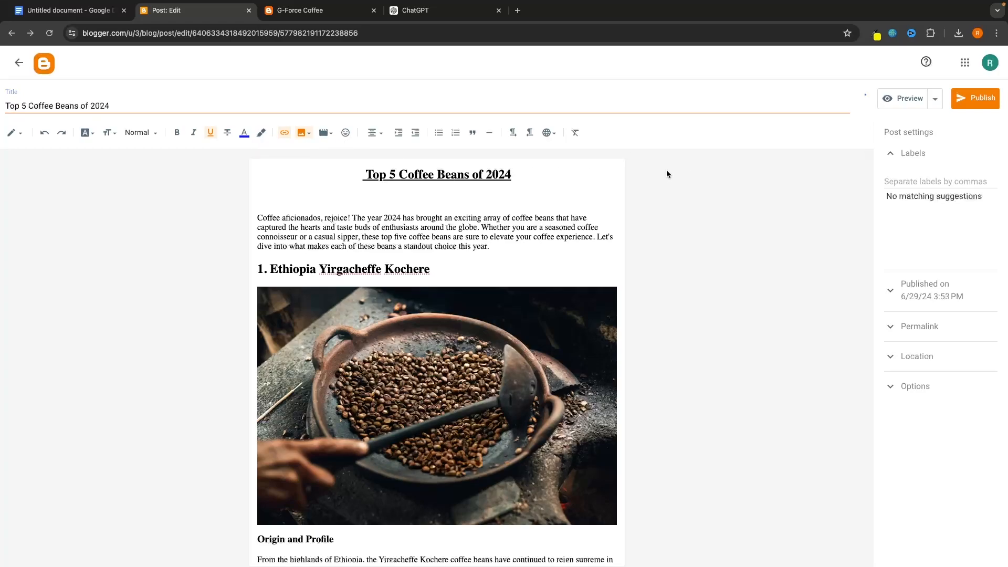
Add the label "coffee beans" to the post in its settings.
click(894, 154)
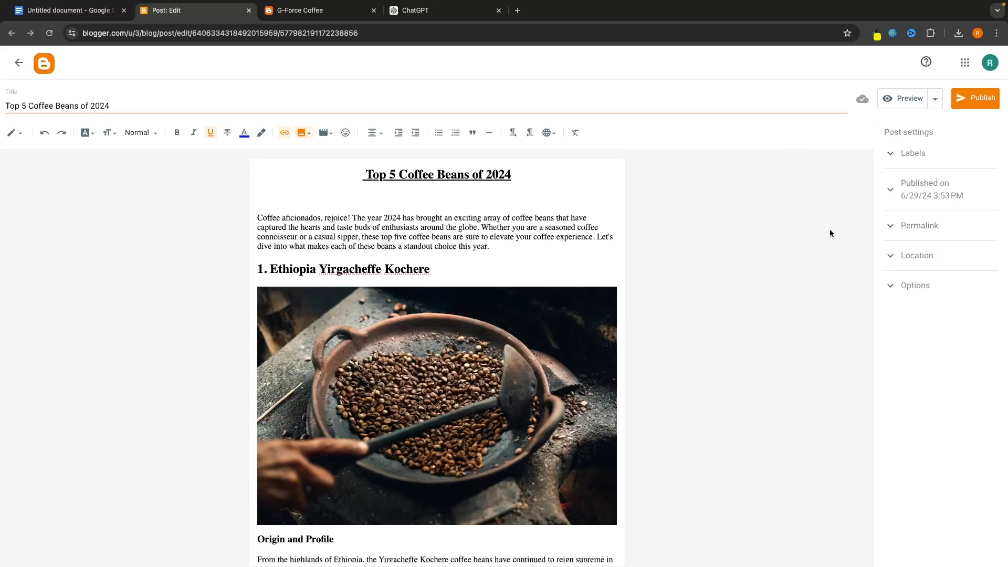
click(915, 154)
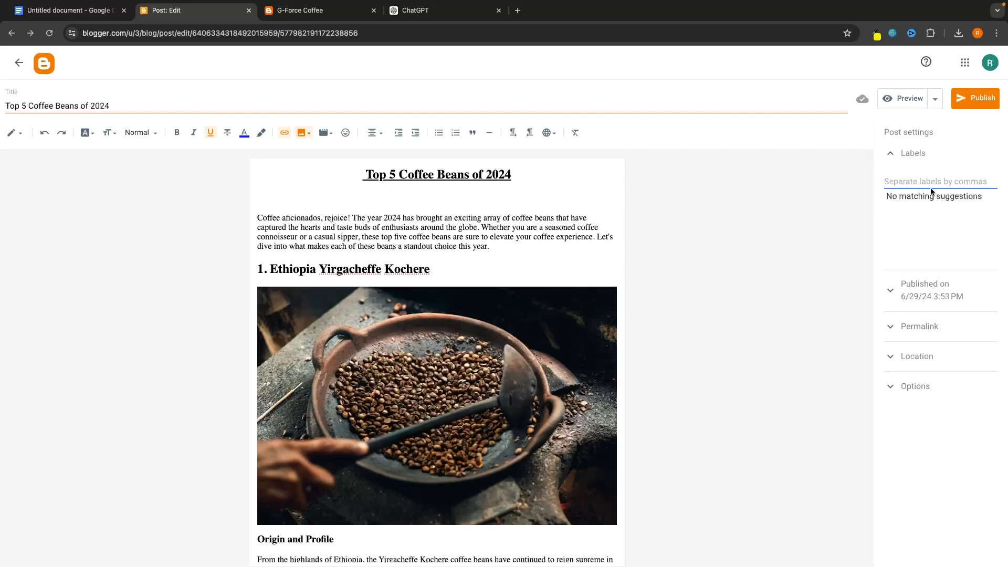
text(vof)
key(BackSpace)
text(coffee beans)
text(,)
Review the post's publication date options, and give the post the custom permalink "top5coffeebeans".
click(922, 287)
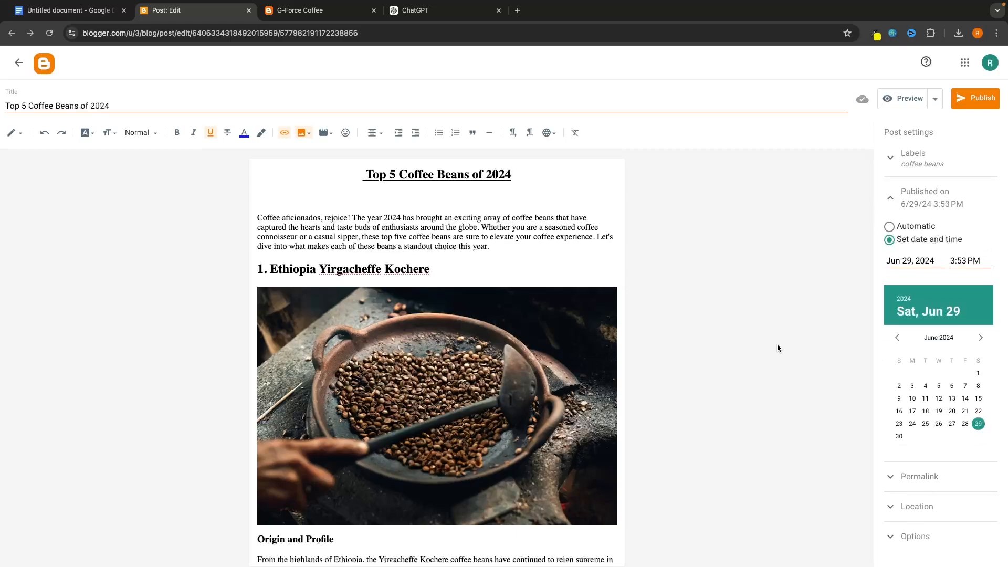
click(940, 205)
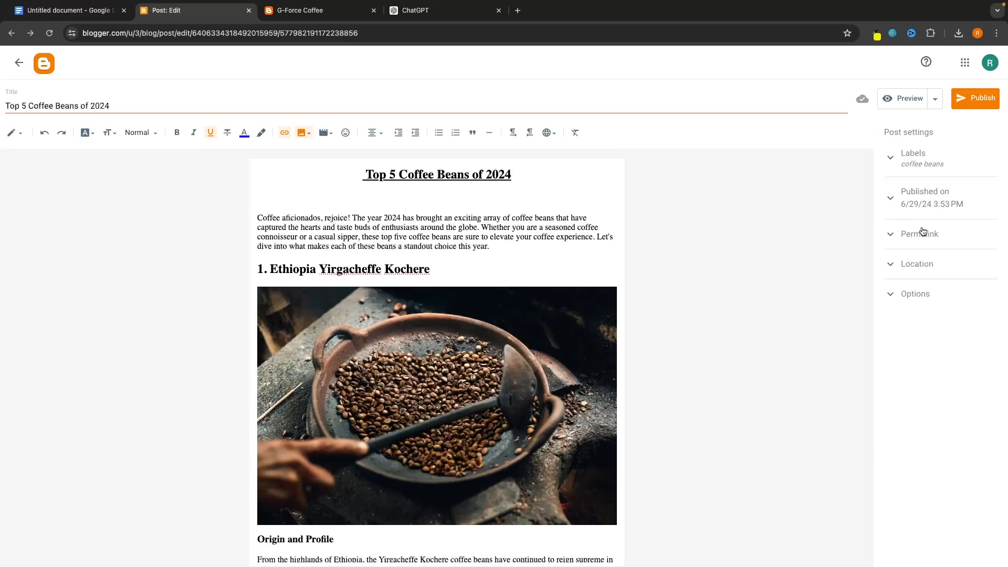
click(905, 236)
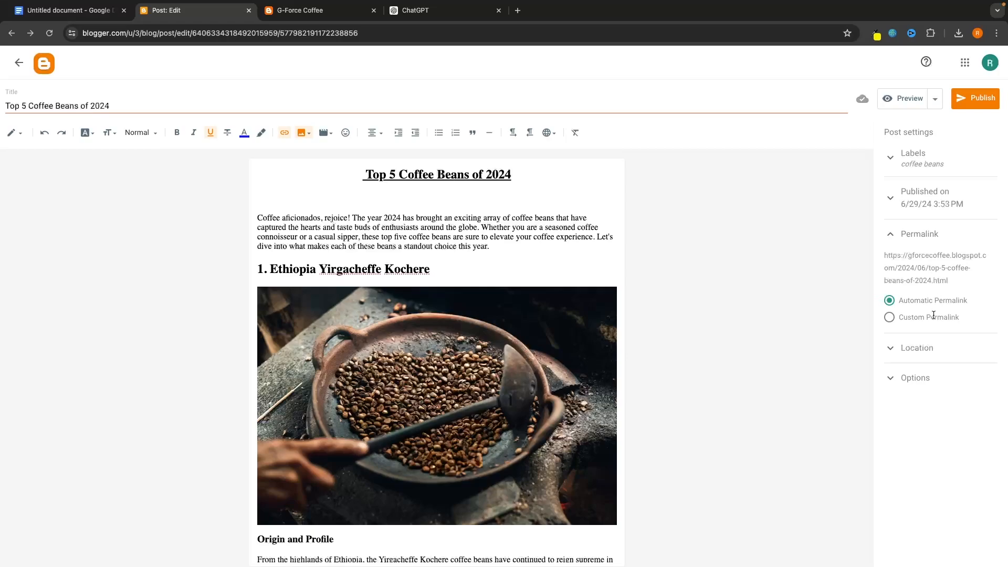
click(893, 318)
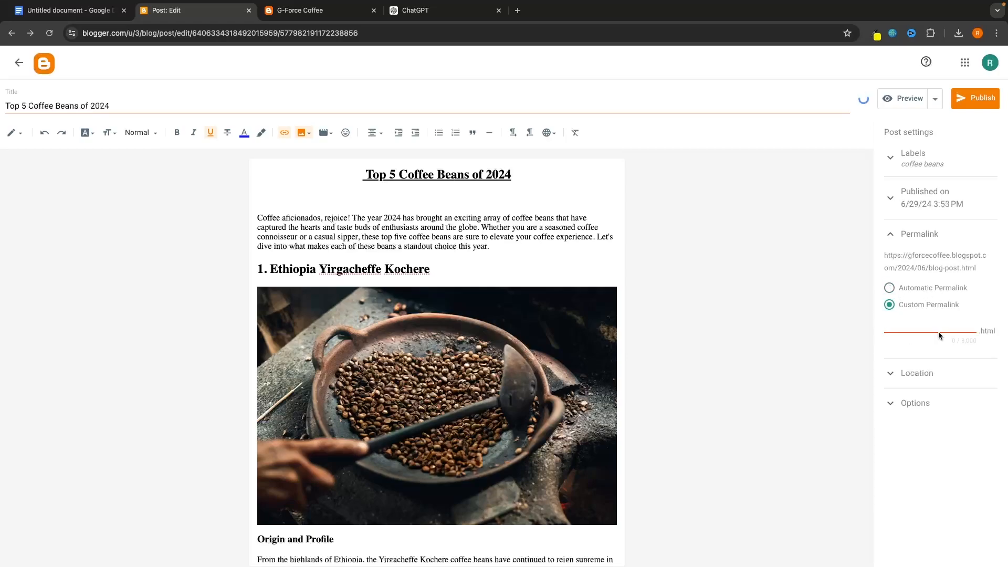
text(top5coffeebeans)
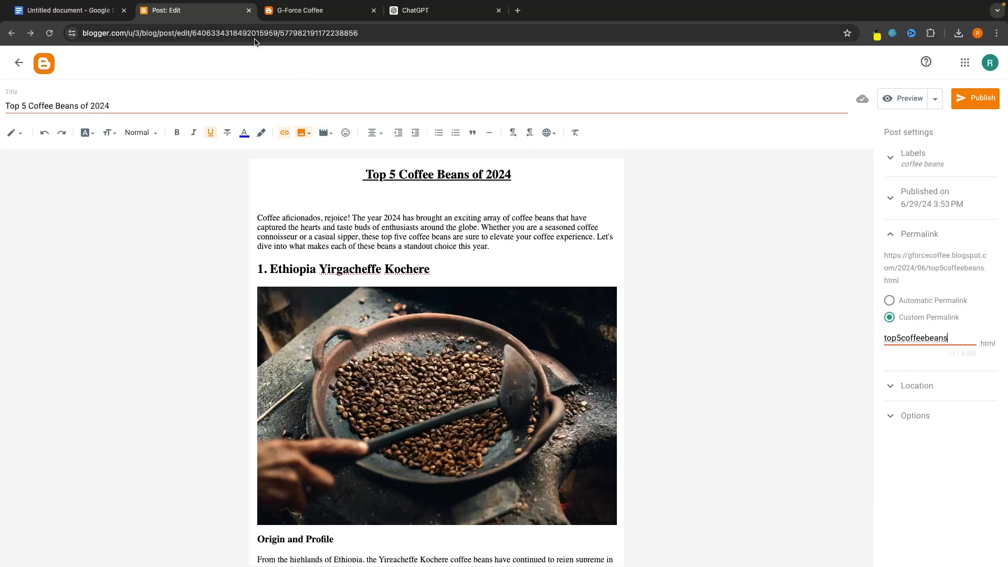
Review the post's location and reader comment options, and publish the post to the blog.
click(913, 386)
click(931, 270)
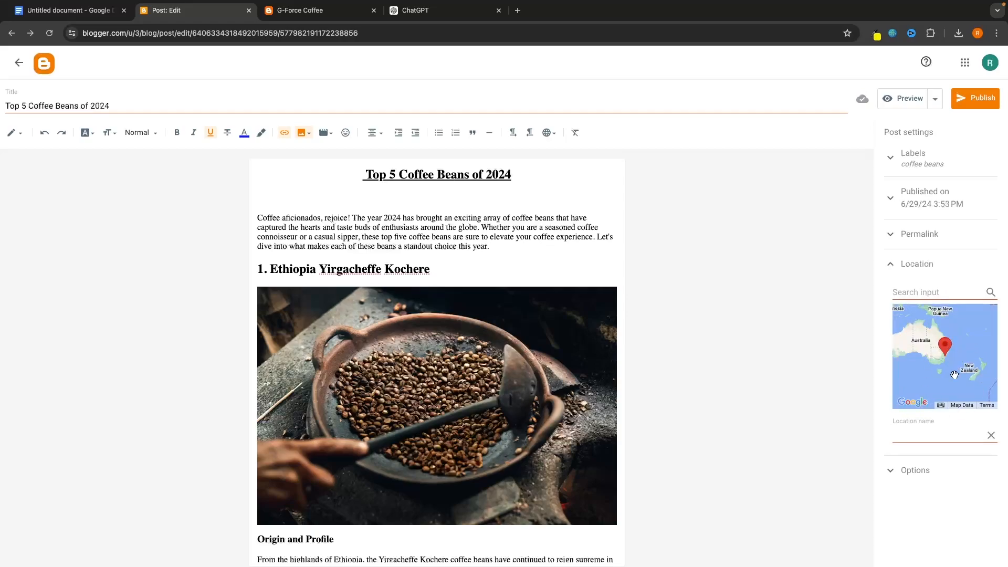
click(936, 262)
click(914, 294)
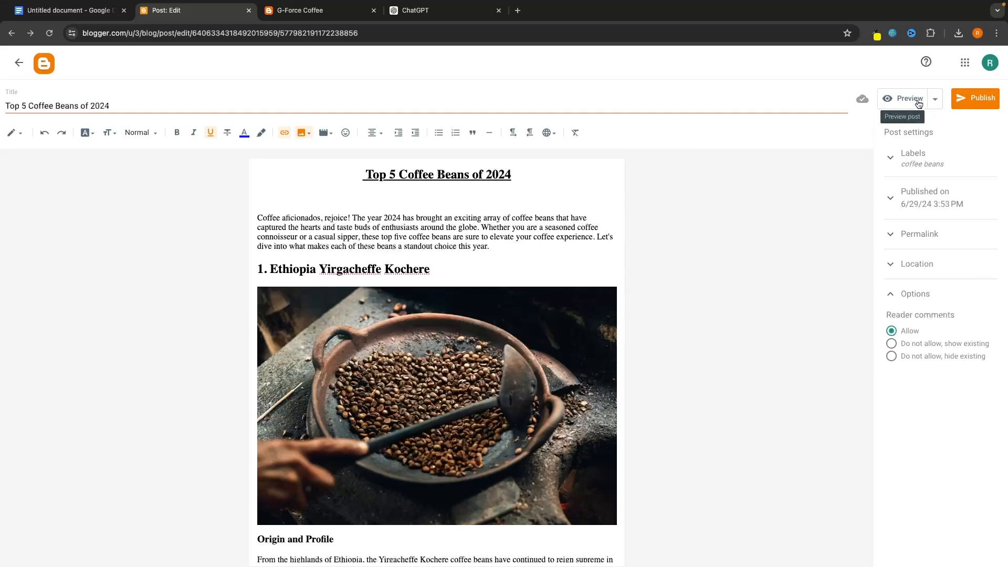
click(978, 105)
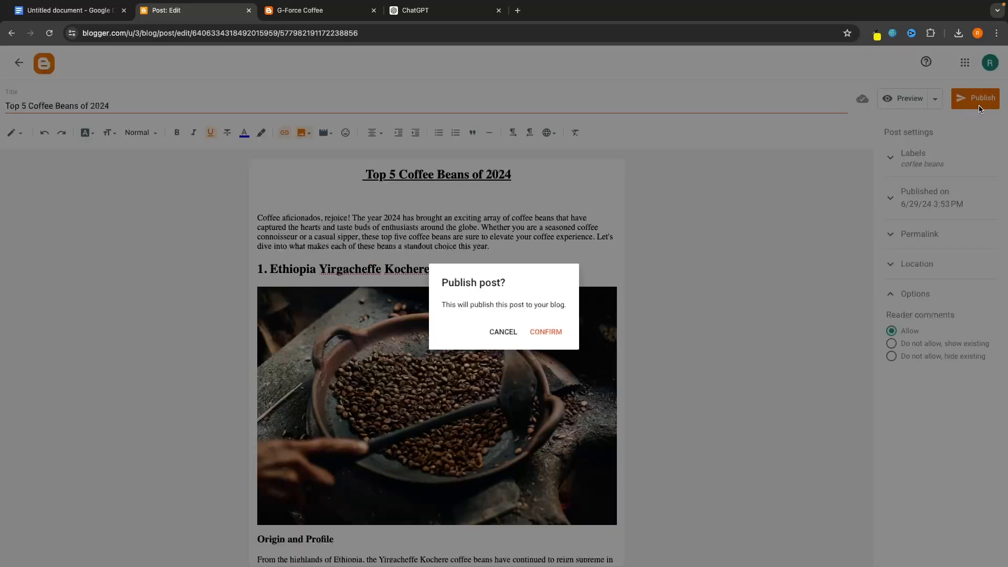
click(546, 332)
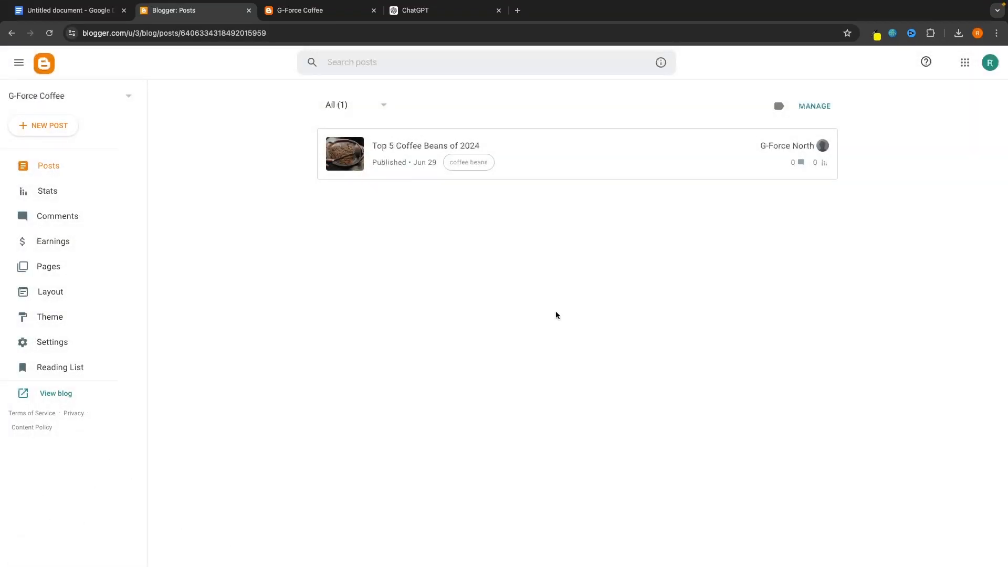
View the live blog, open the full coffee beans post, and check how its first image and text are laid out.
click(63, 395)
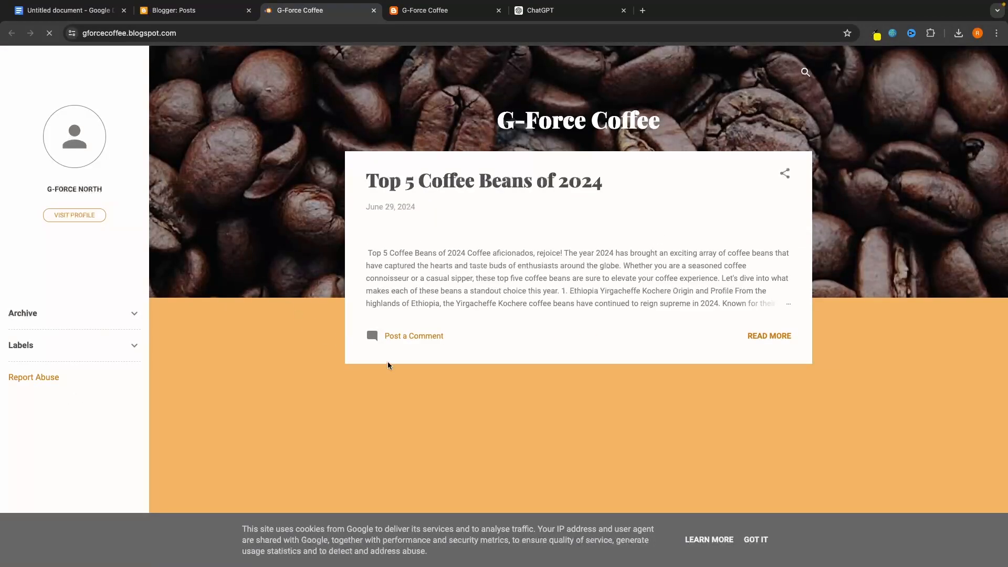
scroll(568, 135, down, 3)
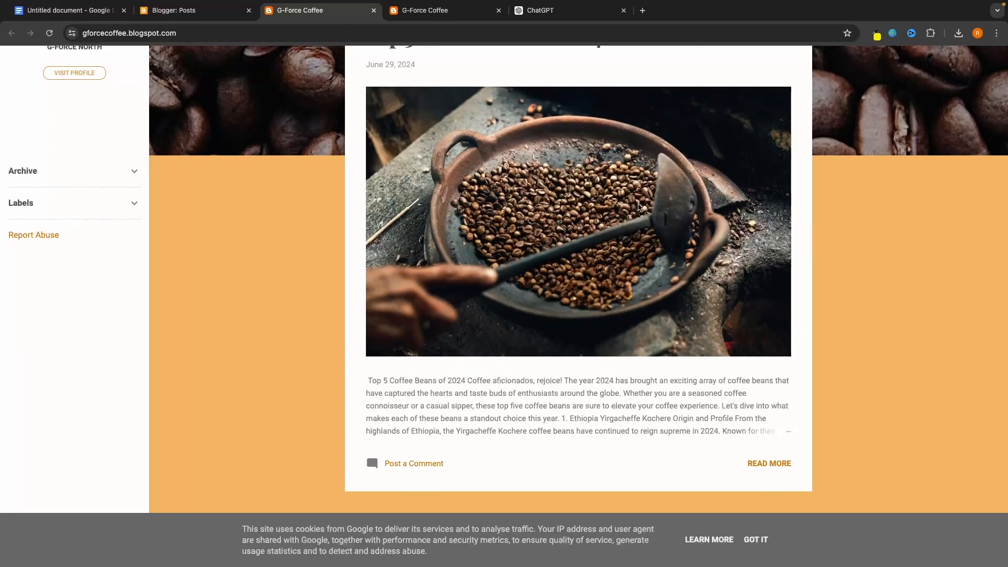
scroll(638, 208, up, 2)
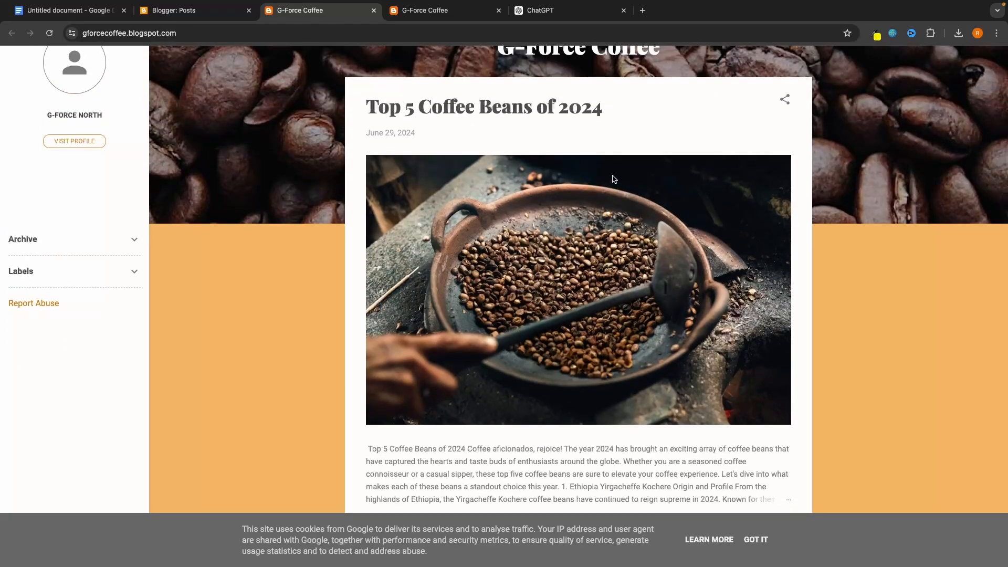
scroll(559, 117, down, 1)
click(764, 486)
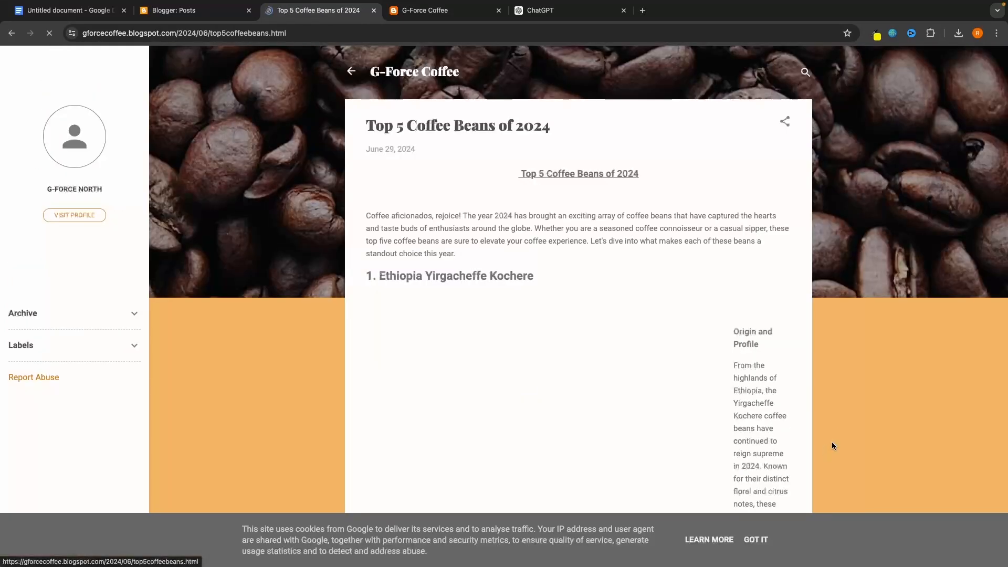
scroll(842, 360, down, 3)
scroll(843, 360, down, 2)
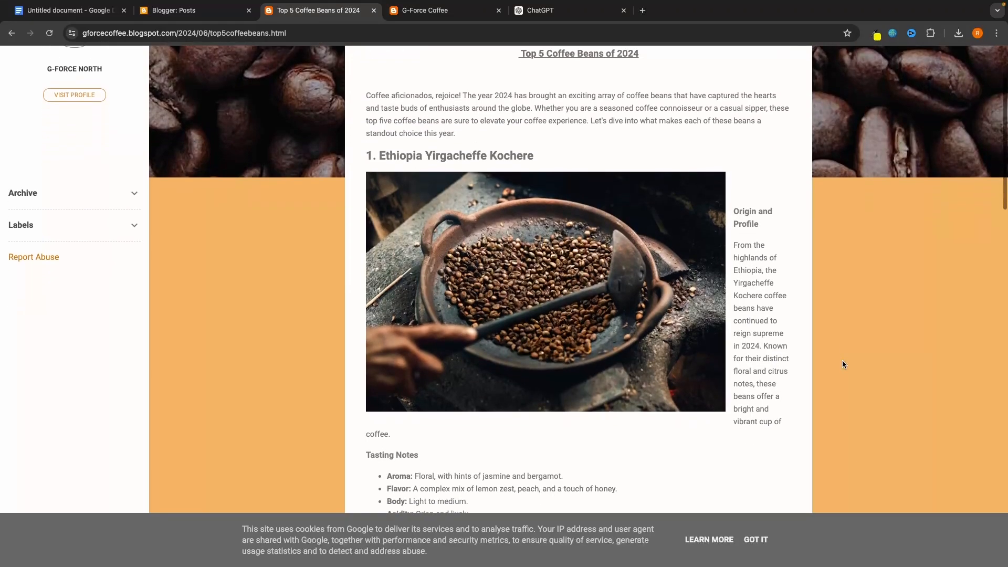
scroll(842, 361, up, 1)
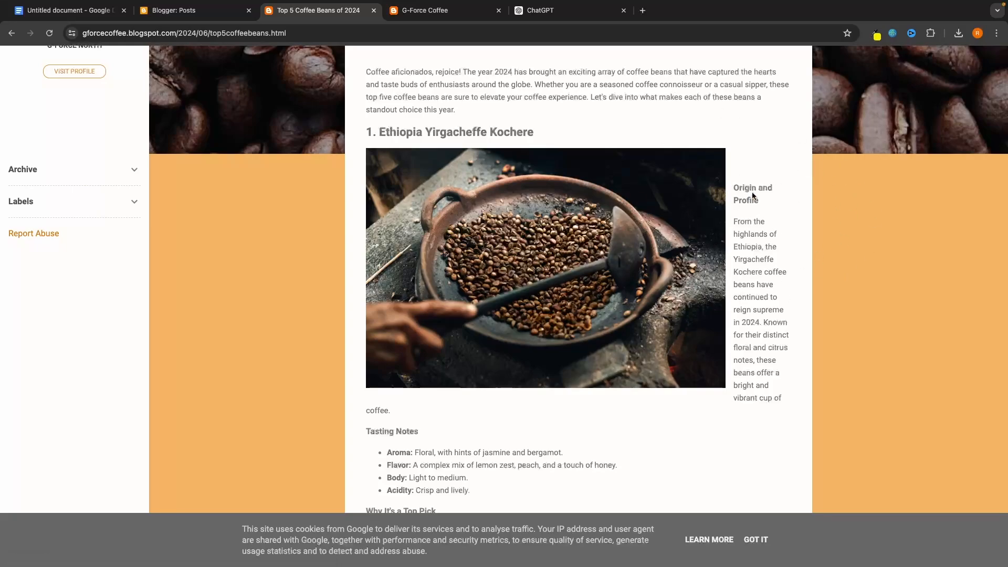
click(219, 15)
click(310, 12)
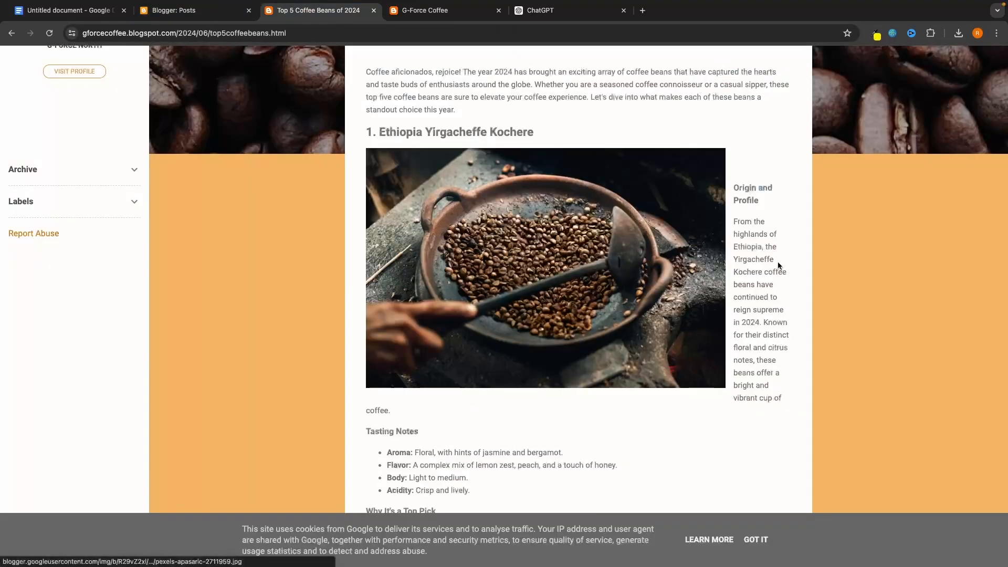
Reopen the published coffee beans post for editing and enlarge the Ethiopia Yirgacheffe Kochere image slightly beyond the text column.
click(219, 14)
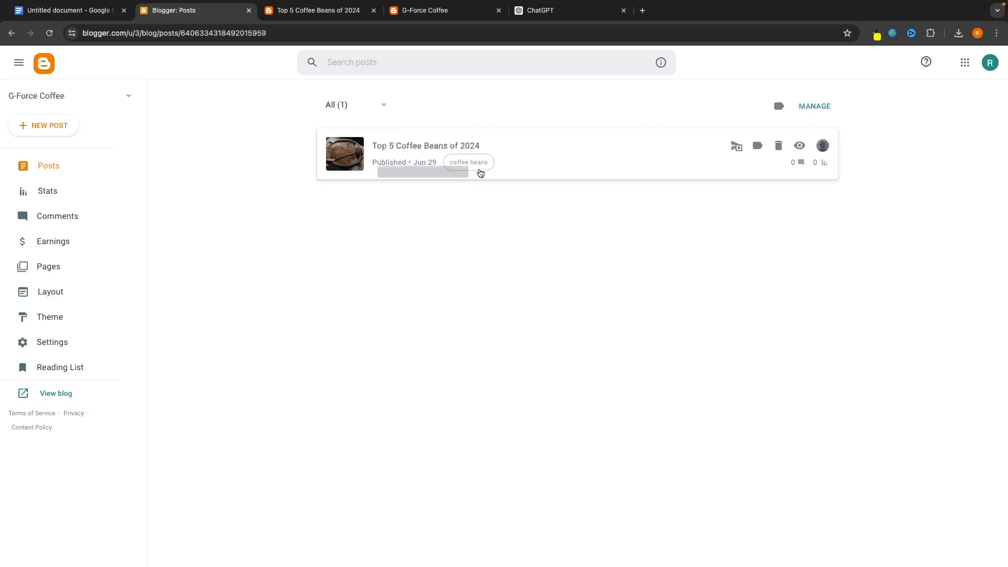
click(466, 147)
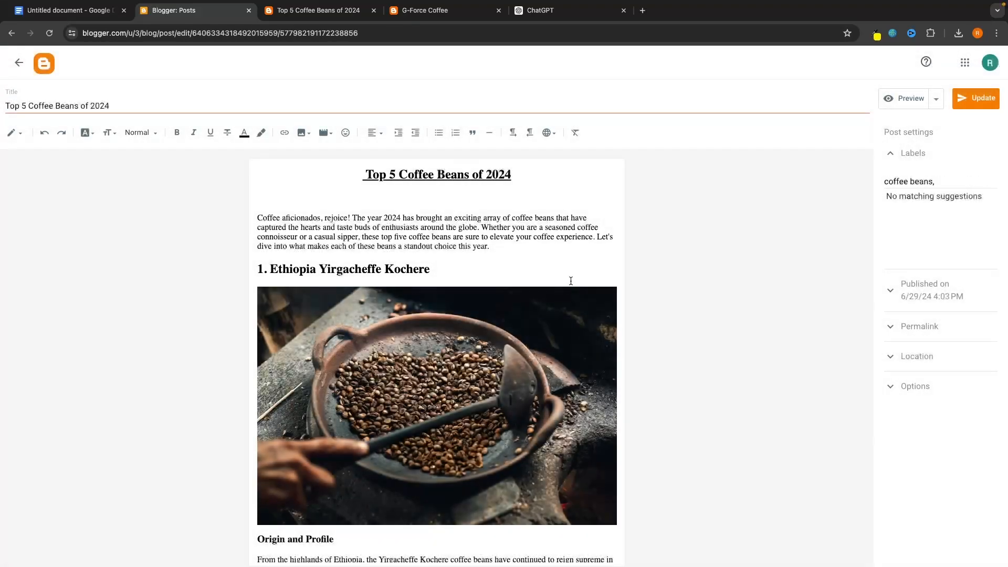
scroll(556, 288, down, 2)
click(504, 301)
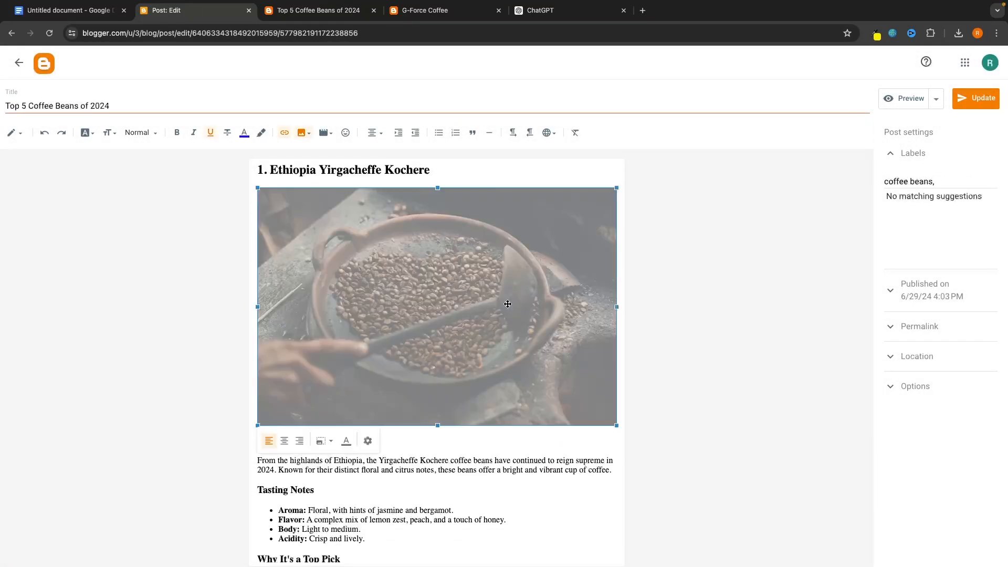
drag(618, 426, 624, 426)
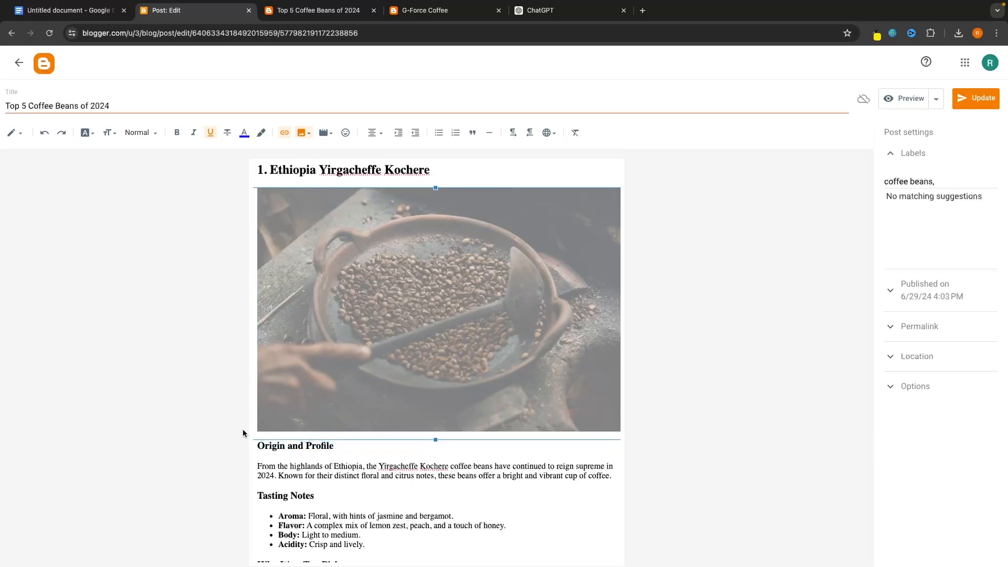
Enlarge the Colombia Geisha image beyond the text column's width and check the updated post on the live blog.
scroll(373, 419, down, 3)
scroll(373, 419, down, 5)
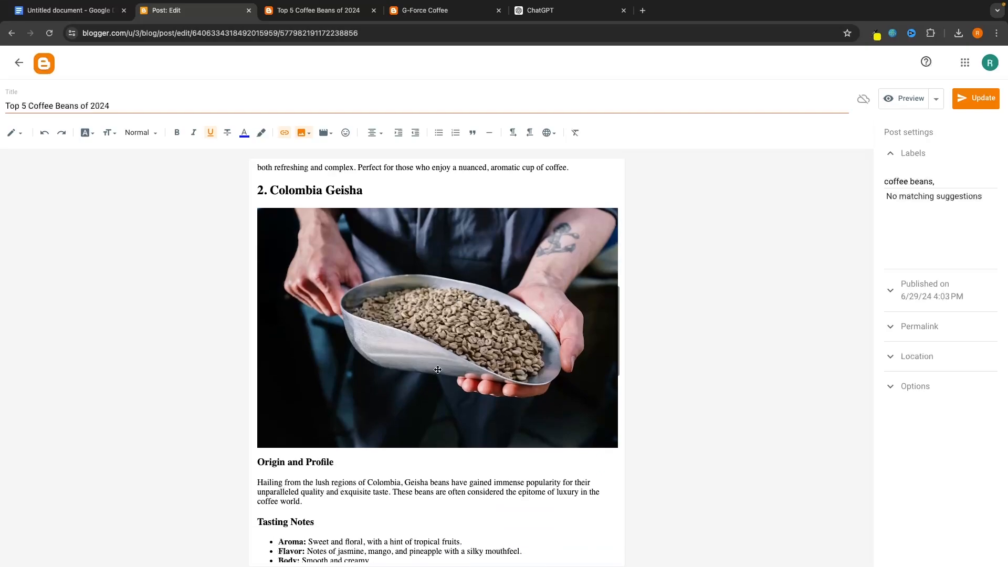
click(372, 419)
drag(618, 449, 641, 465)
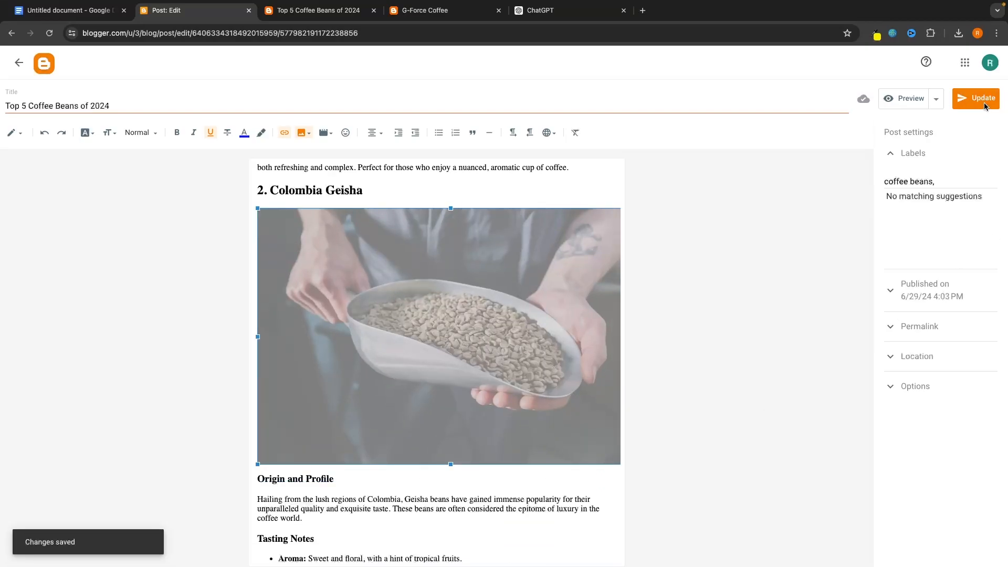
click(439, 16)
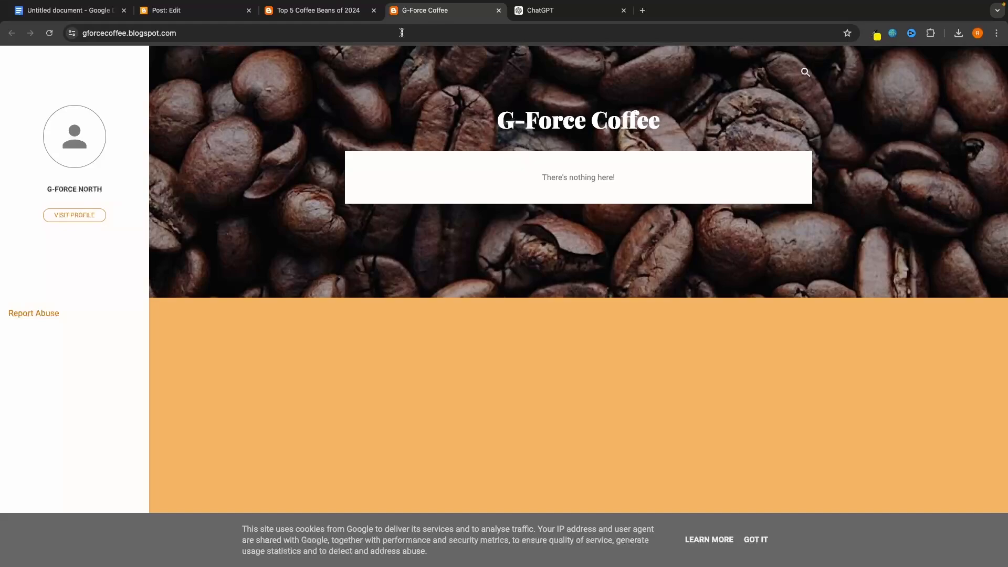
click(327, 12)
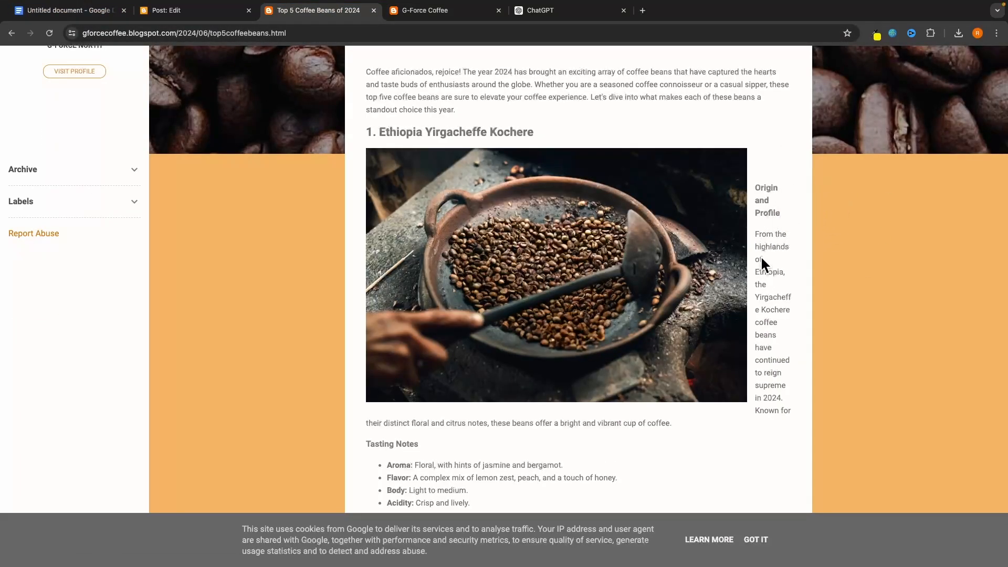
Return to the post editor, shrink the Colombia Geisha image to about three quarters of the column width, and center it.
click(226, 10)
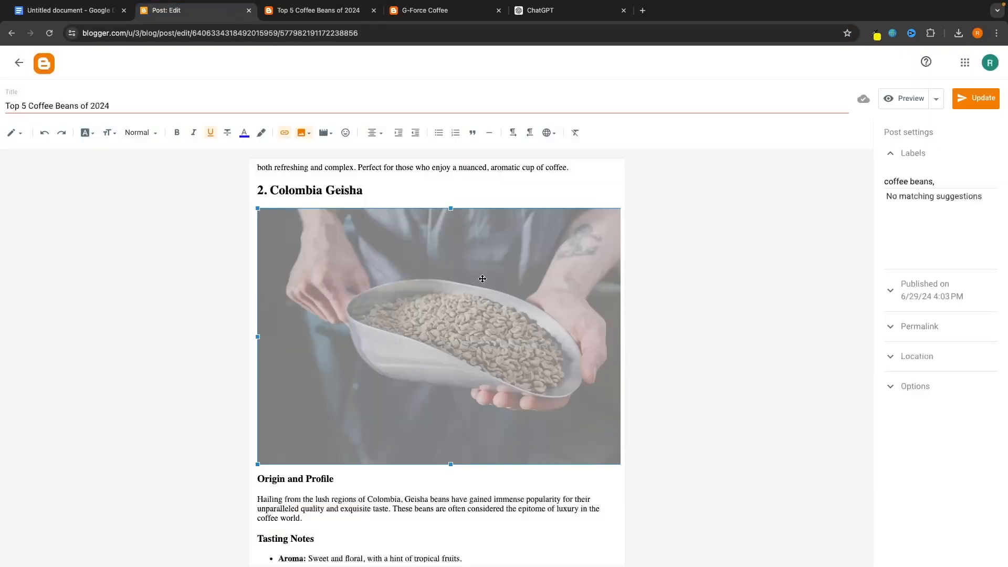
drag(257, 465, 392, 388)
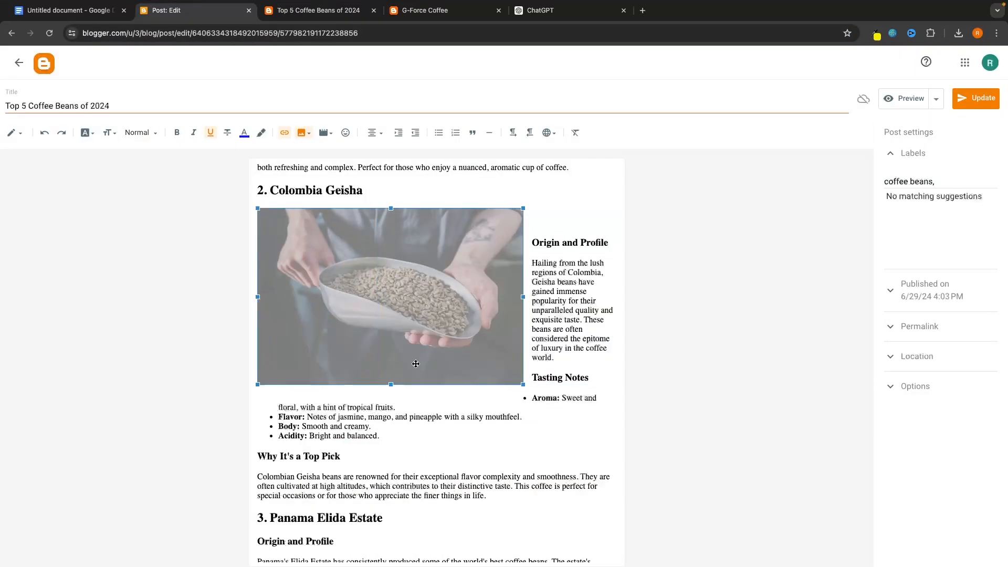
click(393, 292)
click(284, 400)
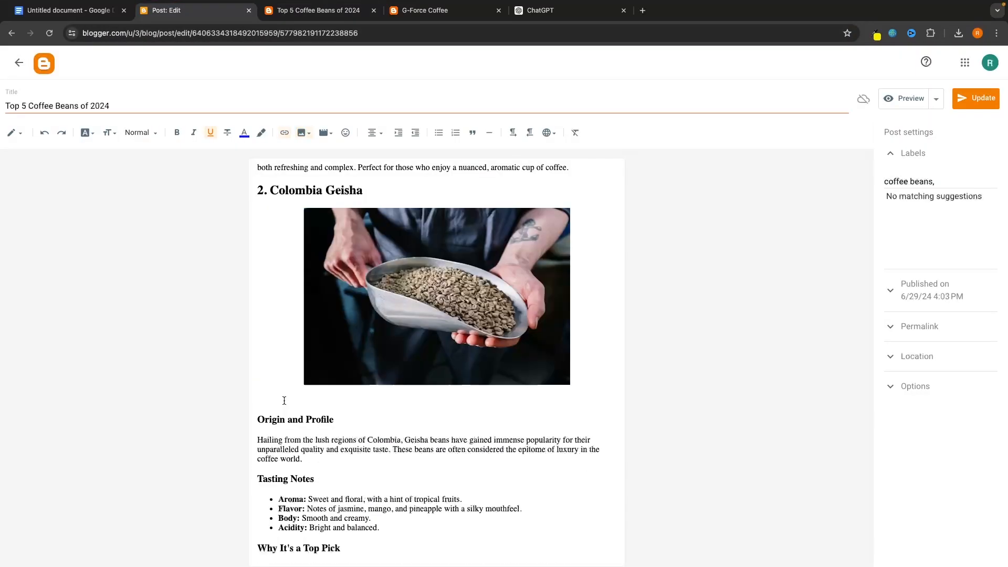
Shrink and center the Ethiopia Yirgacheffe Kochere image to match the Colombia Geisha one, and update the published post.
scroll(438, 314, up, 5)
scroll(438, 314, up, 3)
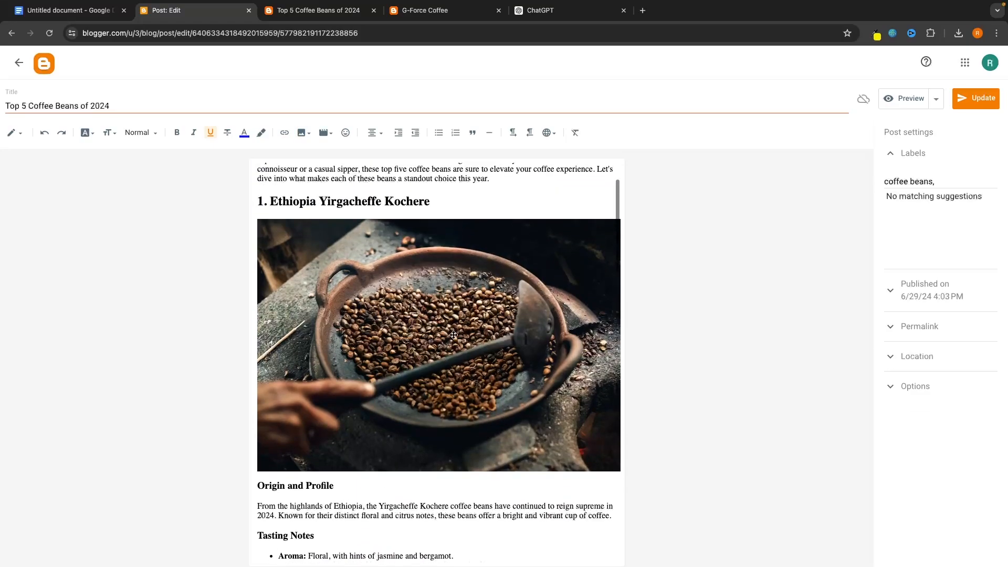
click(461, 467)
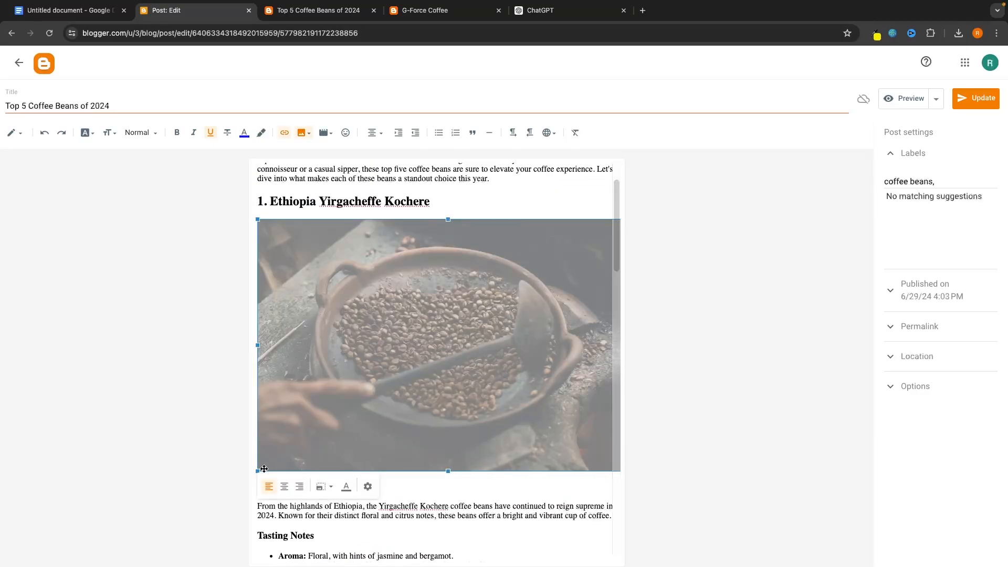
drag(257, 471, 355, 397)
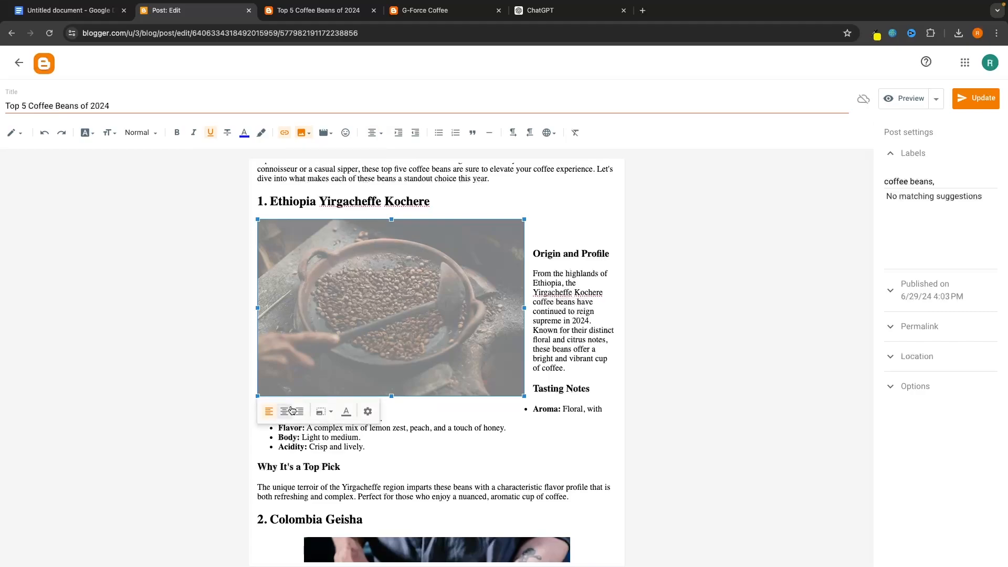
click(291, 406)
click(988, 96)
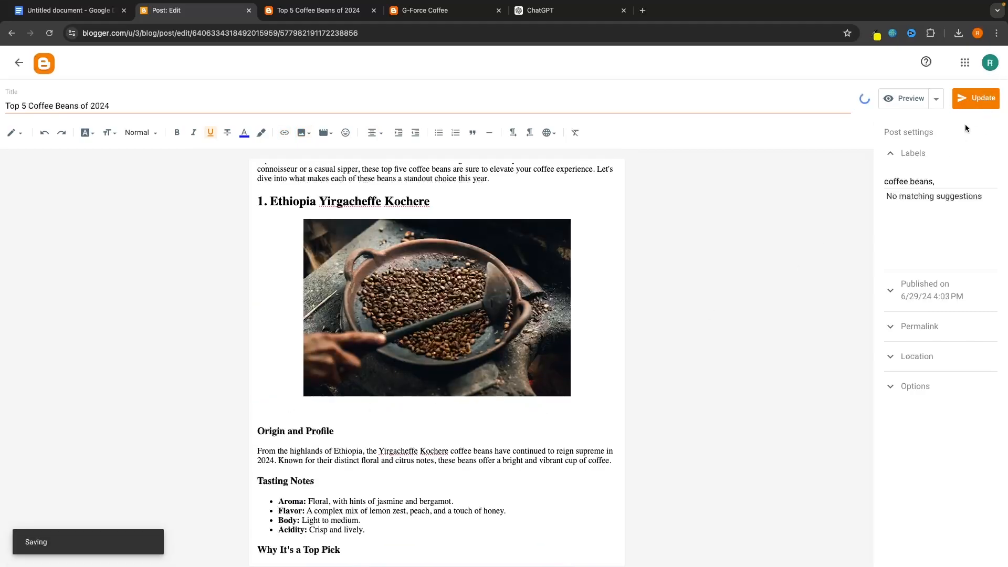
Reload the live post and check the layout of the resized image and its surrounding text.
click(345, 9)
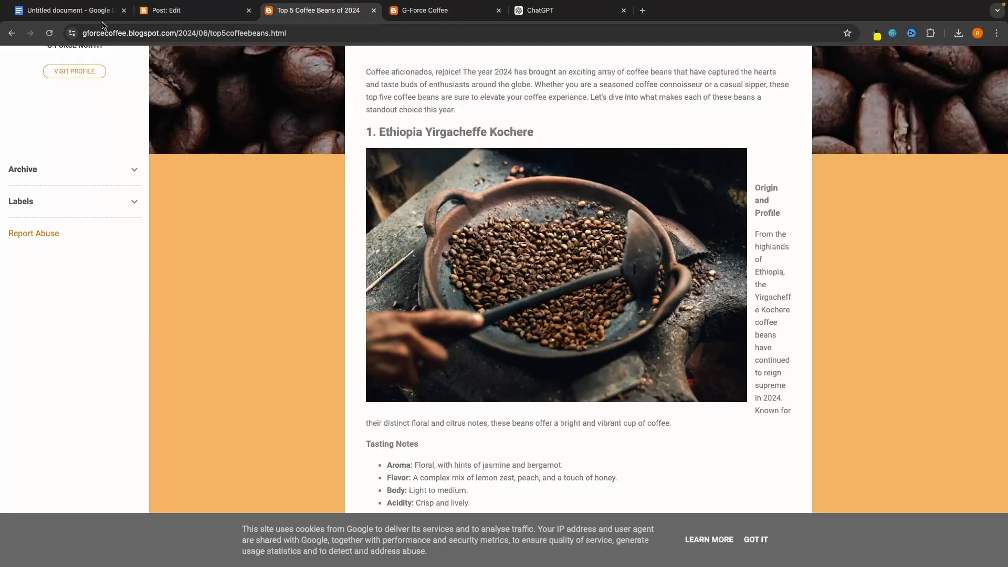
click(48, 32)
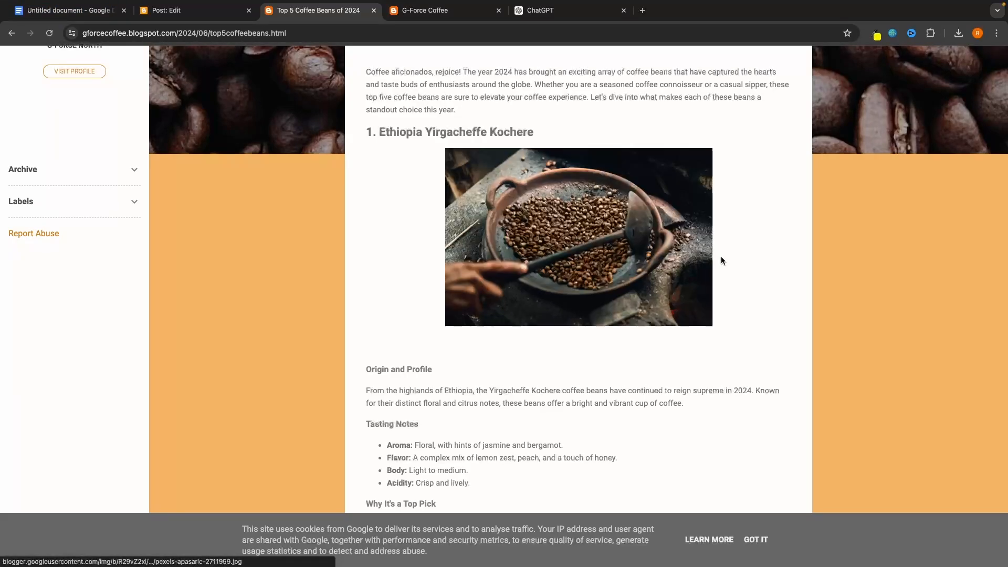
scroll(722, 261, up, 3)
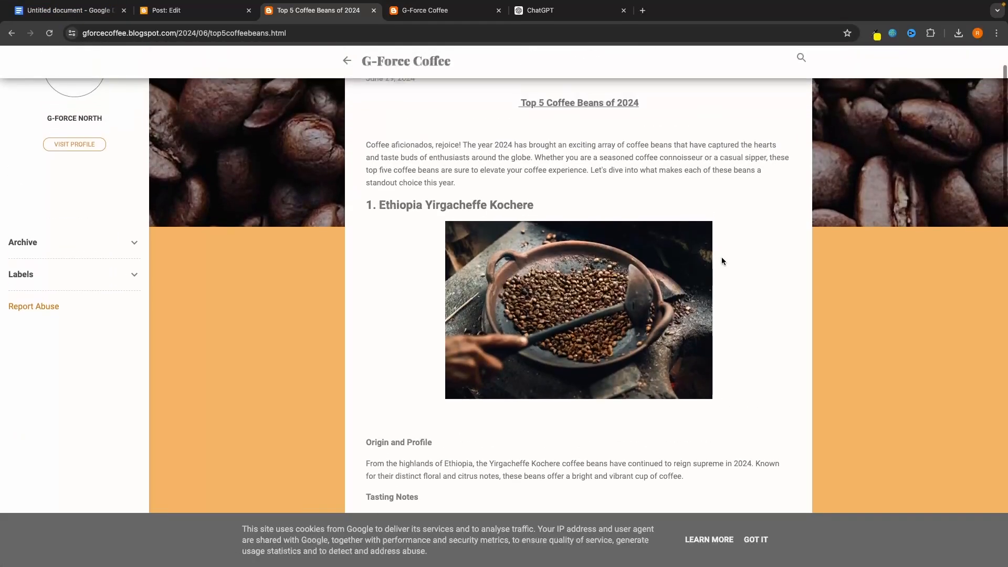
scroll(585, 213, down, 2)
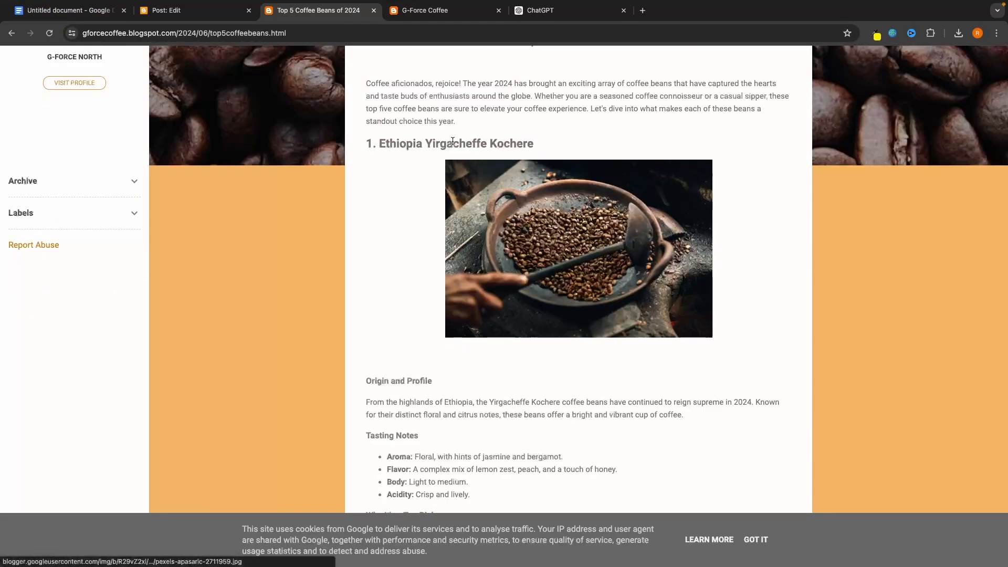
Reload the blog's home page, look over the post preview, and open the full post from it.
click(444, 10)
key(super+r)
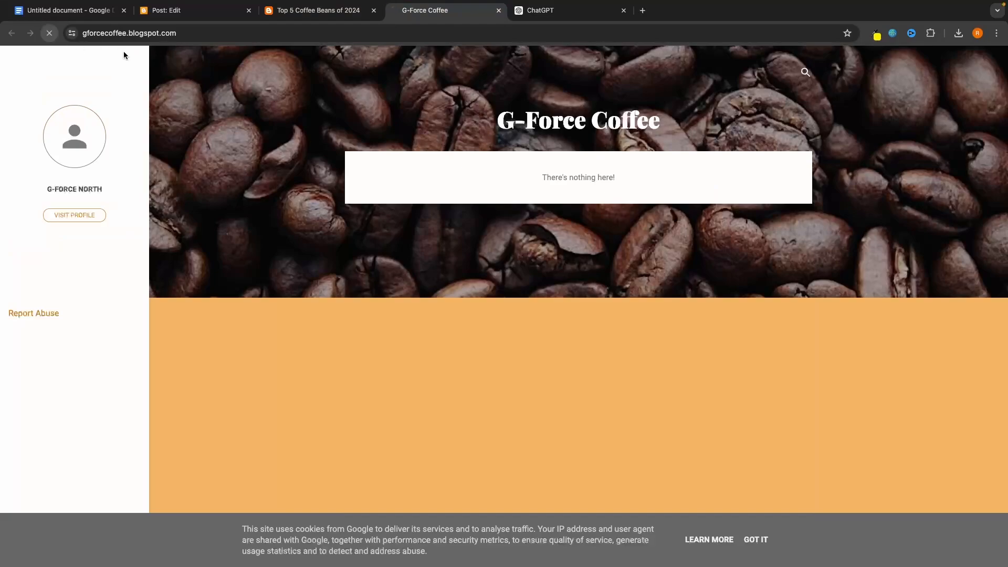
scroll(596, 233, down, 3)
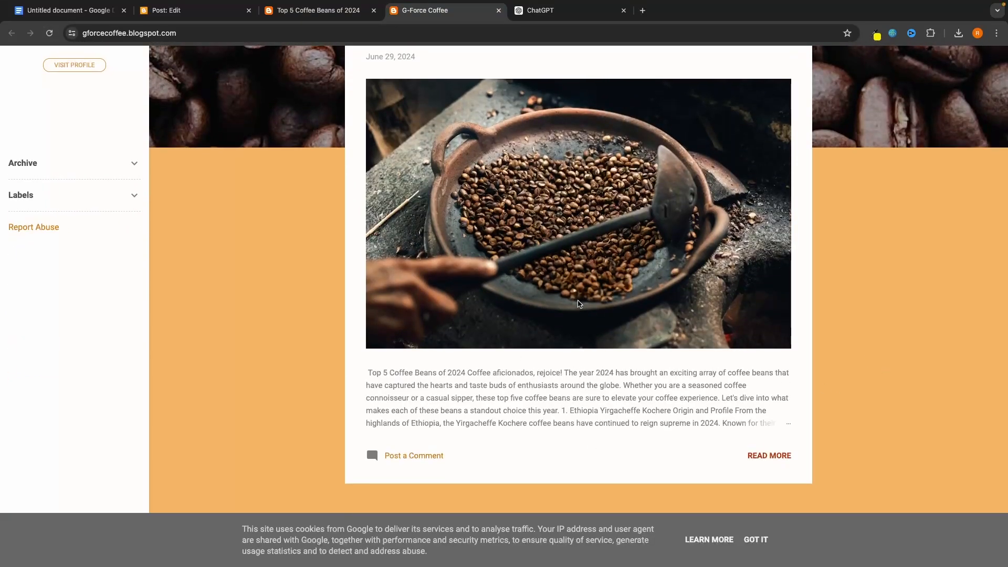
scroll(587, 381, up, 2)
scroll(587, 386, down, 3)
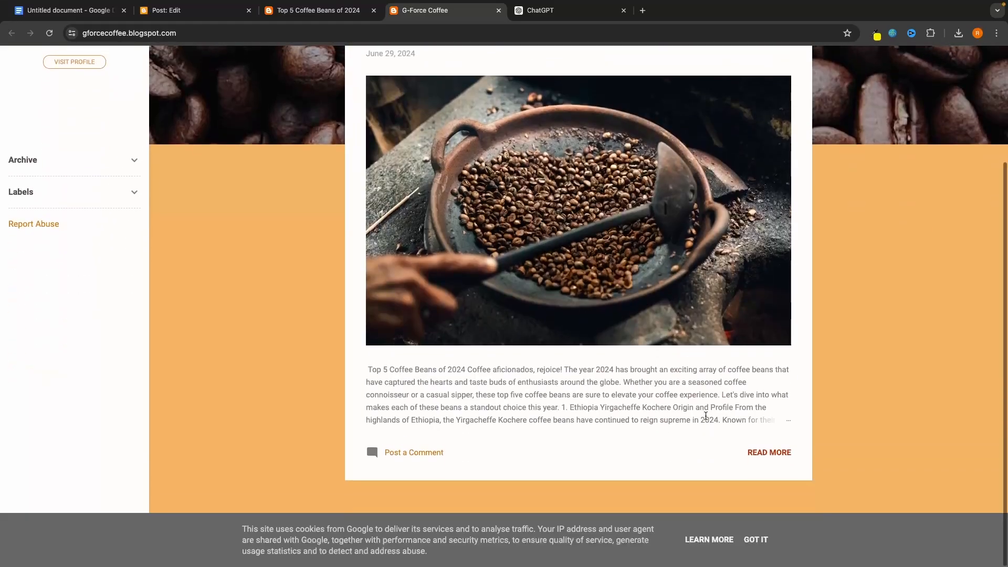
click(767, 454)
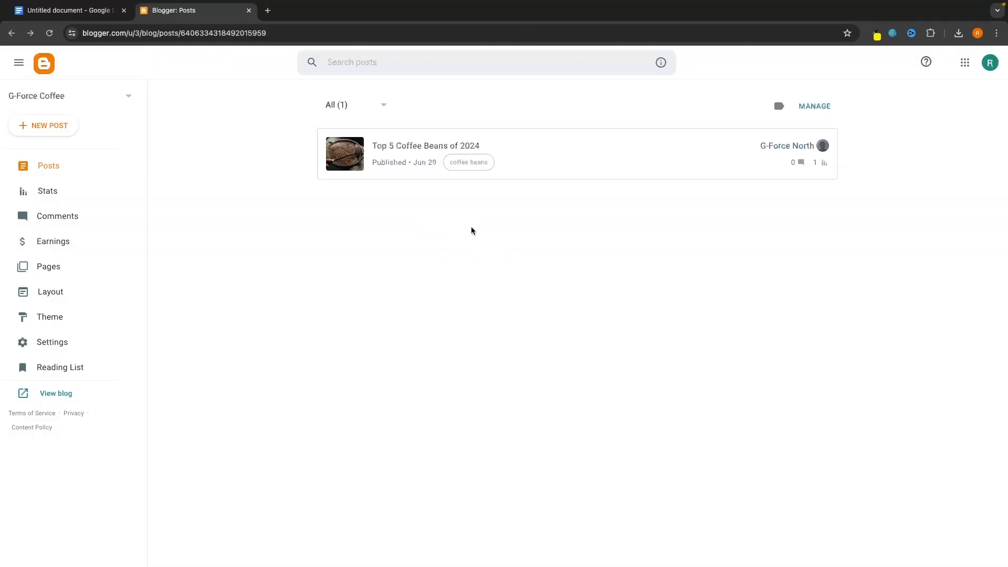
Open the blog's statistics and look over the follower and view totals and the view charts for the latest post and whole blog.
click(40, 191)
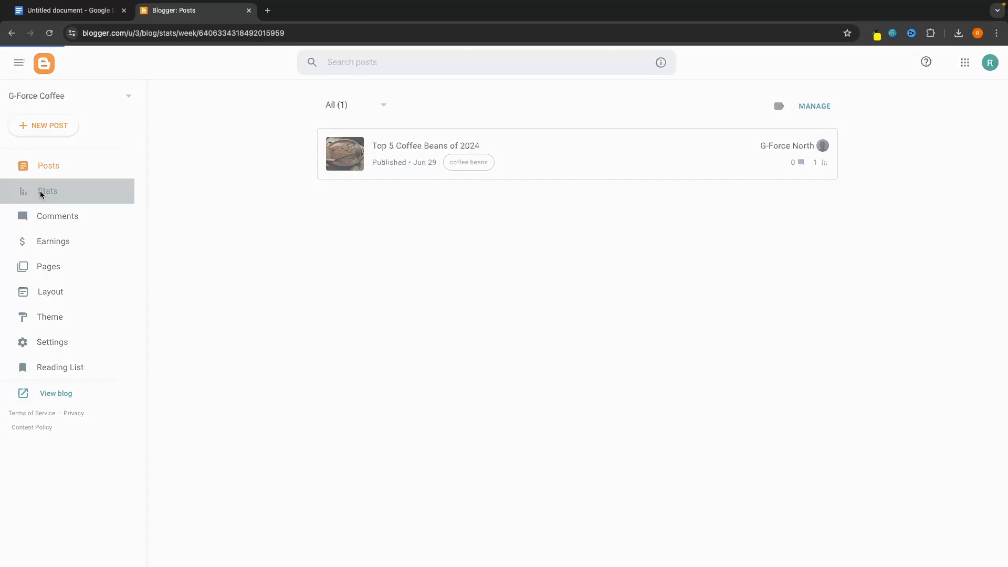
scroll(296, 219, down, 1)
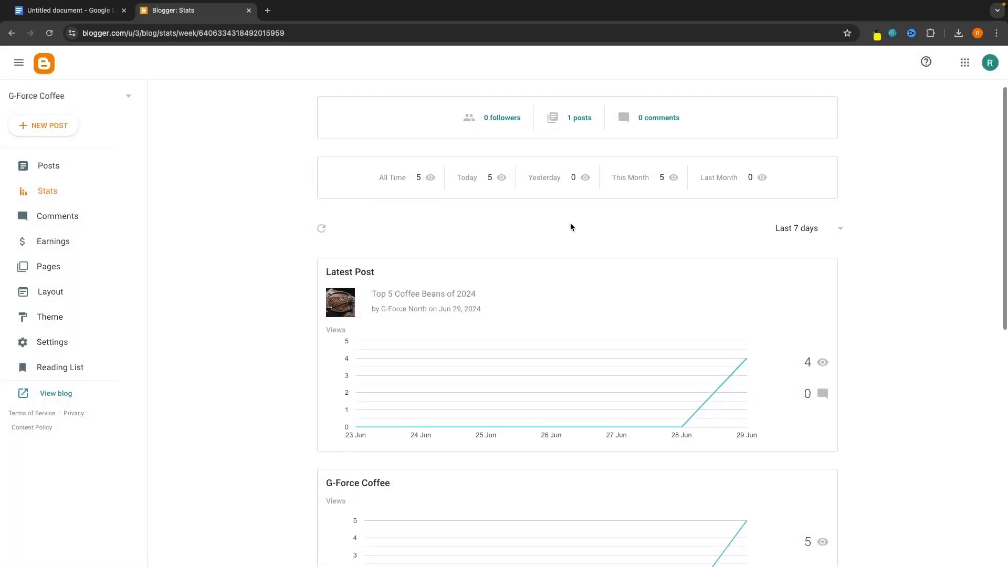
scroll(400, 184, up, 1)
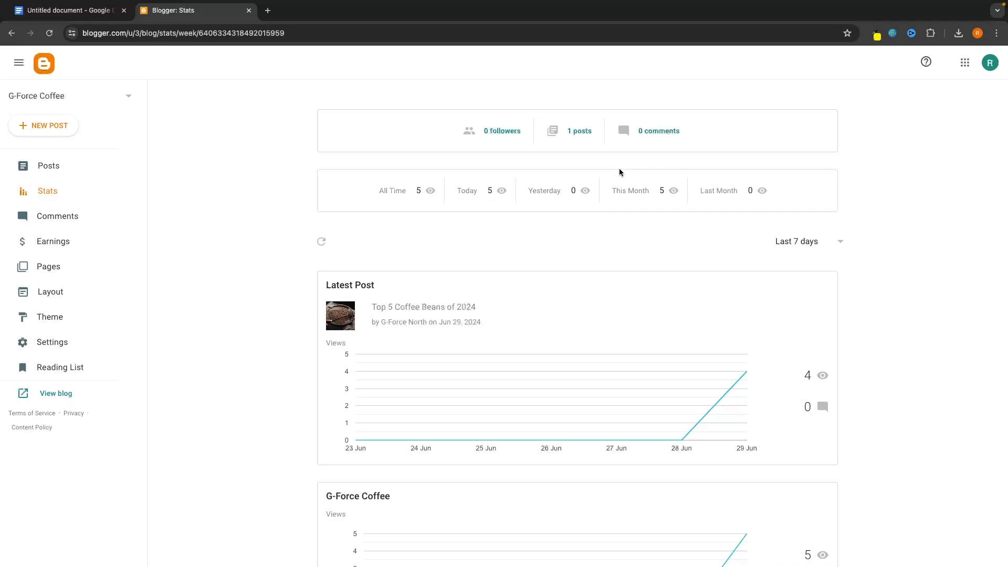
scroll(734, 257, down, 1)
scroll(733, 257, down, 2)
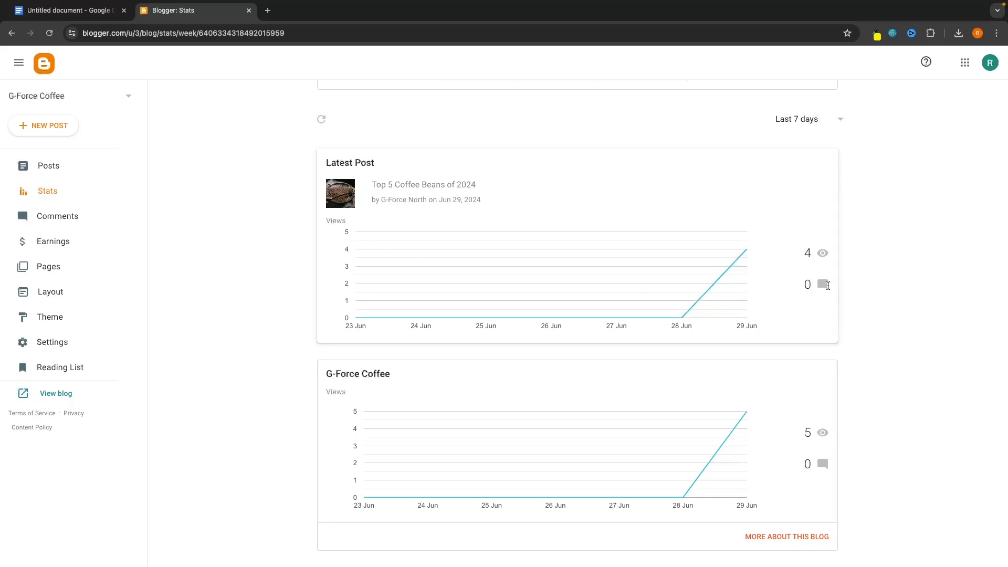
scroll(821, 257, down, 1)
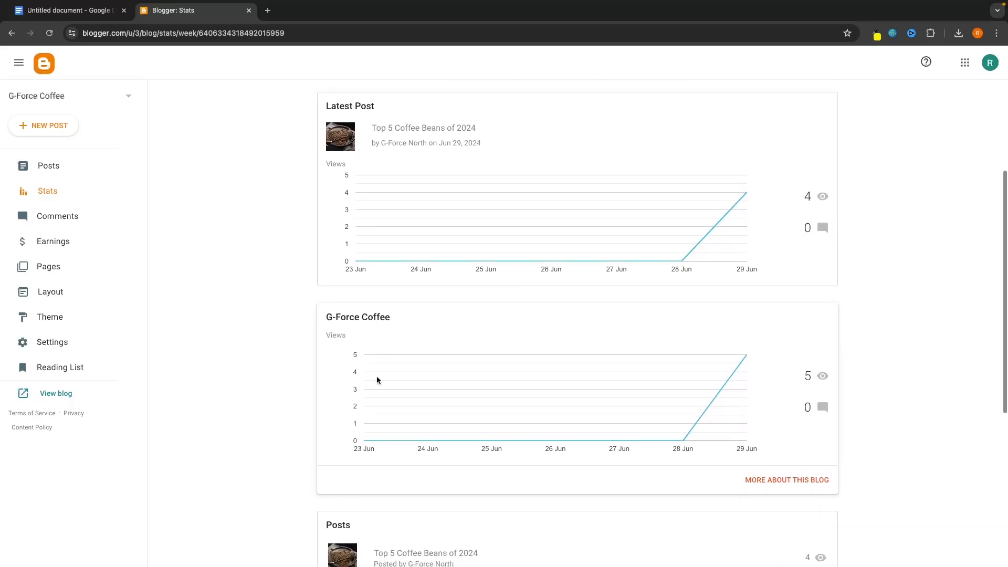
Set the statistics time range to Last 12 months.
scroll(820, 368, up, 1)
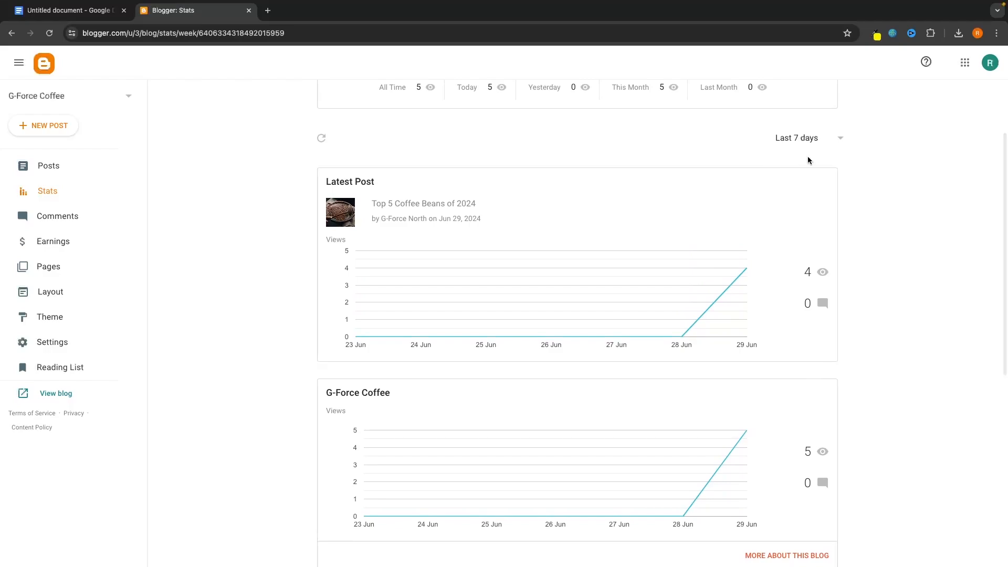
click(821, 148)
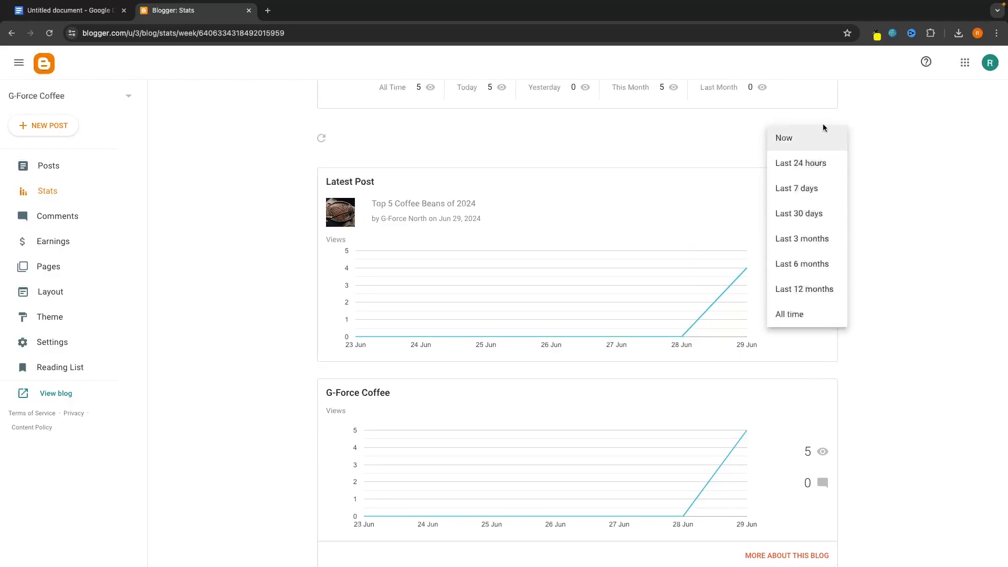
click(821, 292)
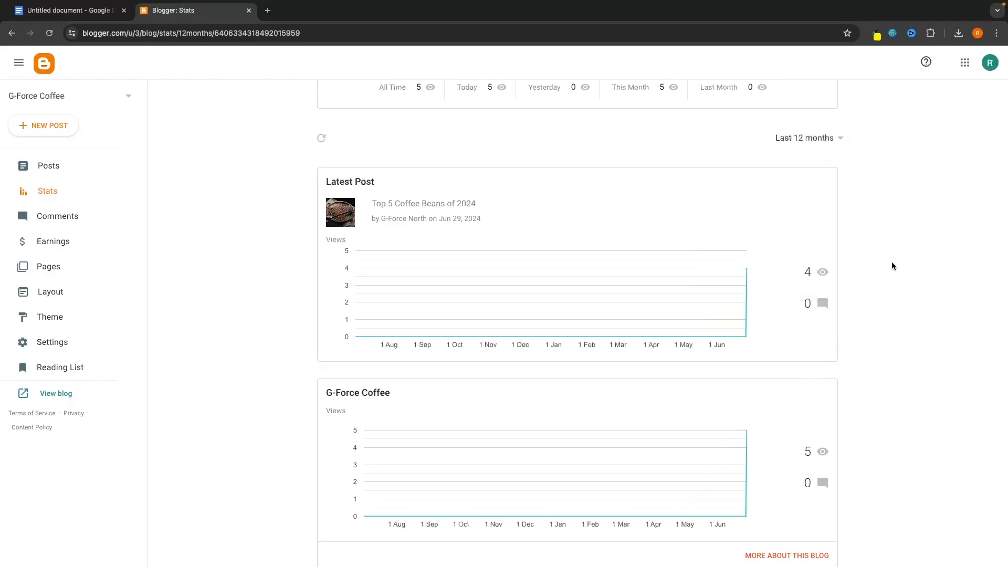
Open the blog's comments and view the available comment filters, leaving the filter on All.
click(112, 218)
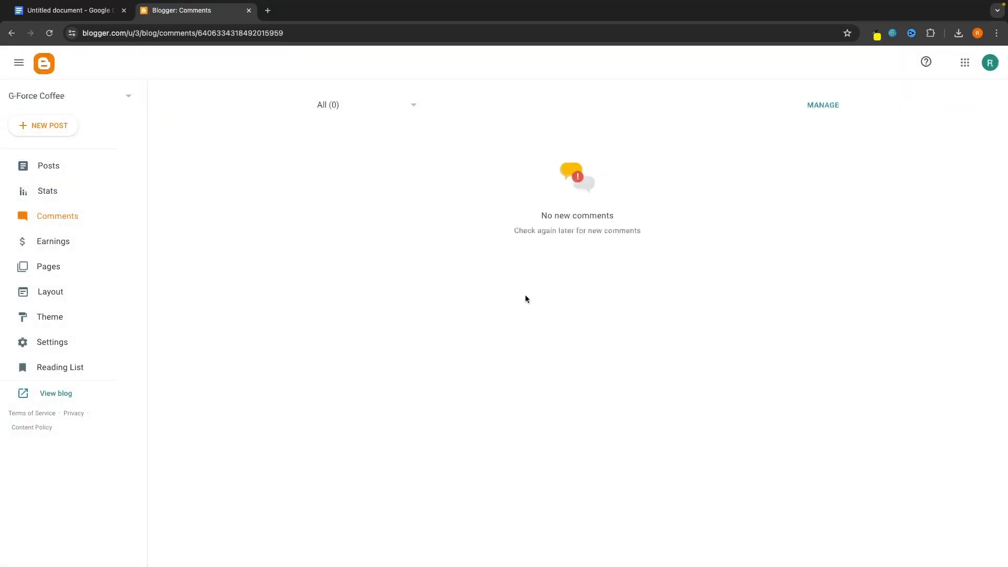
click(357, 111)
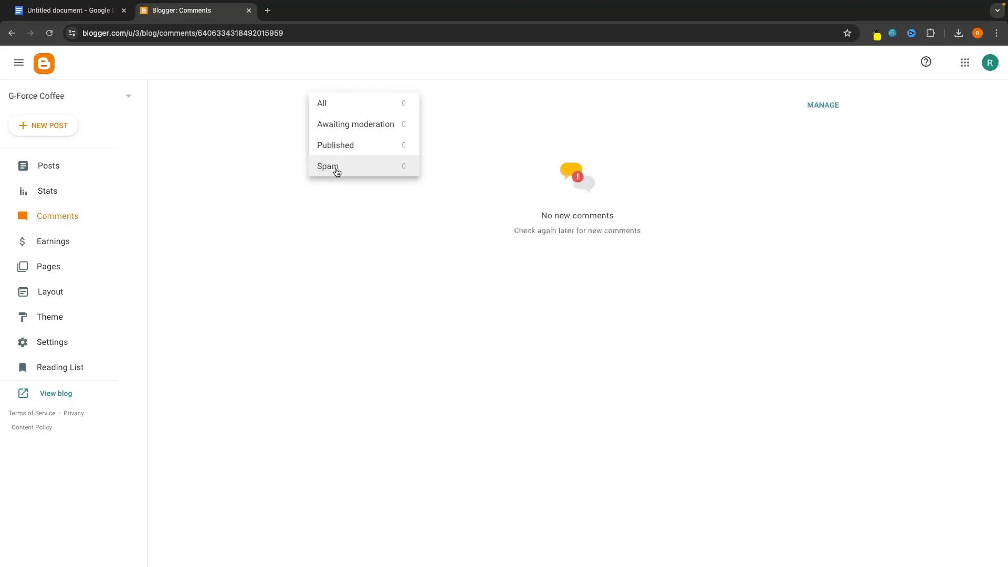
click(399, 187)
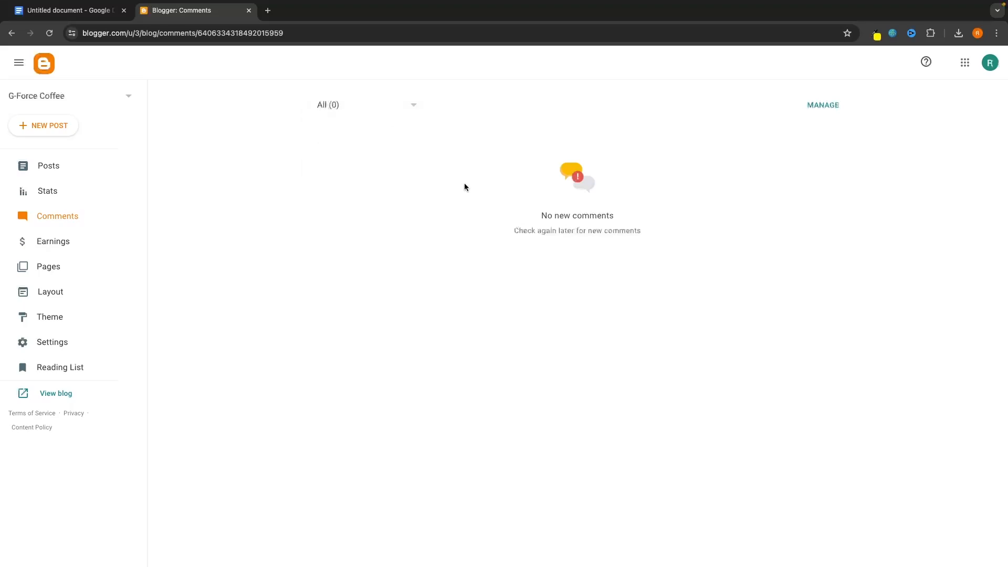
Open the blog's earnings page, view the AdSense account sign-up form, and close it without filling it in.
click(92, 250)
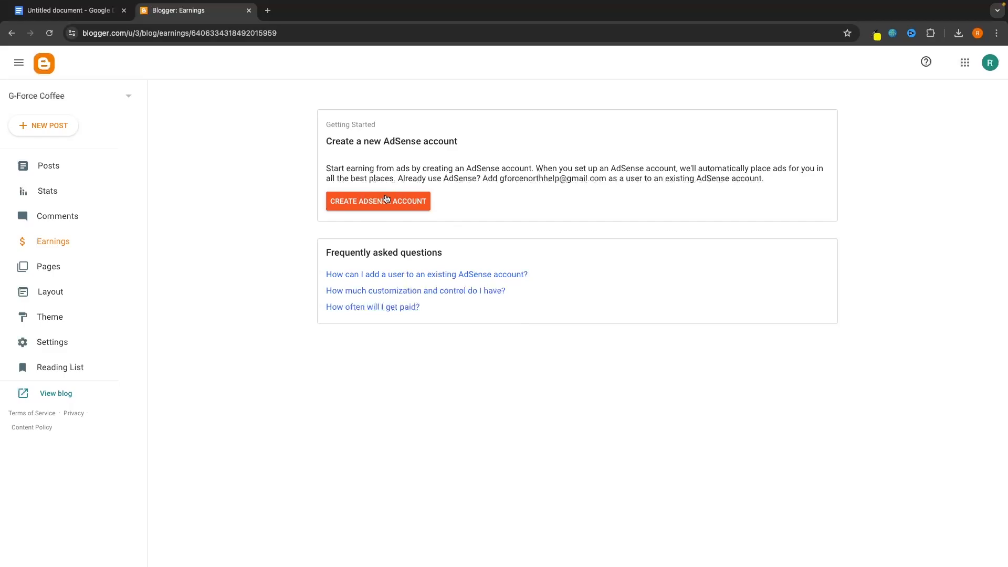
click(404, 205)
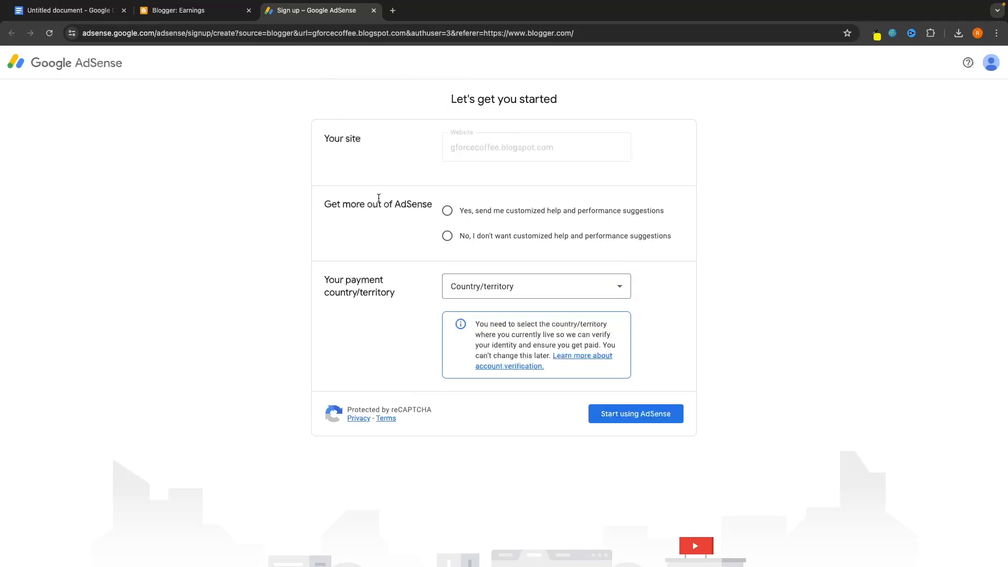
click(374, 11)
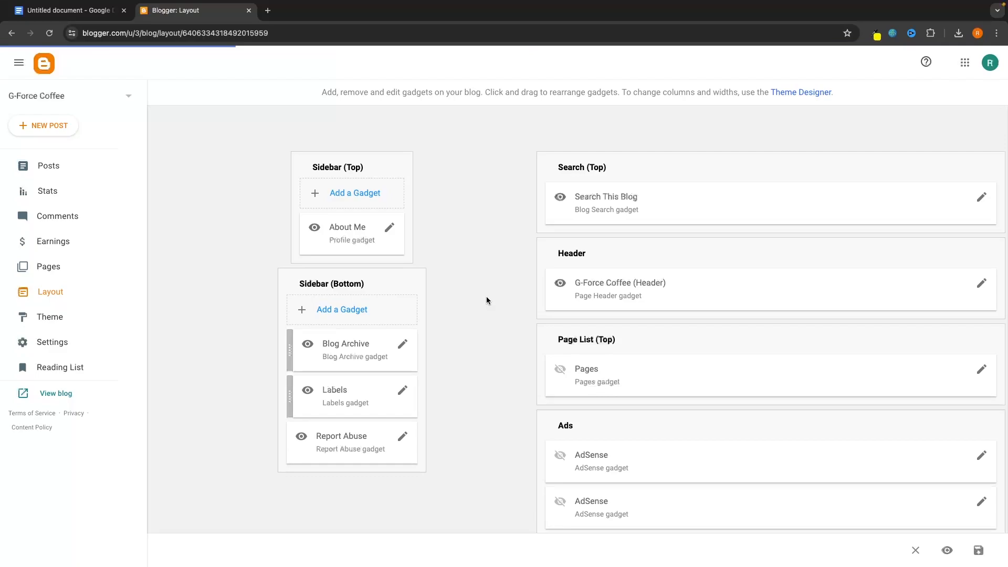
Examine the sidebar, search, header, page list and ads gadgets in the blog's layout.
scroll(502, 291, down, 1)
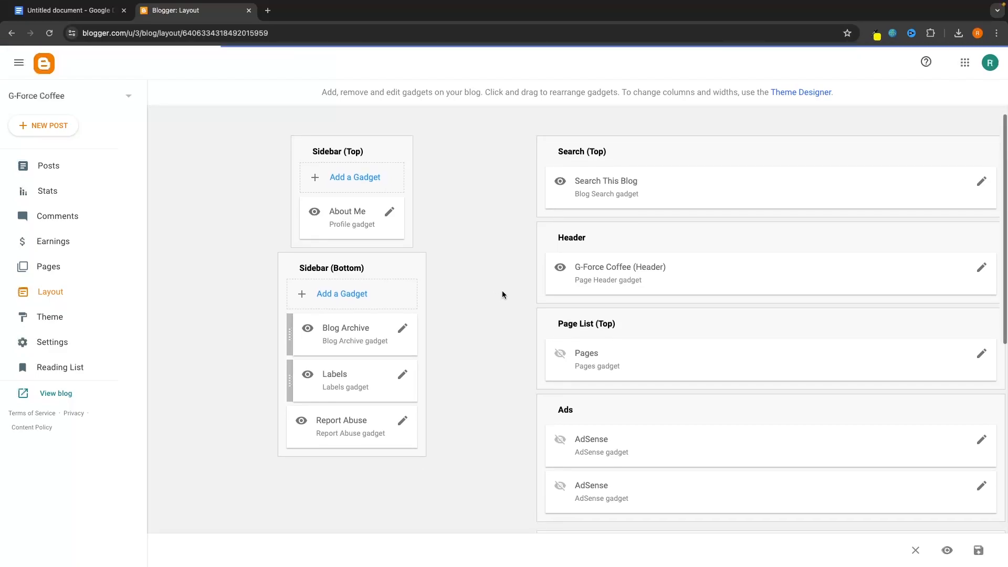
scroll(471, 265, down, 1)
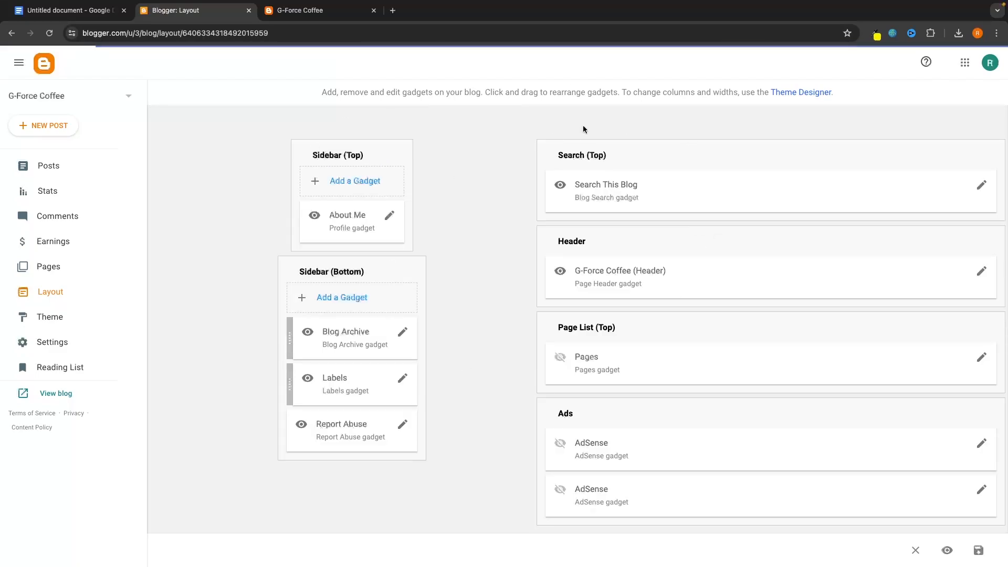
scroll(593, 255, down, 1)
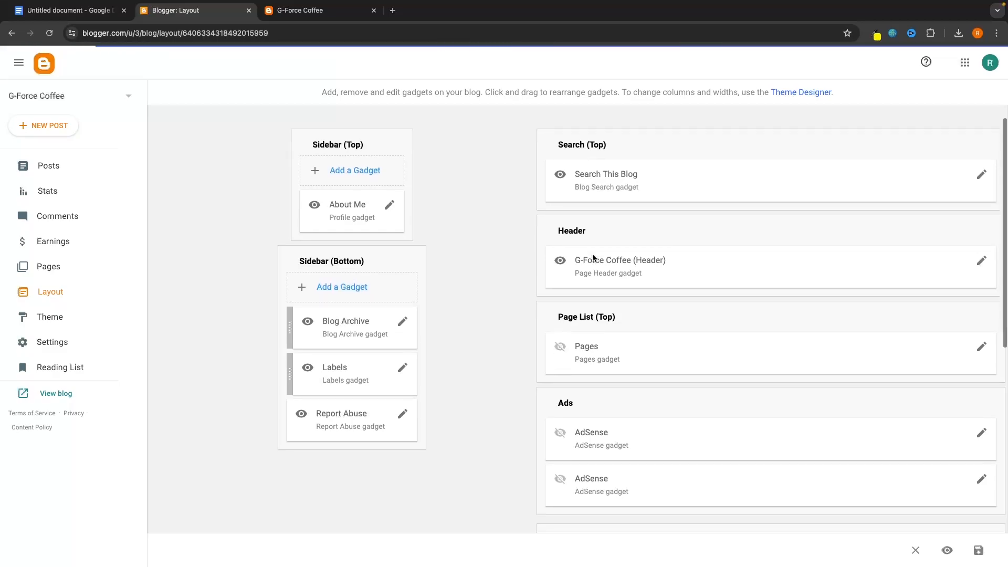
scroll(591, 226, up, 1)
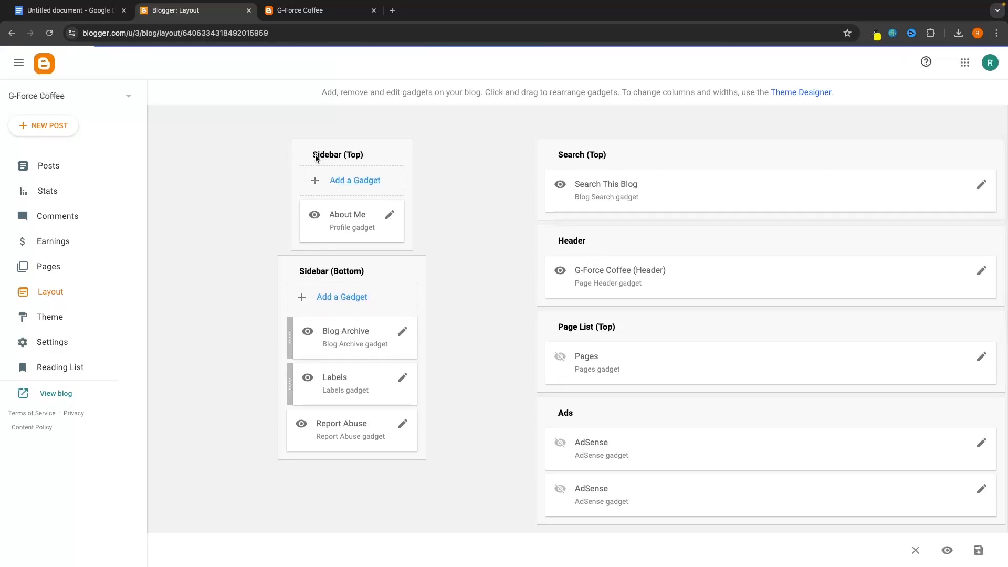
Compare the live blog's sidebar, search and header areas with the matching sections in the layout editor.
click(347, 9)
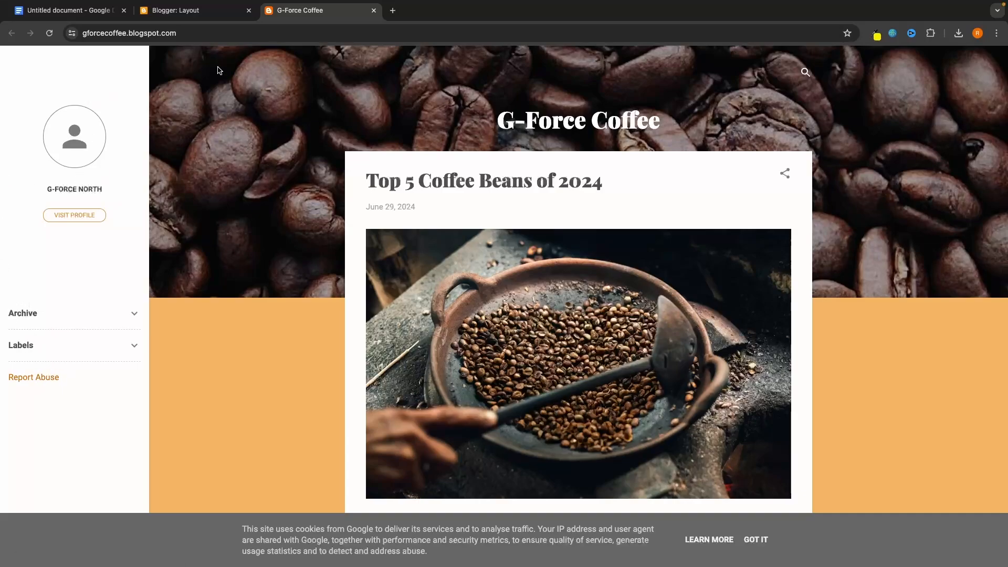
click(200, 11)
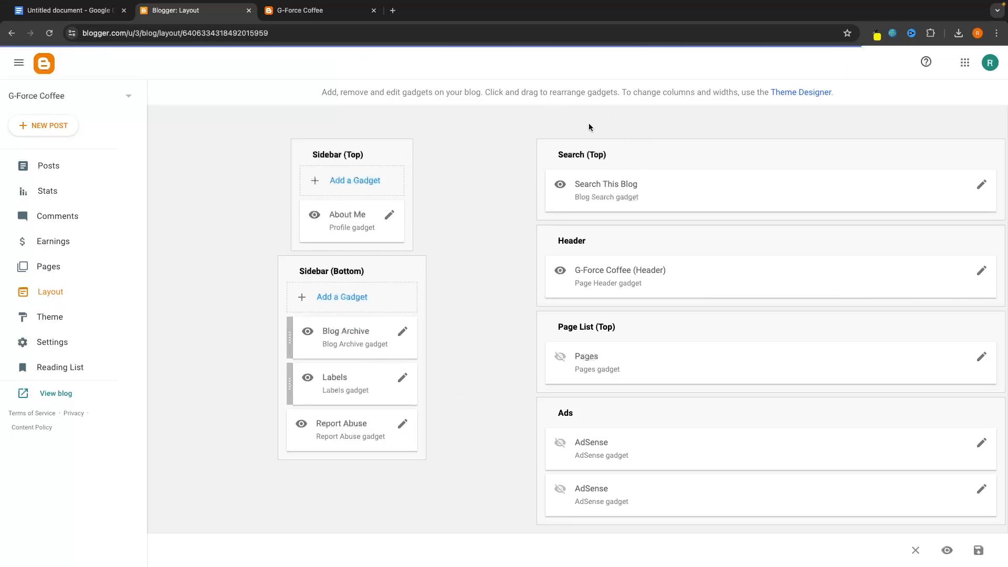
click(325, 11)
click(176, 11)
click(308, 11)
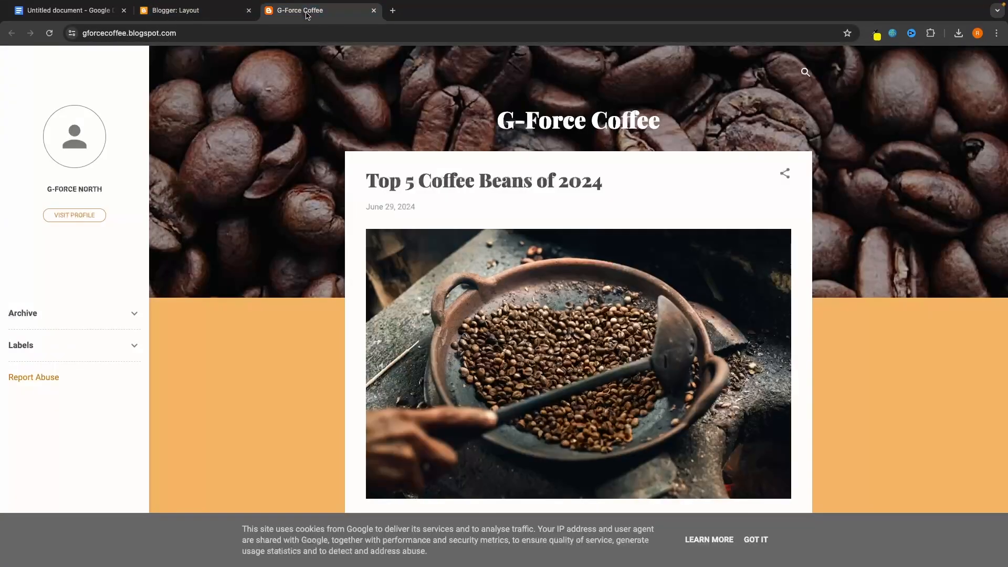
click(176, 11)
Look through the layout's Page Body and lower sections, and check the header on the live blog.
scroll(678, 360, down, 2)
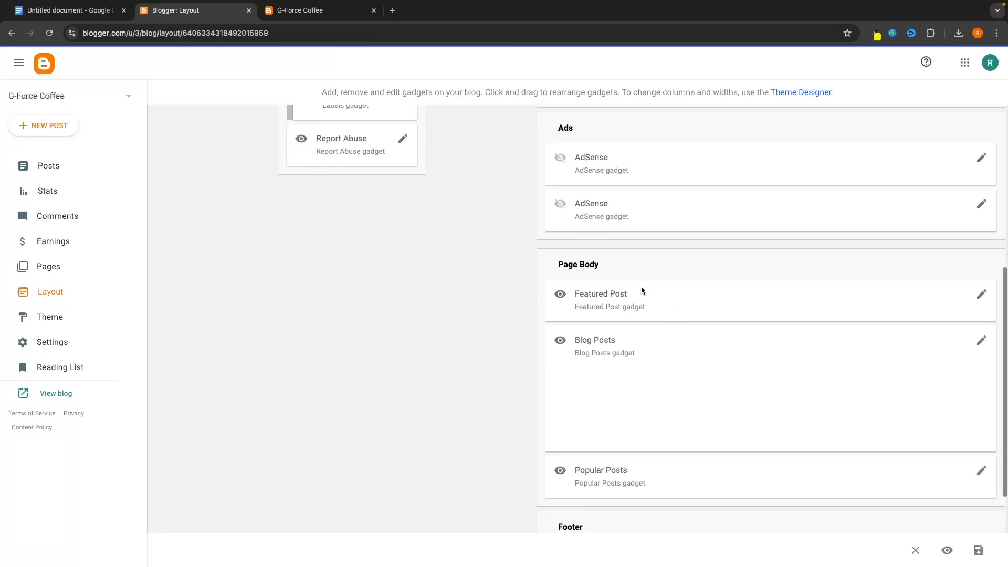
scroll(619, 333, down, 2)
scroll(619, 333, up, 8)
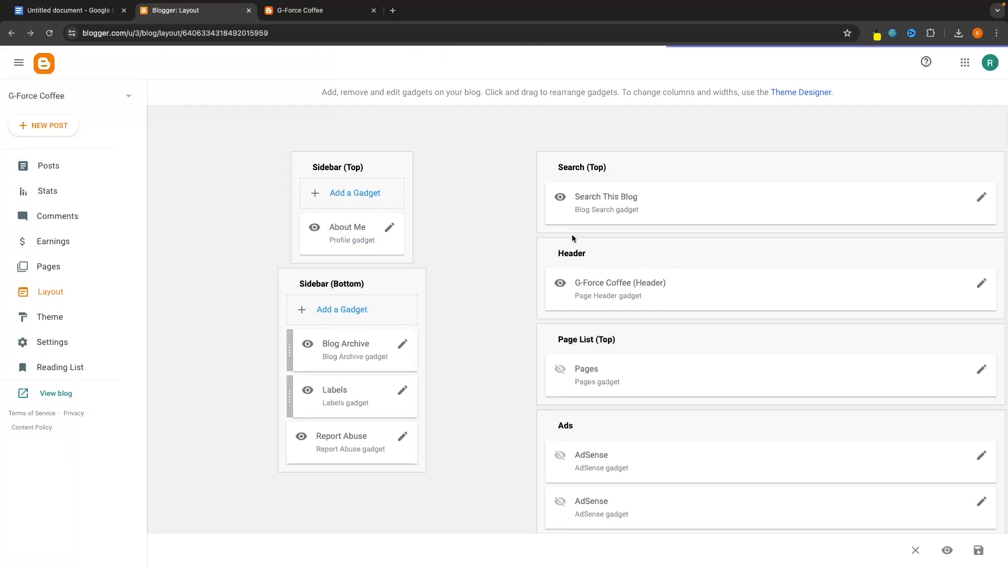
click(310, 11)
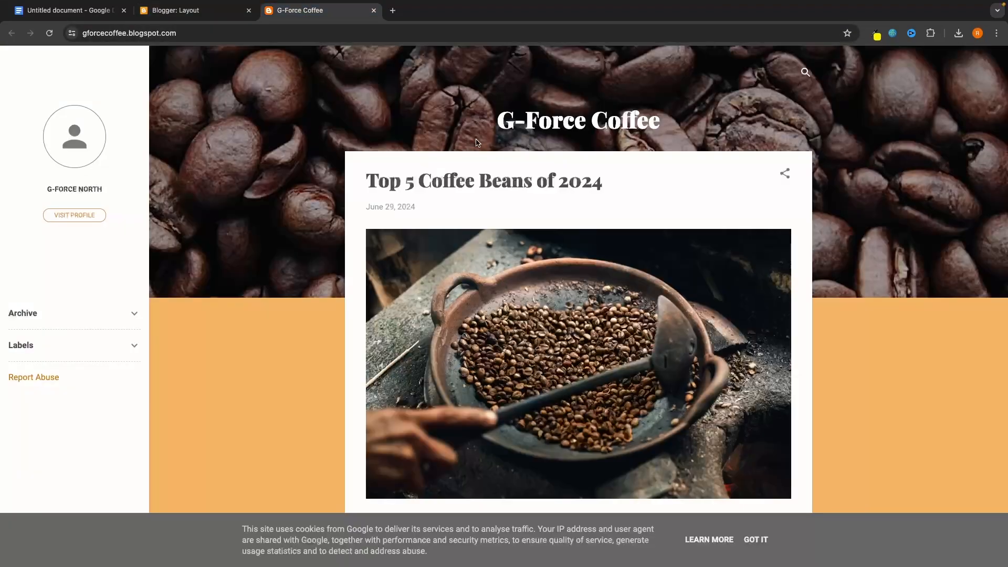
Change the blog title in the layout's header gadget to "Subscribe if this helped!" and save the gadget.
click(196, 10)
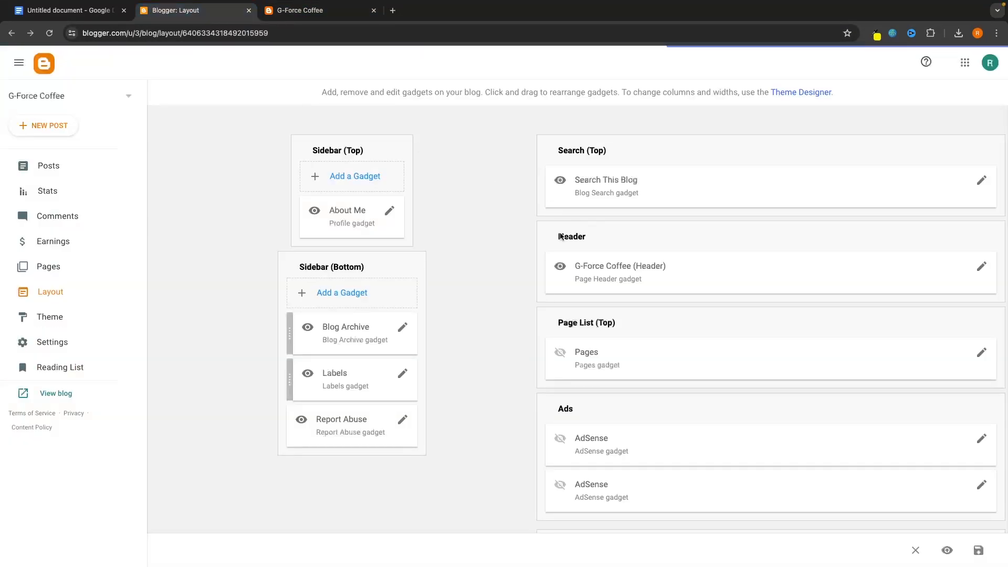
click(983, 270)
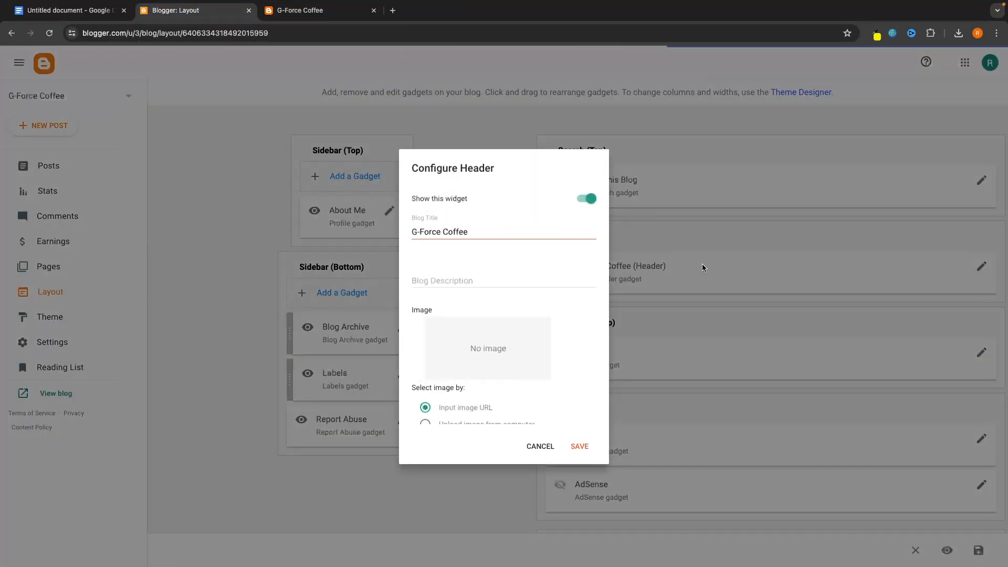
drag(475, 234, 383, 236)
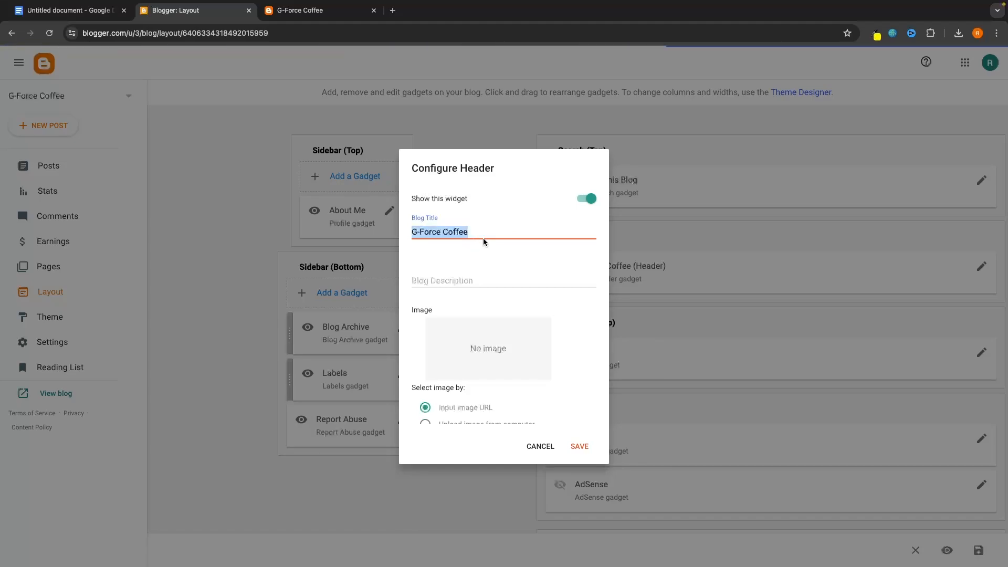
text(Sub)
text(scribe if this )
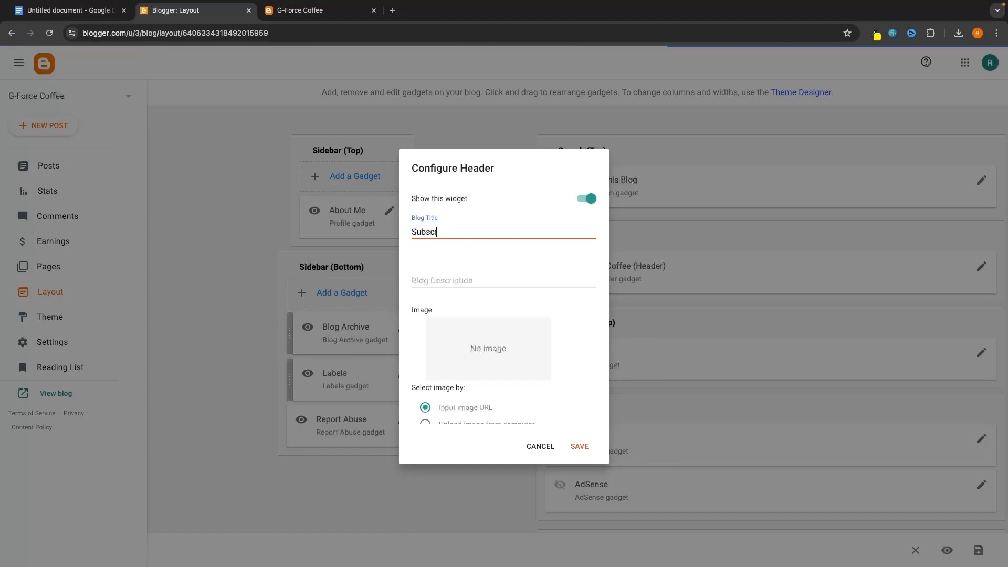
text(helped!)
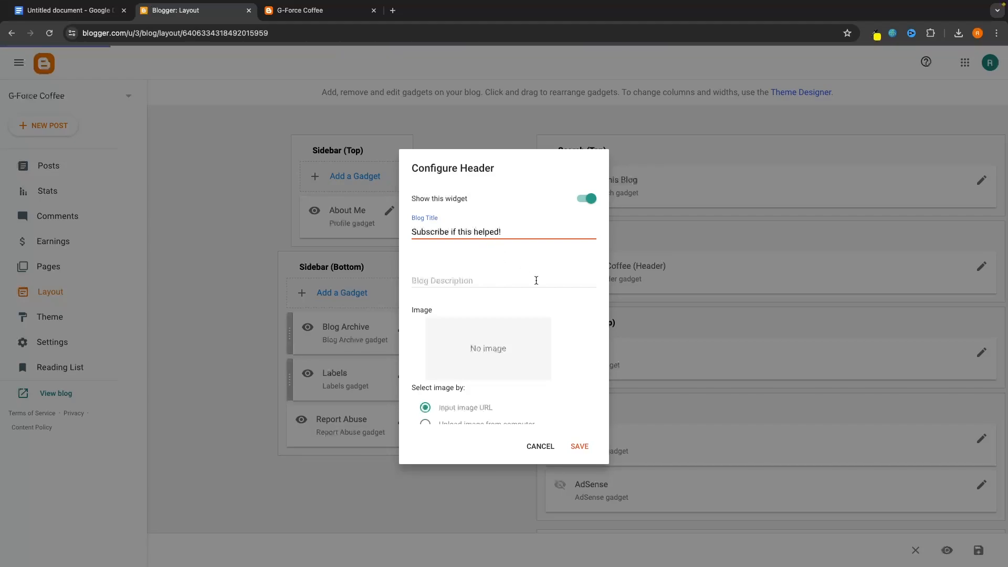
scroll(536, 280, down, 1)
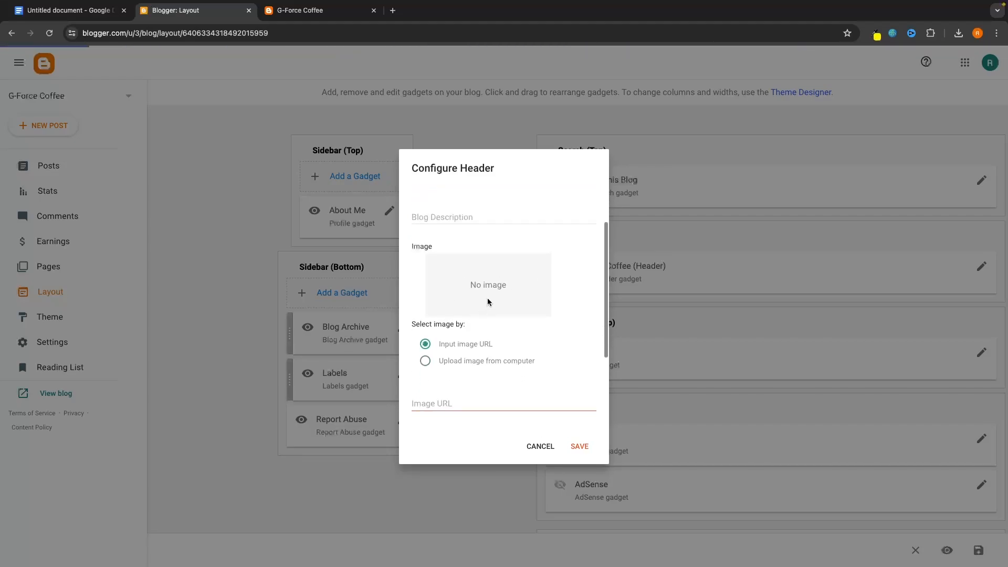
scroll(488, 298, down, 2)
click(580, 446)
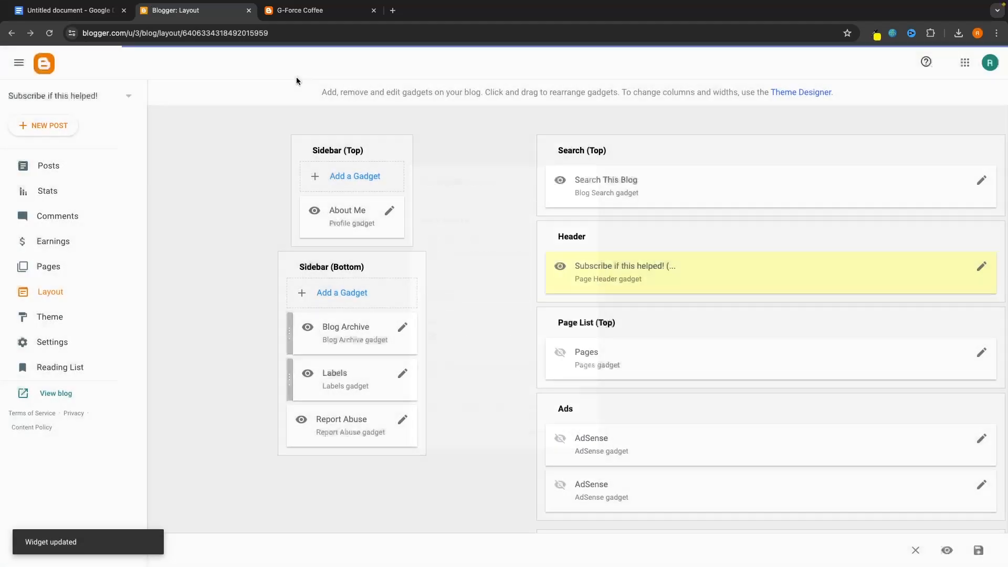
Reload the live blog to check the new header title, and return to the layout editor.
click(290, 16)
click(50, 34)
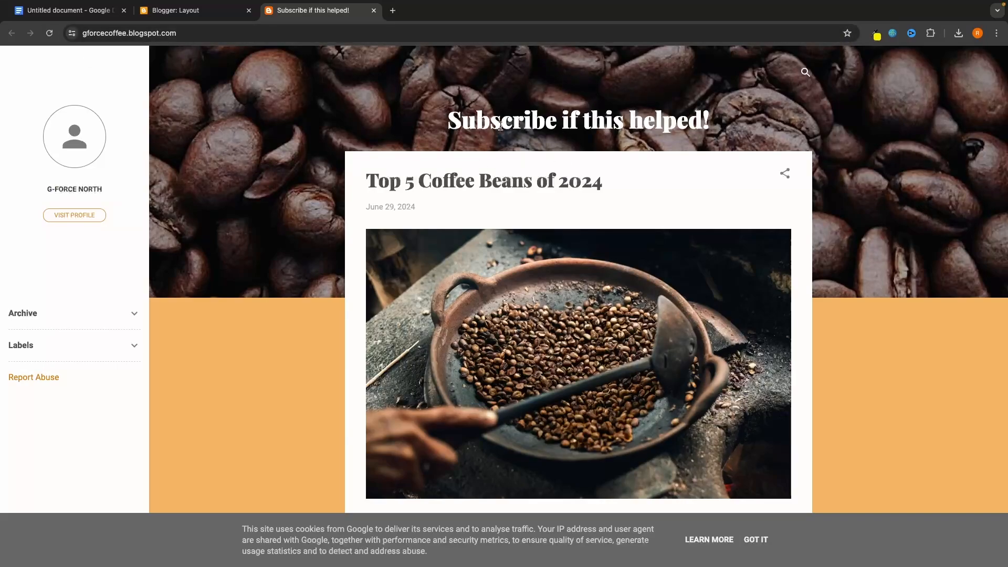
key(ctrl+shift+Tab)
Look over the Ads, Page Body and Footer gadgets in the layout.
scroll(685, 290, down, 2)
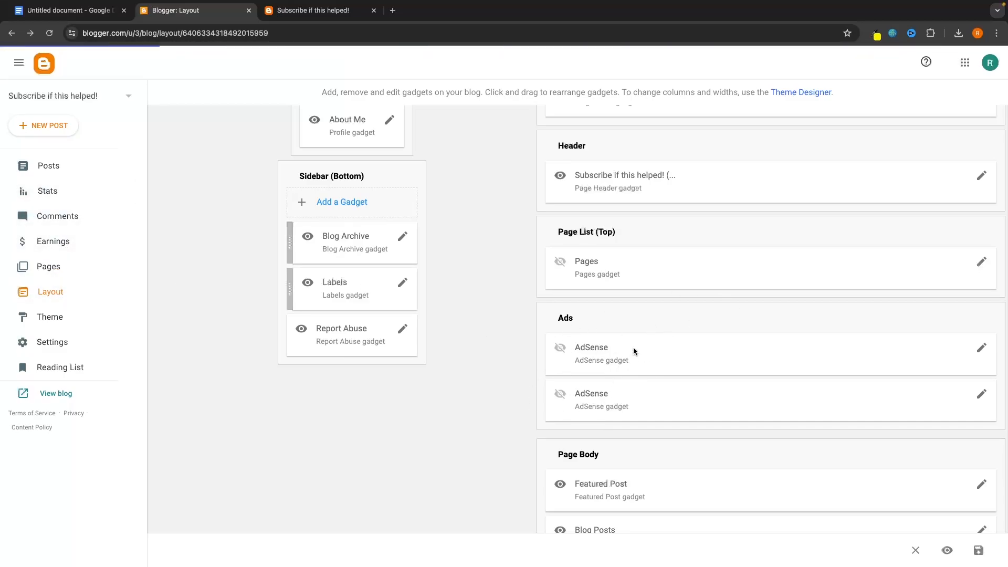
scroll(633, 348, down, 2)
scroll(594, 219, down, 2)
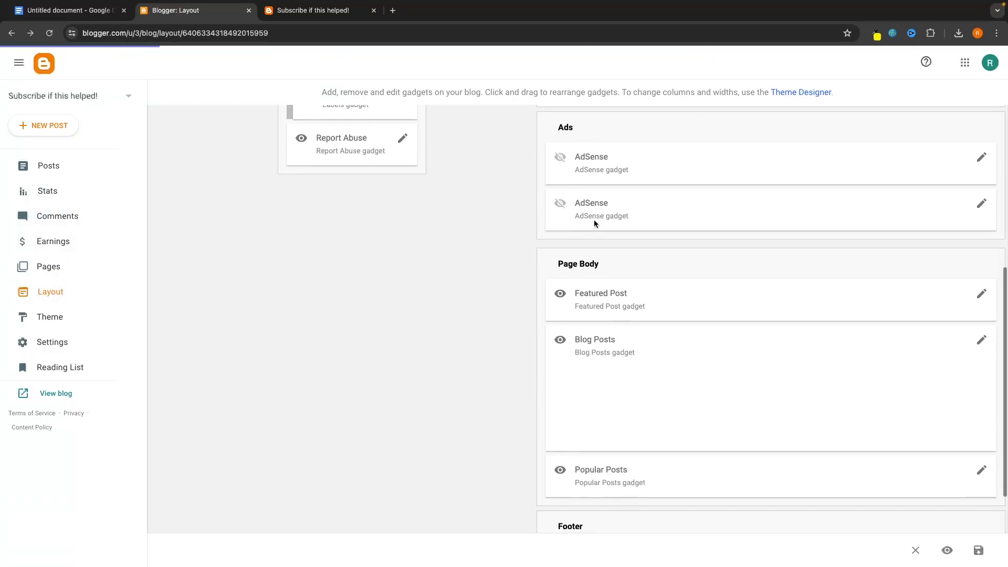
scroll(594, 219, down, 1)
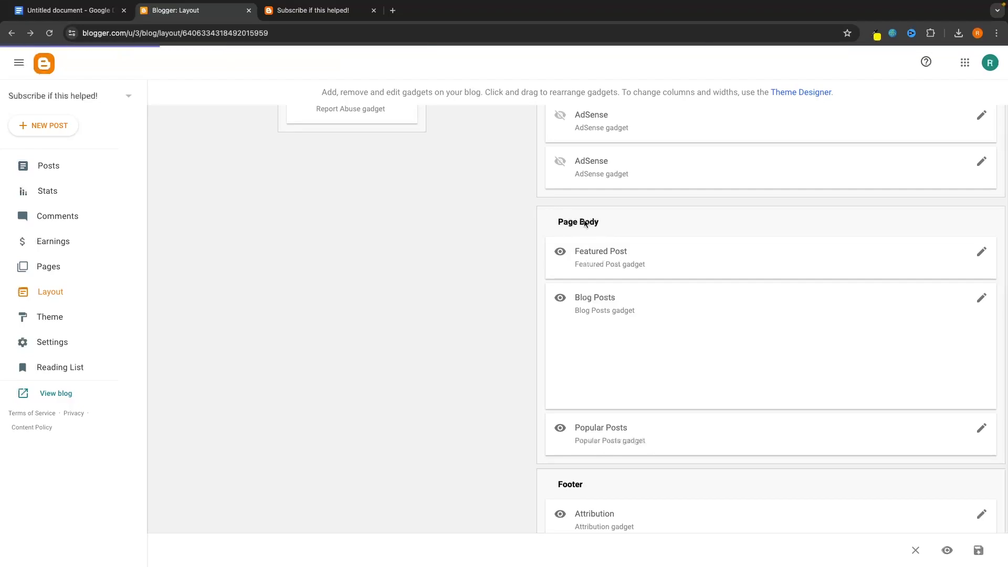
Turn off Show post title in the Page Body's Featured Post gadget, save it, and check the post on the live blog.
click(336, 16)
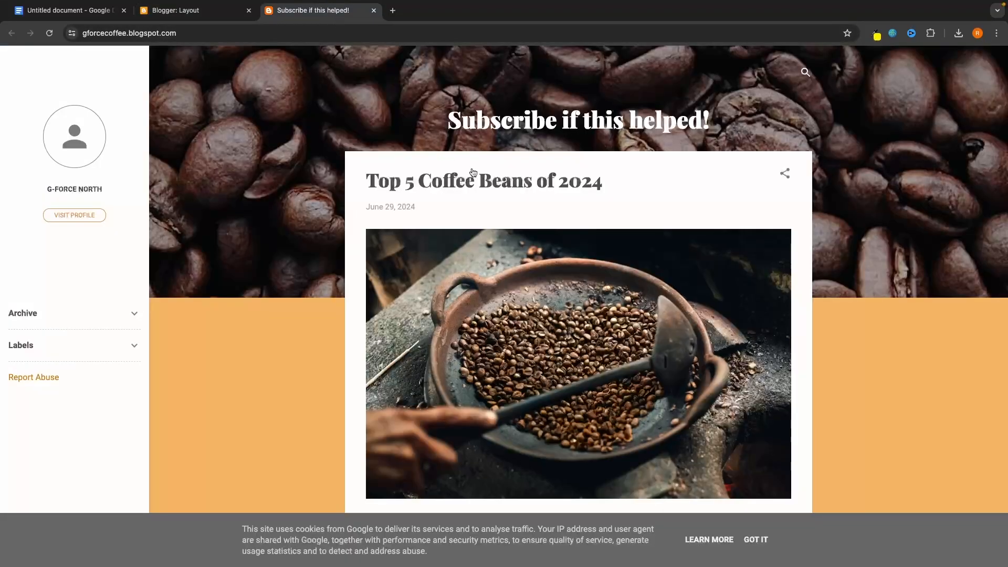
click(227, 20)
click(981, 252)
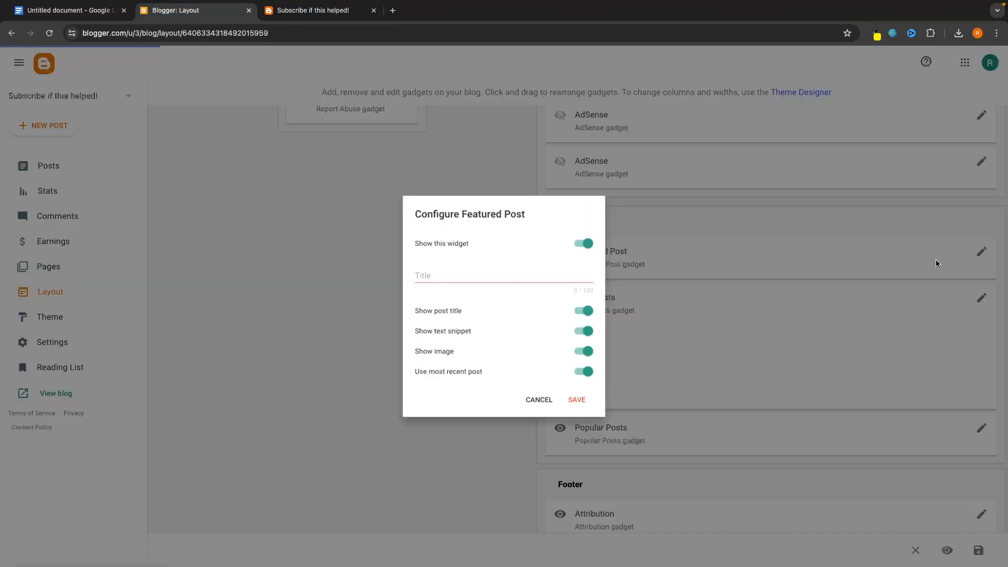
scroll(436, 265, down, 1)
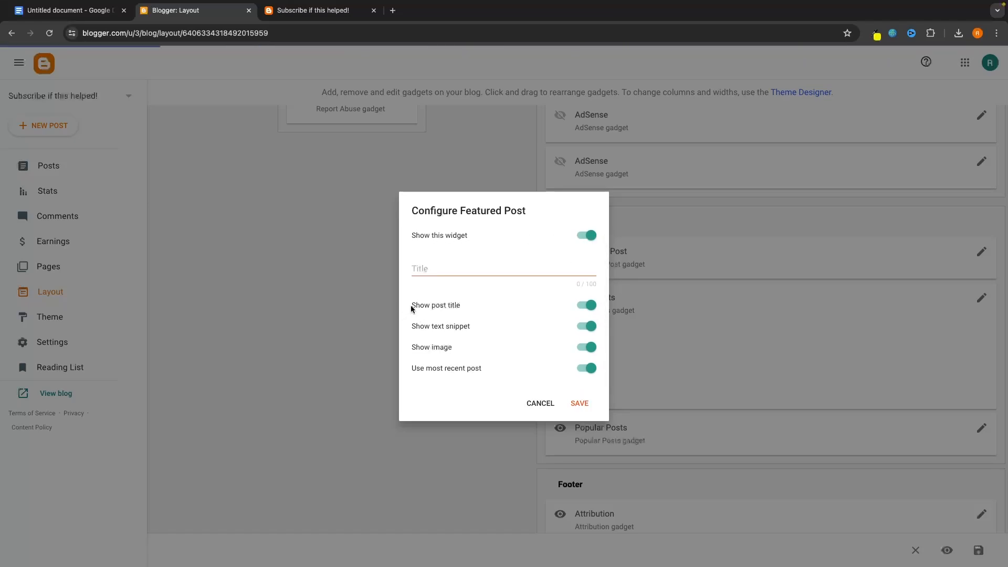
click(585, 305)
click(581, 404)
key(ctrl+Tab)
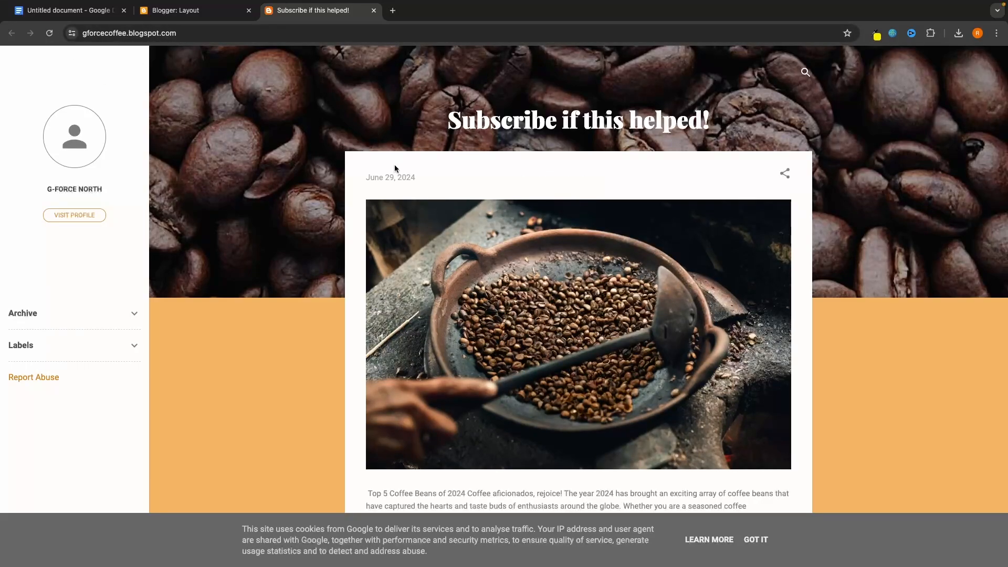
key(ctrl+shift+Tab)
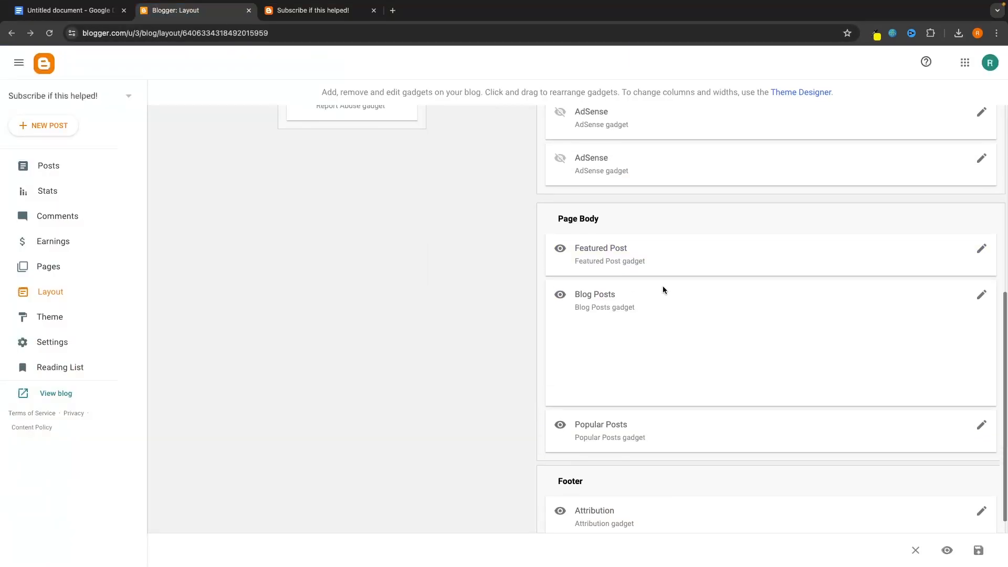
Save the blog's layout arrangement and close the layout editor to return to the live blog.
scroll(663, 286, up, 7)
scroll(663, 286, down, 1)
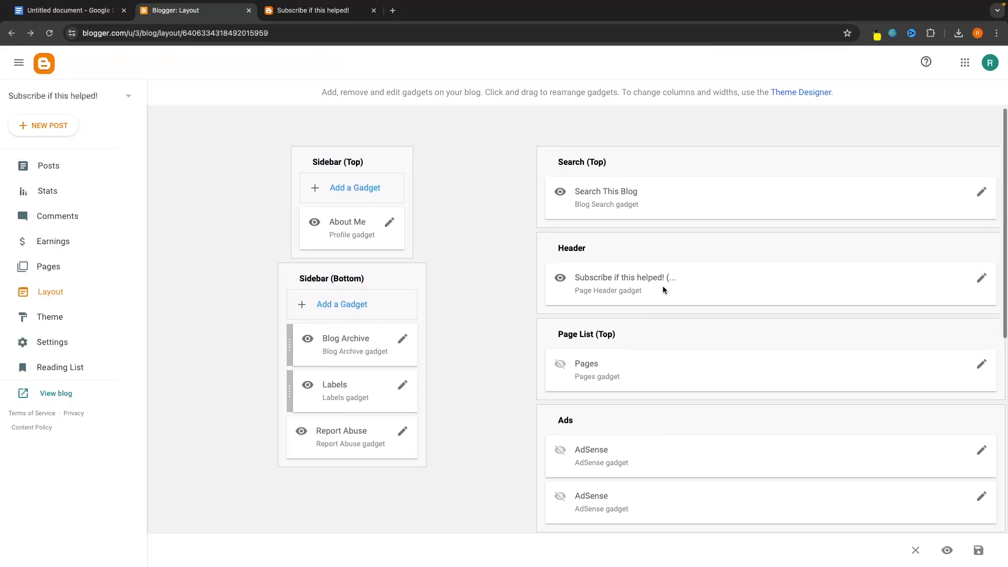
scroll(663, 286, up, 1)
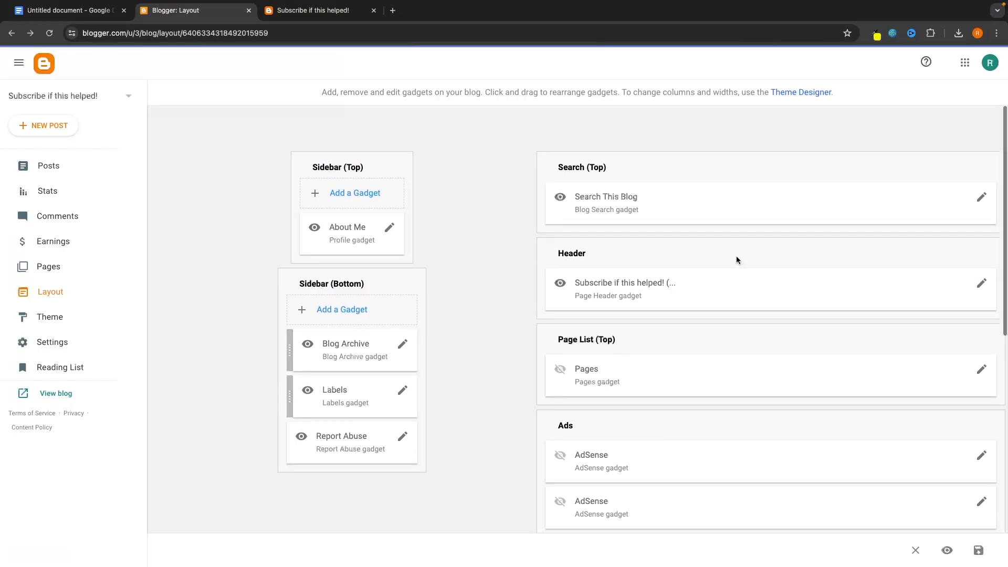
click(978, 550)
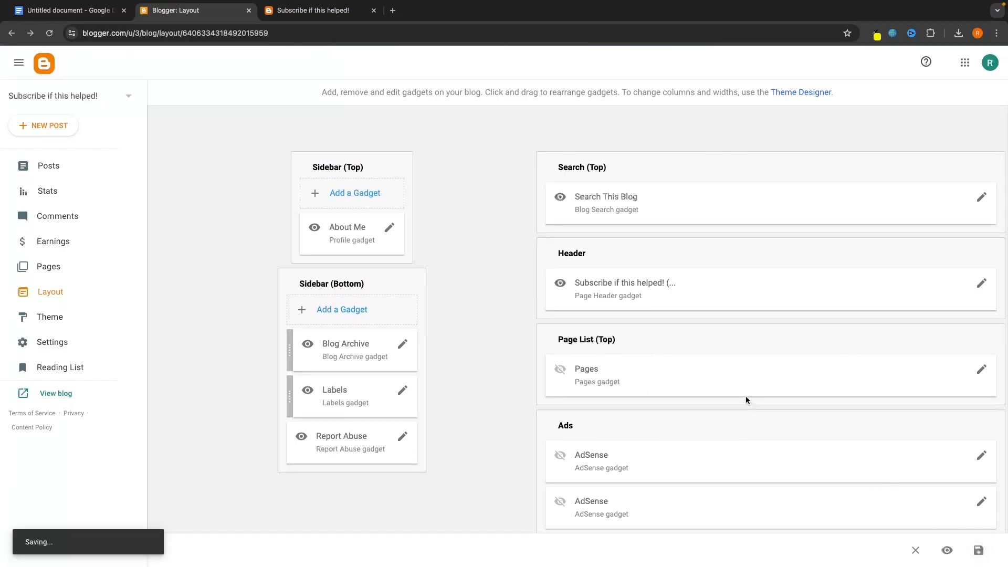
key(ctrl+w)
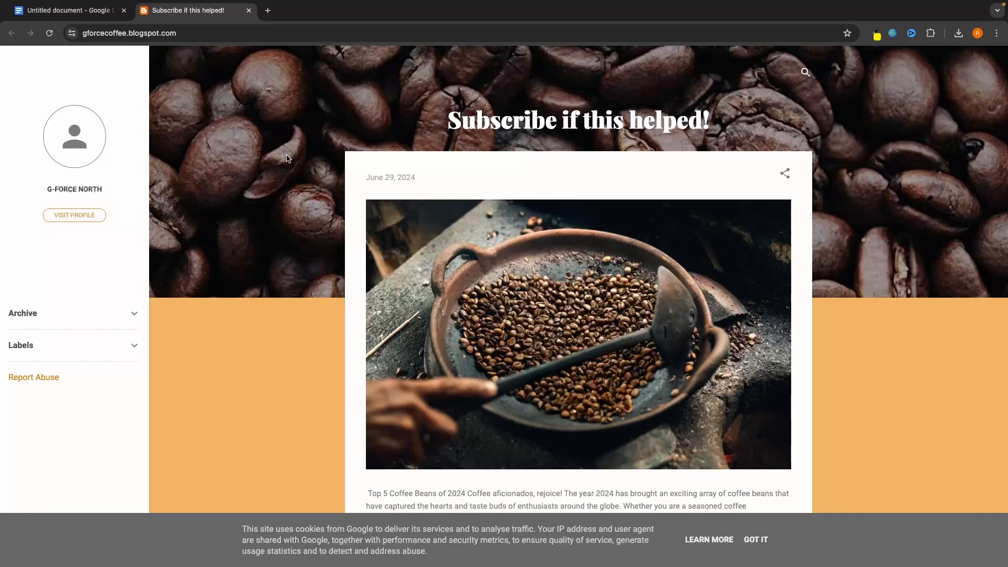